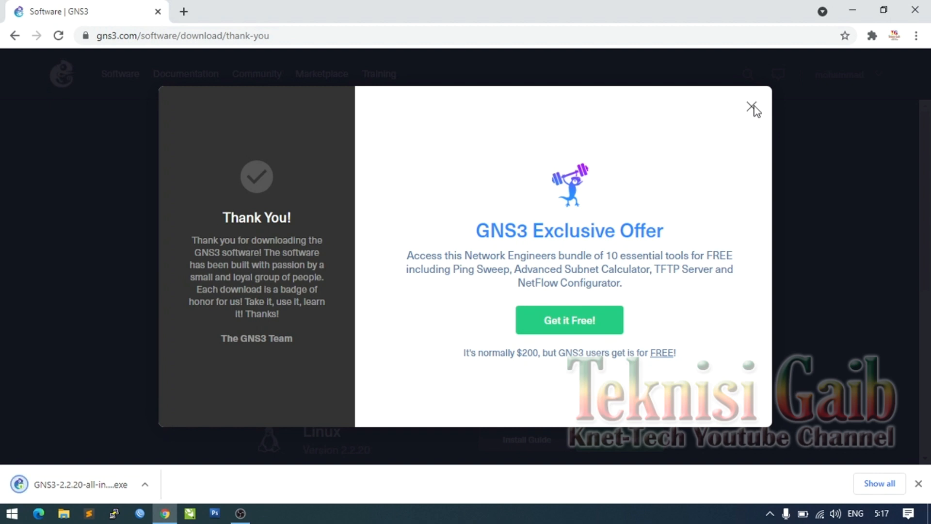
- Close the GNS3 Exclusive Offer popup to get back to the Download GNS3 page
left_click(752, 106)
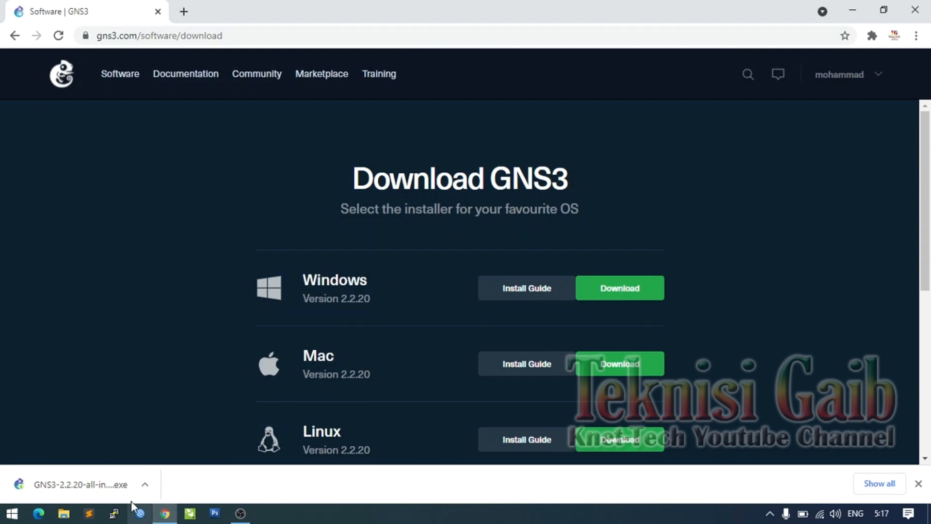
- Launch the GNS3 2.2.20 installer, accept the licence and keep the GNS3 Start Menu folder
left_click(98, 480)
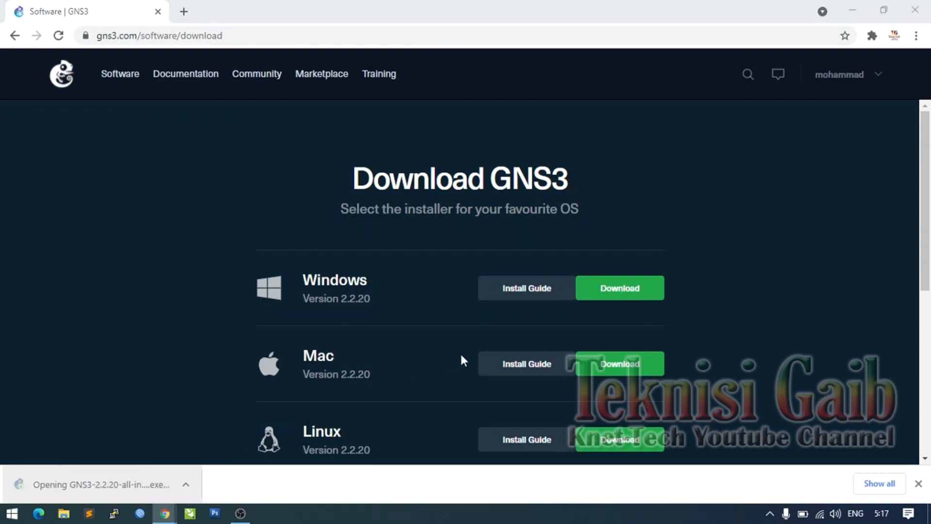
left_click(535, 369)
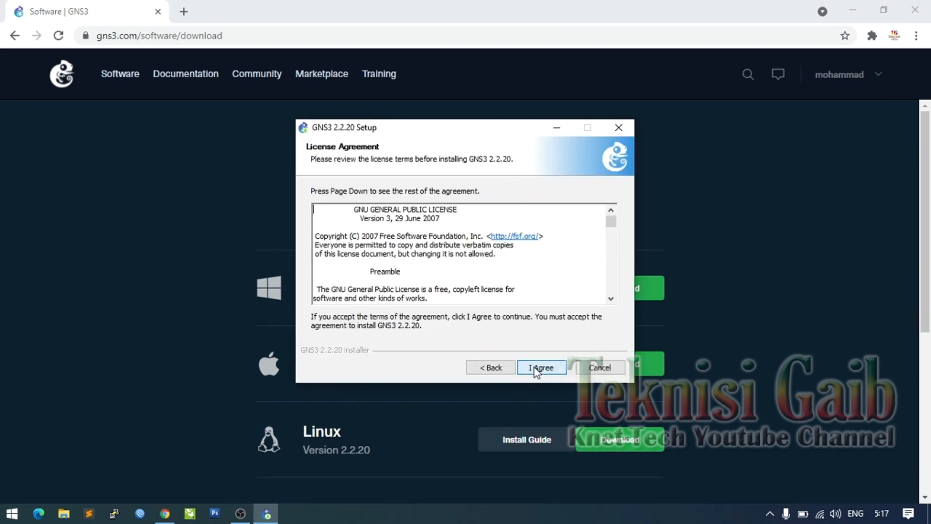
left_click(536, 369)
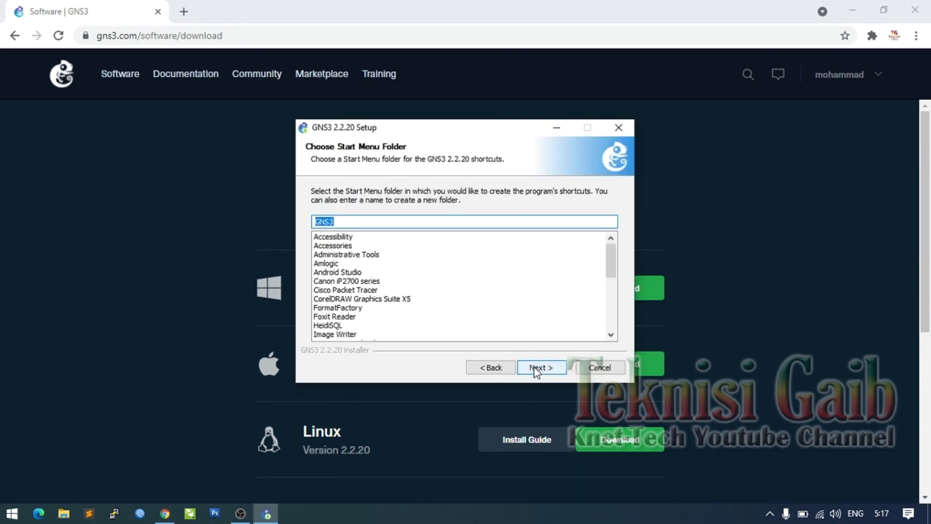
left_click(555, 369)
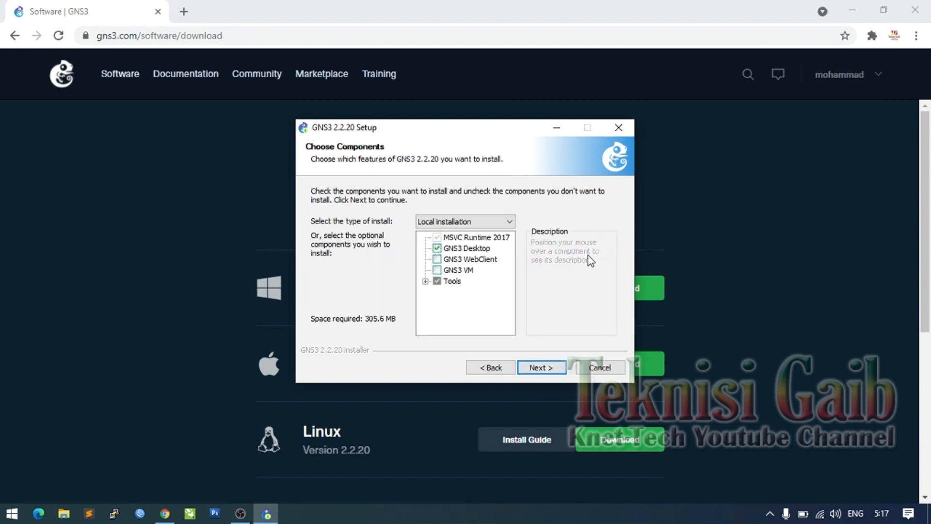
- Add the GNS3 VM and GNS3 WebClient components to the installation
left_click(438, 270)
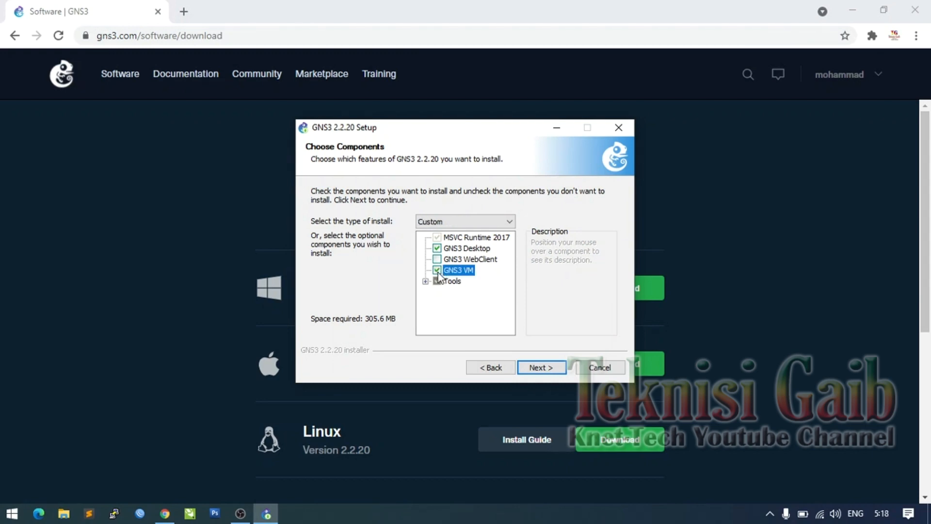
left_click(438, 259)
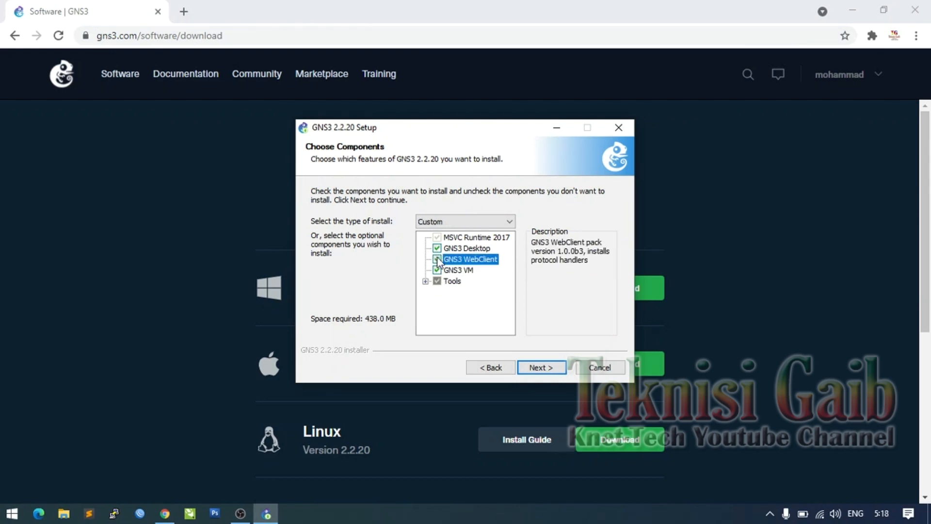
left_click(542, 368)
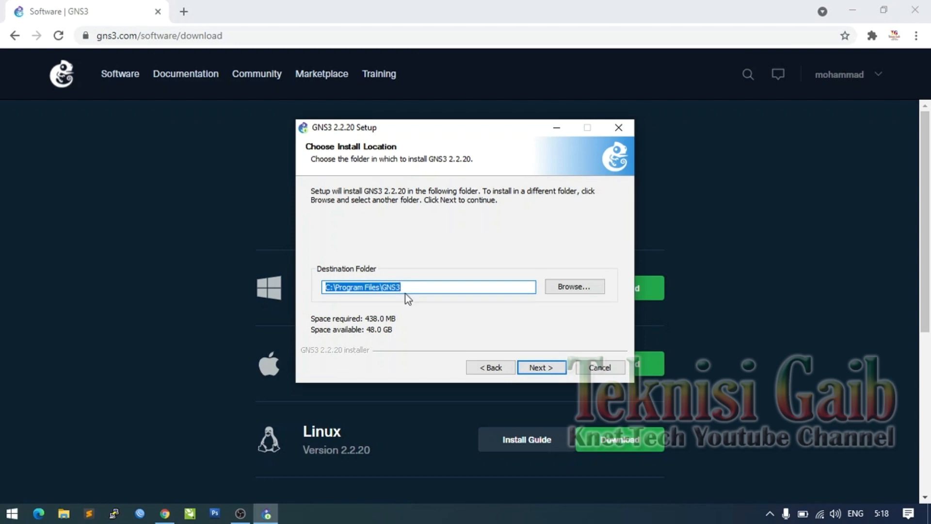
- Change the install destination to d:\Program Files\GNS3
left_click(584, 290)
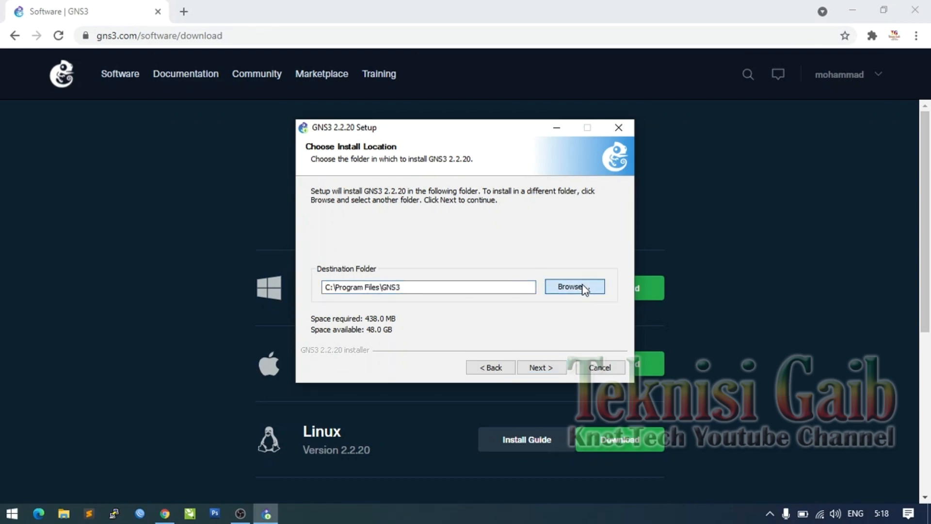
left_click(332, 286)
key("BackSpace")
type("d")
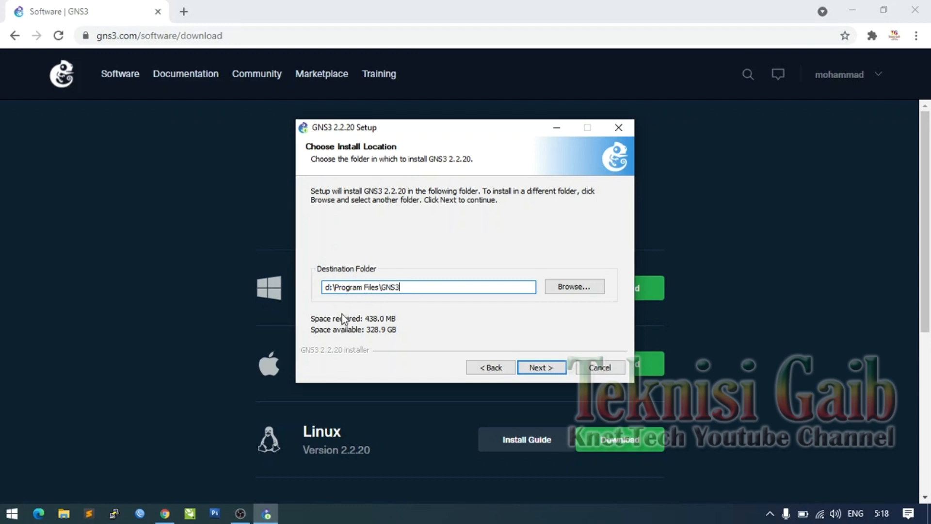
- Choose VirtualBox as the GNS3 VM type and start the installation
left_click(541, 369)
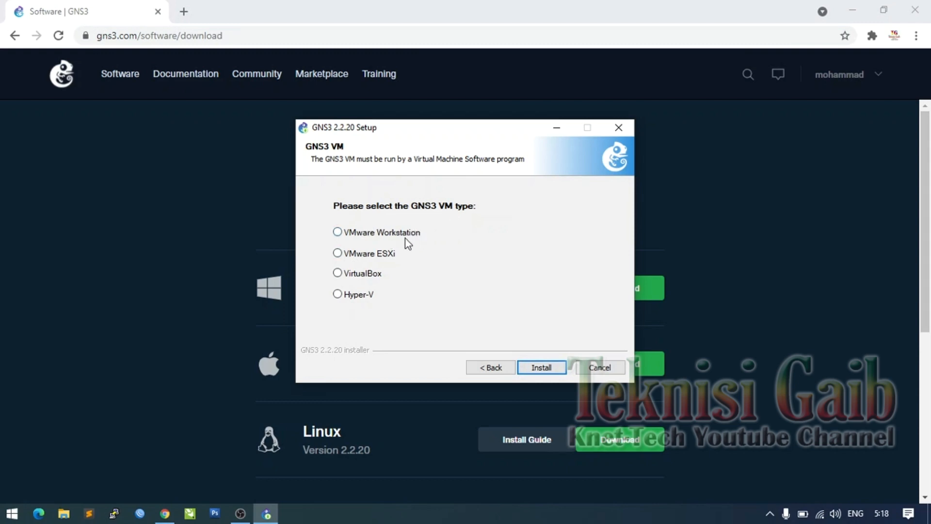
left_click(350, 276)
left_click(546, 369)
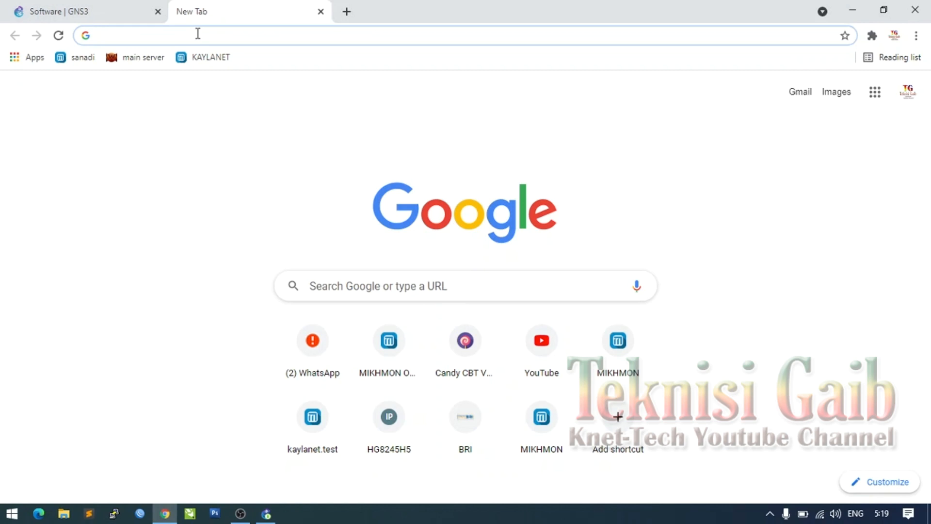
- Search Google for 'chr mikrotik download' and open the MikroTik Downloads Archive result
type("chr ")
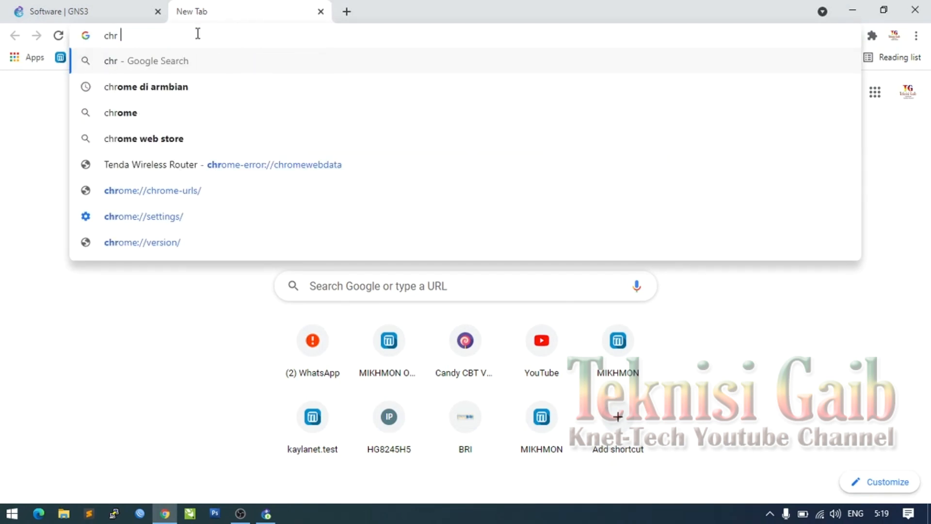
type("mik")
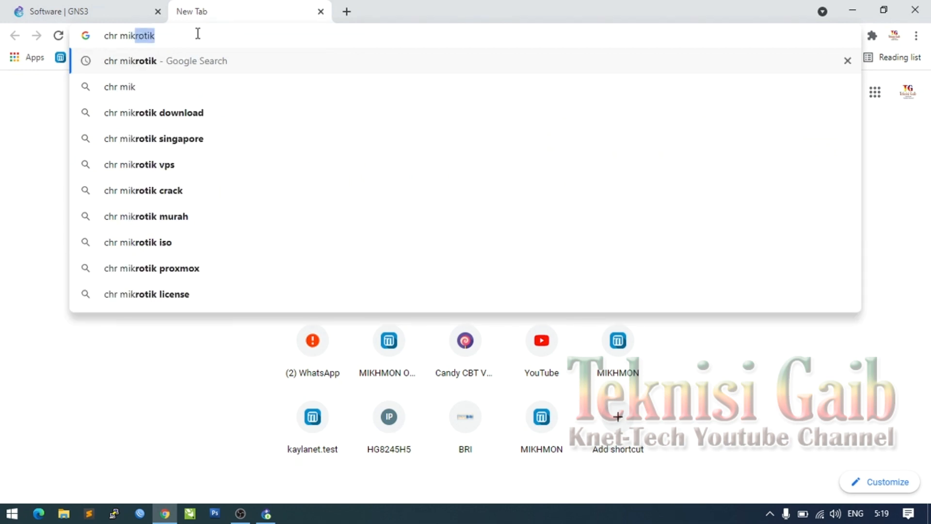
type("rotik")
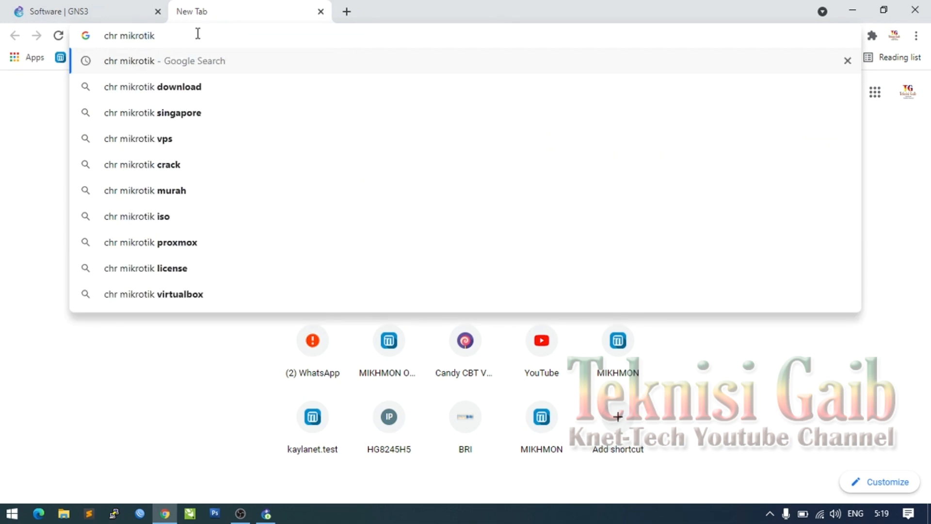
key("Down")
key("Return")
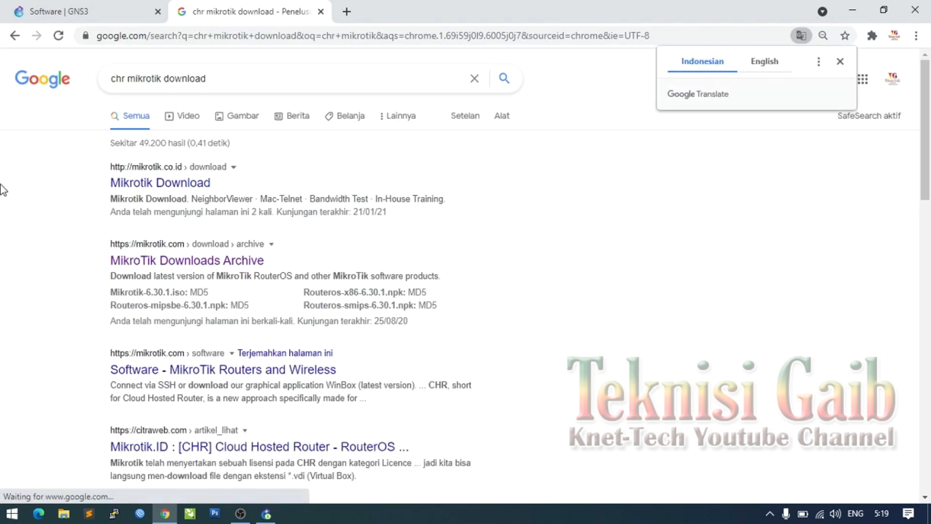
left_click(197, 183)
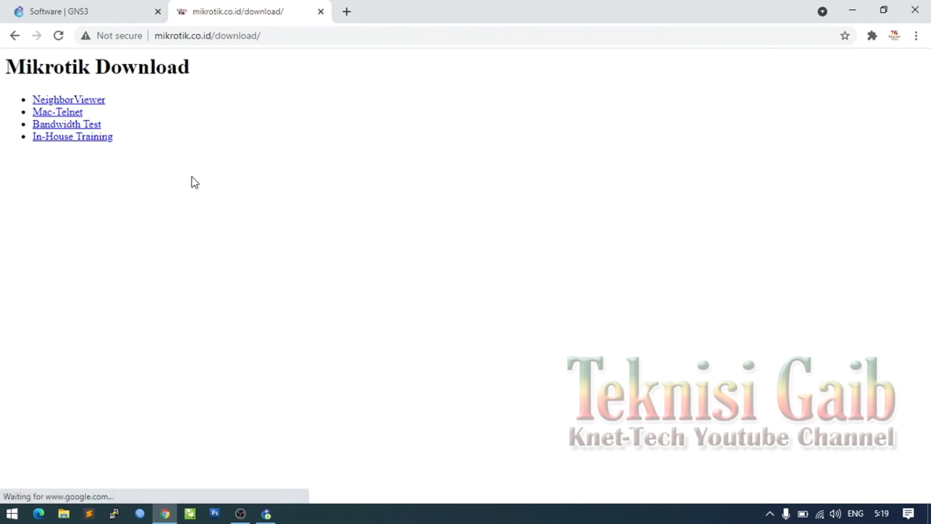
left_click(13, 35)
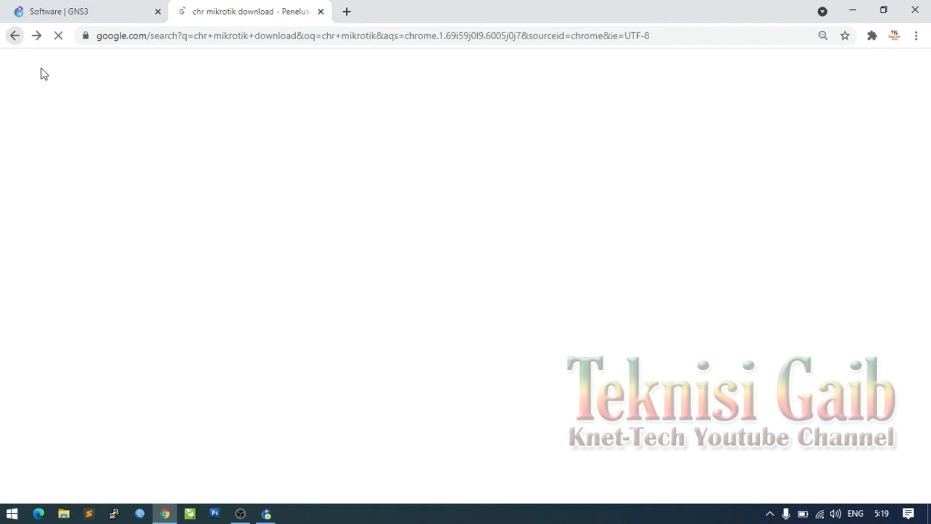
left_click(215, 334)
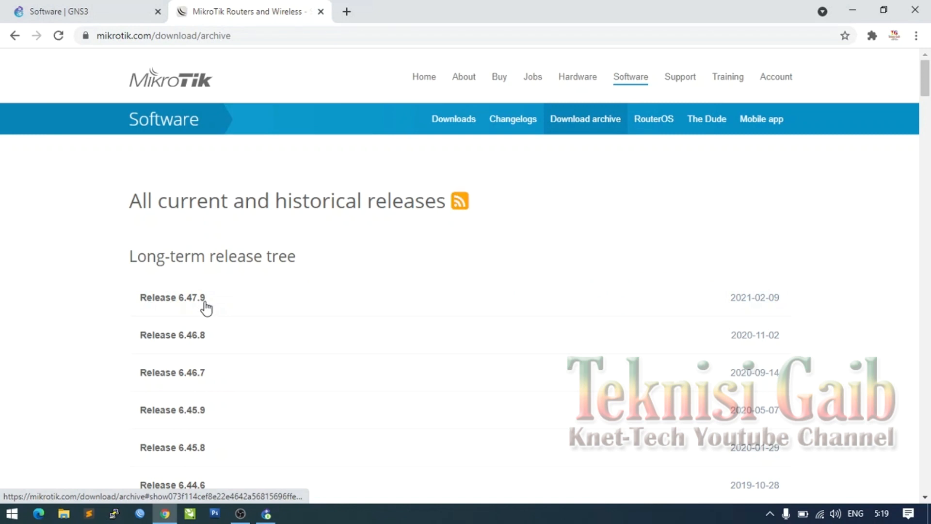
- Expand Release 6.46.7 in the MikroTik archive to list its files
scroll(210, 305, "down", 1)
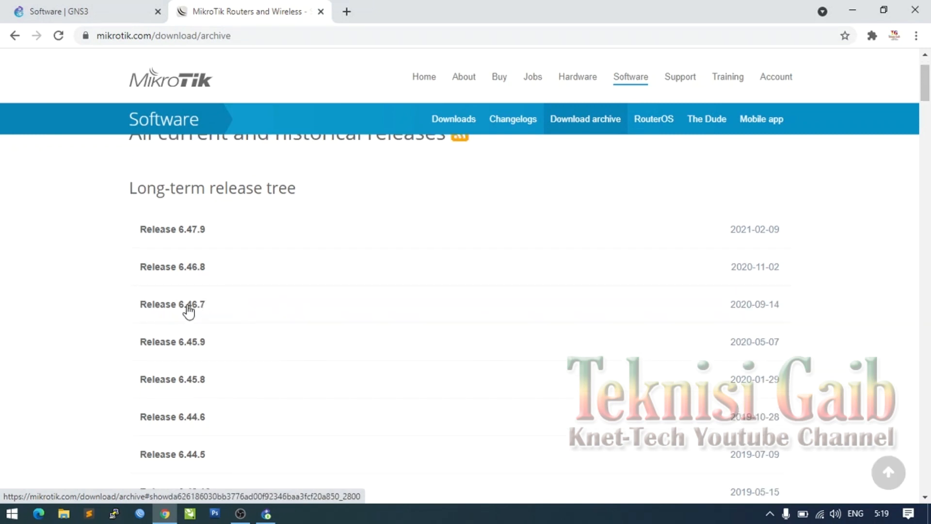
left_click(189, 310)
scroll(252, 307, "down", 2)
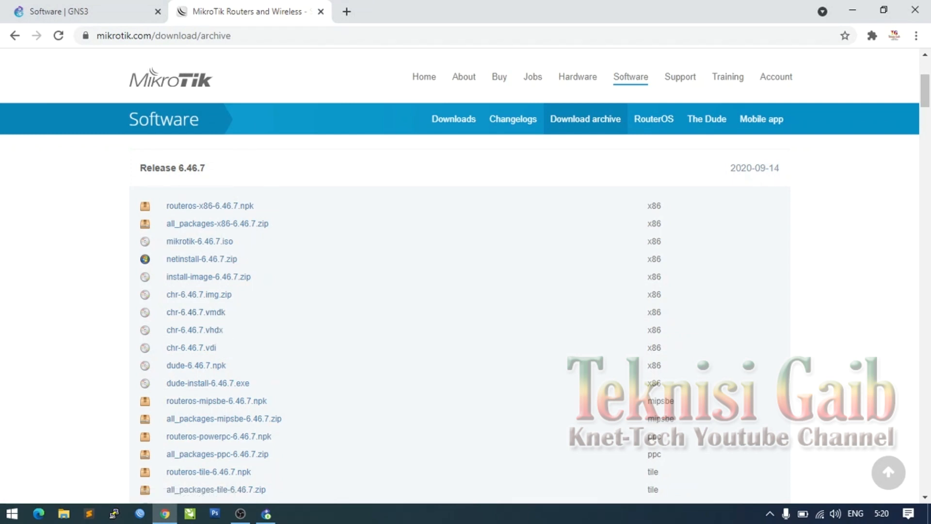
- Download the chr-6.46.7.vdi image and bring GNS3 Setup back to the front
left_click(269, 513)
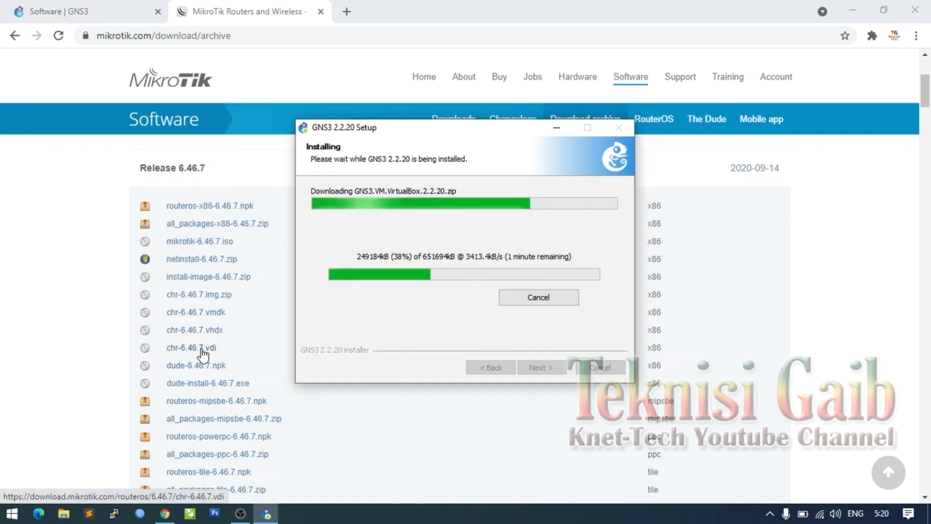
left_click(90, 349)
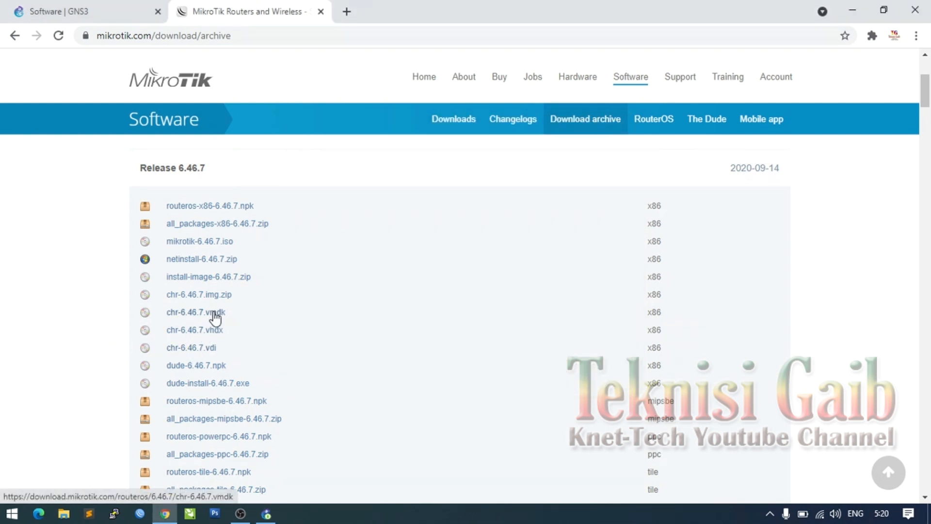
left_click(187, 354)
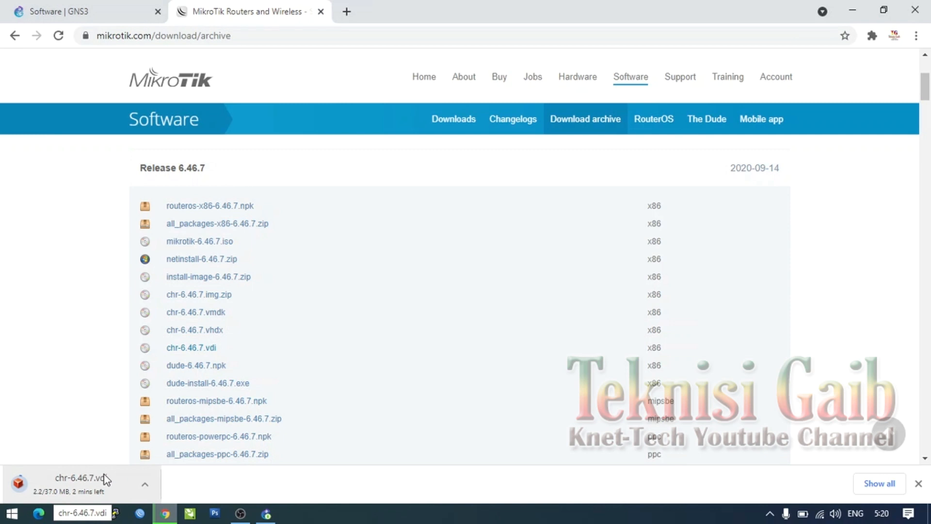
left_click(266, 514)
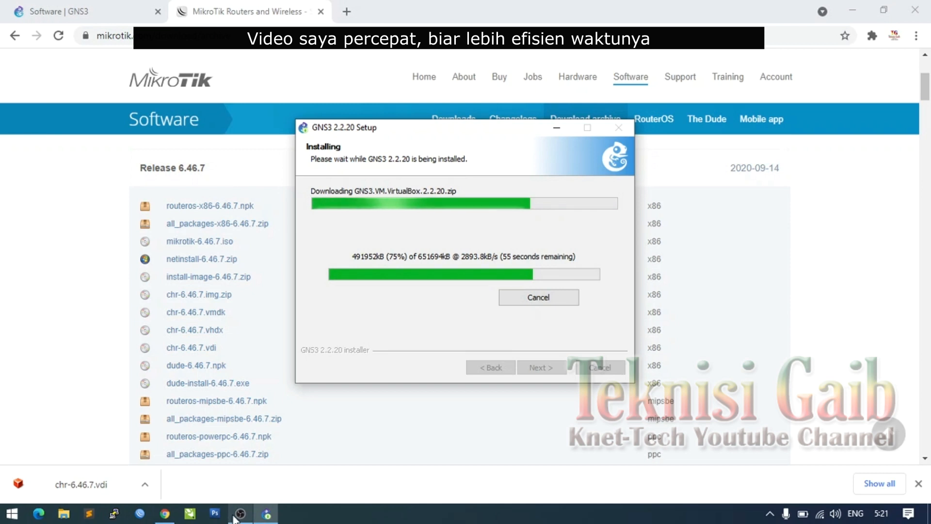
- Wait while GNS3 Setup downloads GNS3.VM.VirtualBox.2.2.20.zip
mouse_move(234, 517)
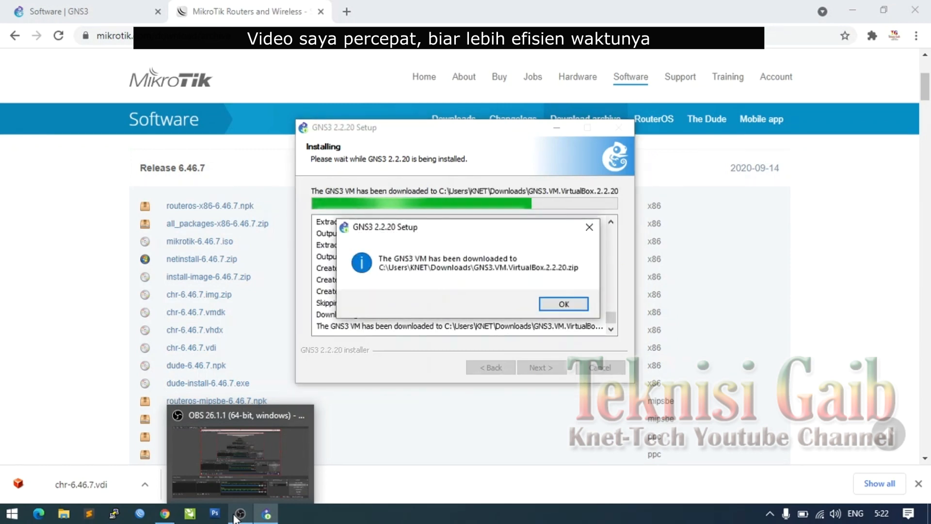
- Acknowledge the GNS3 VM download, then run WinPcap 4.1.3 Setup through to Finish
left_click(575, 305)
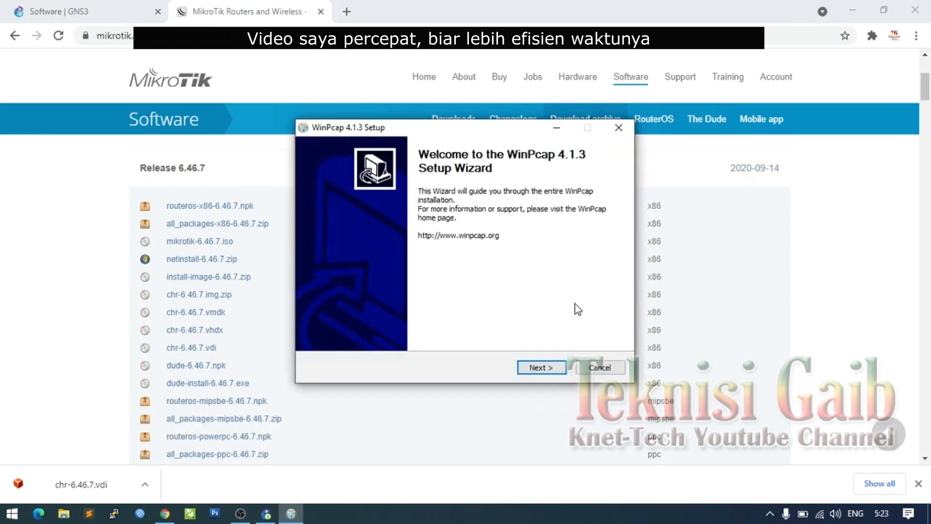
left_click(541, 368)
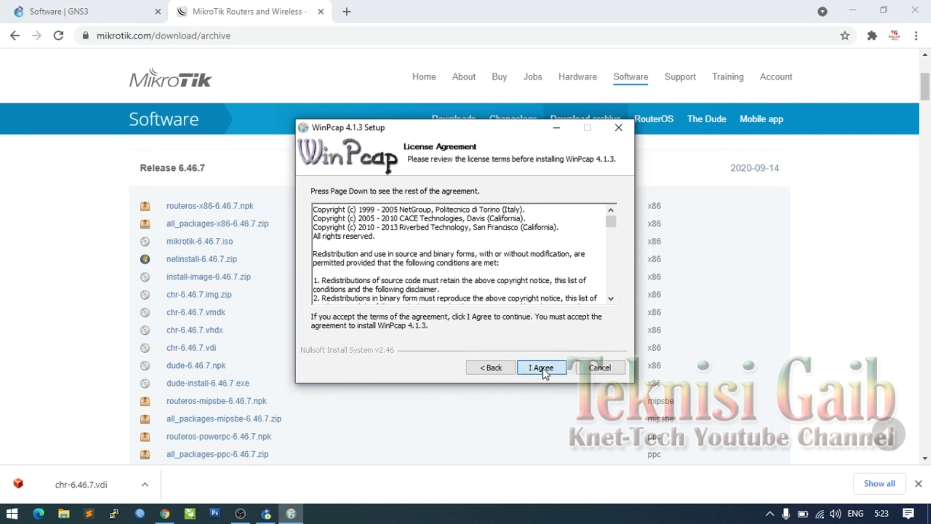
left_click(543, 368)
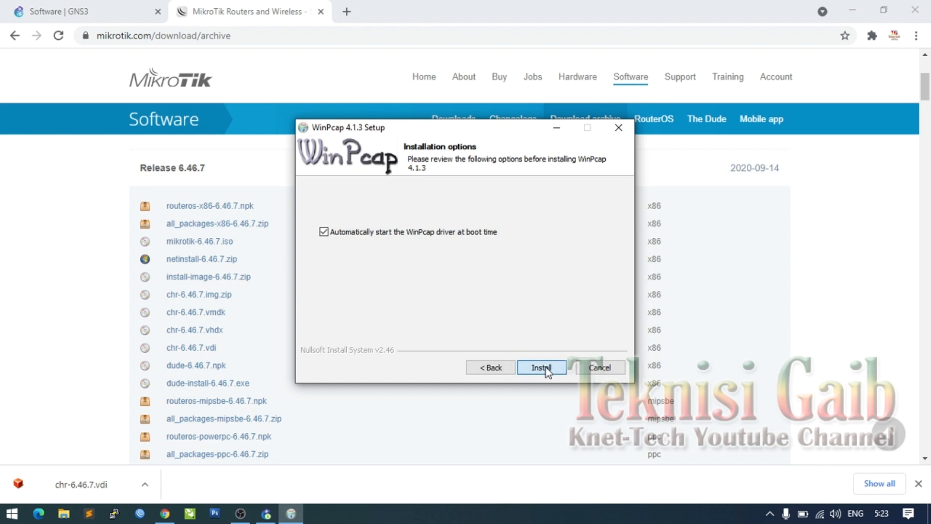
left_click(542, 368)
left_click(542, 367)
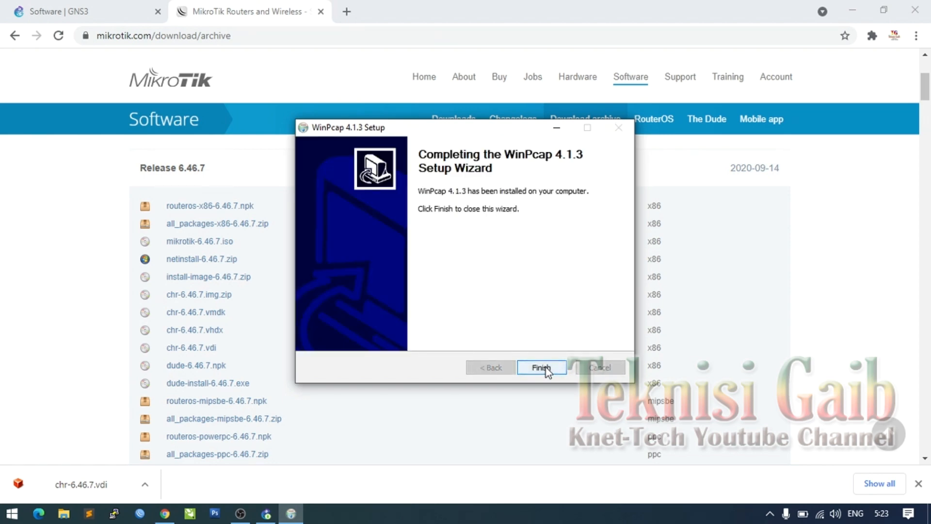
left_click(546, 367)
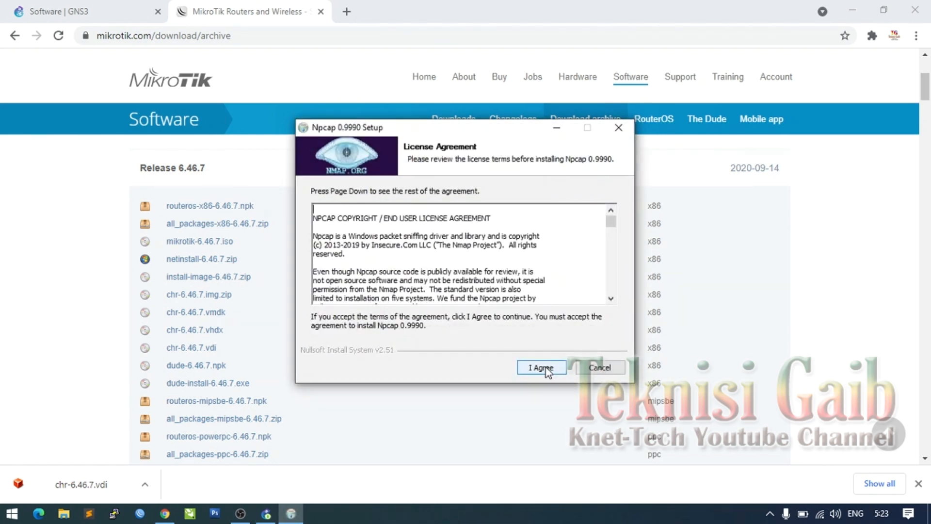
- Install Npcap 0.9990 with default options and close its wizard once complete
left_click(546, 368)
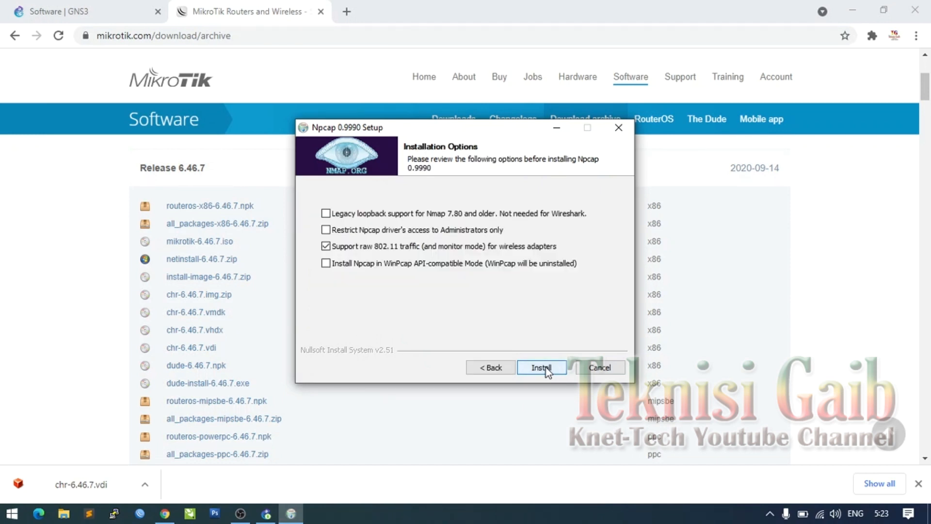
left_click(546, 368)
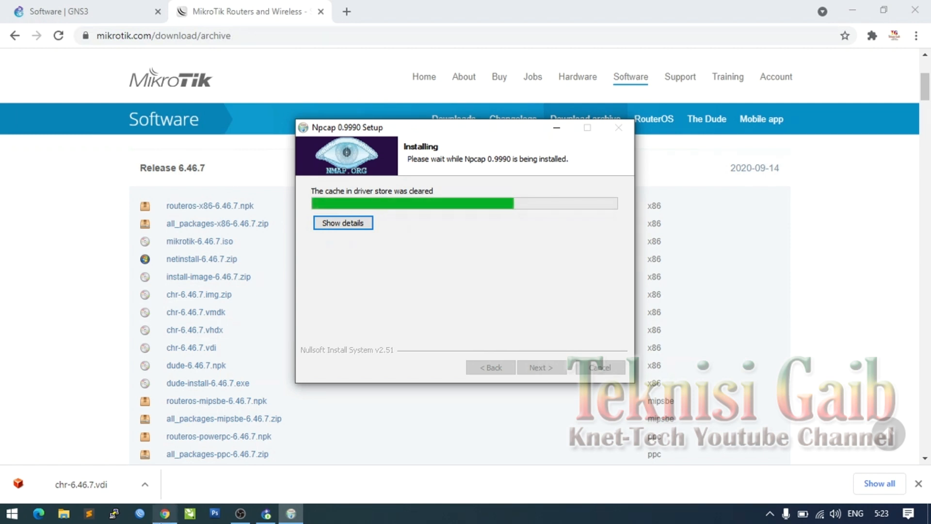
mouse_move(266, 516)
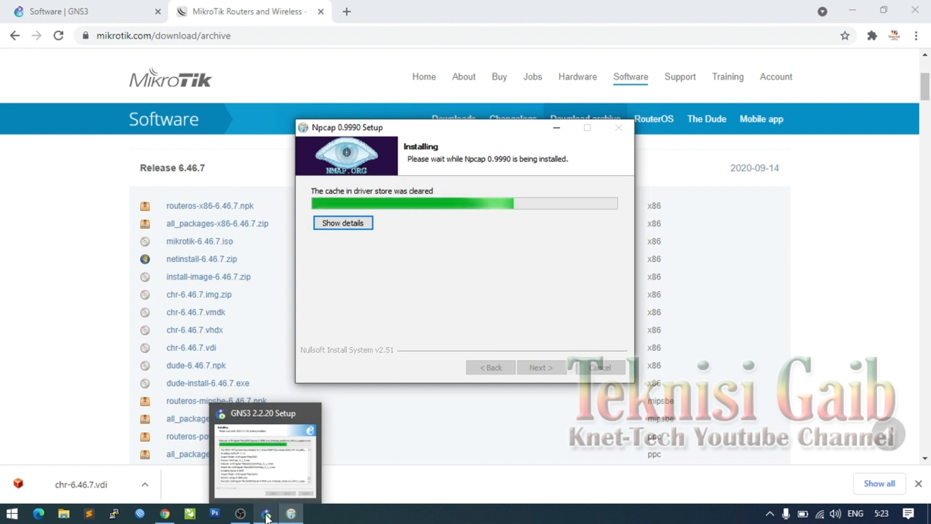
left_click(266, 516)
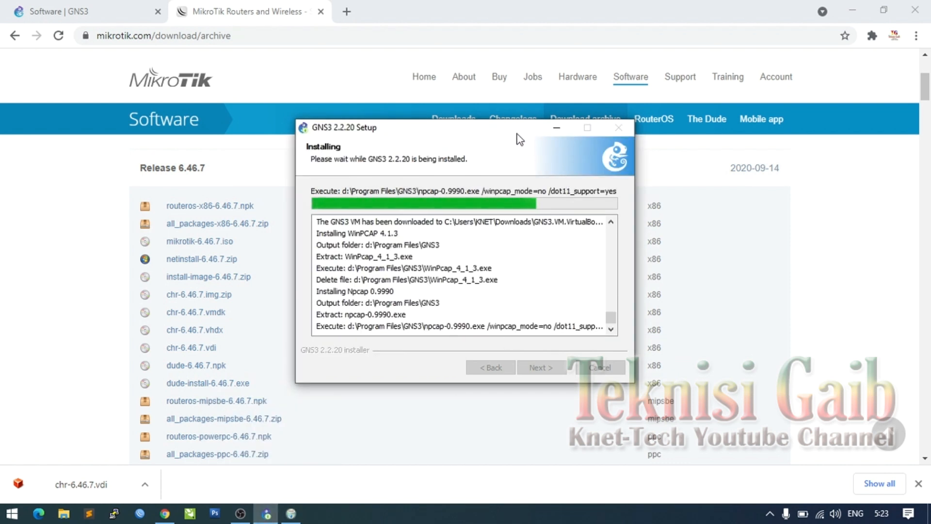
left_click_drag(523, 135, 640, 136)
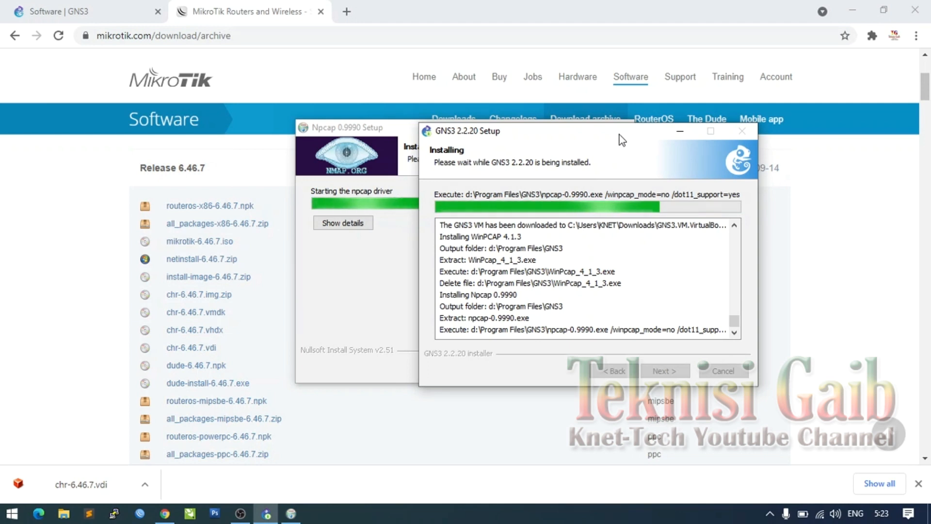
left_click(395, 138)
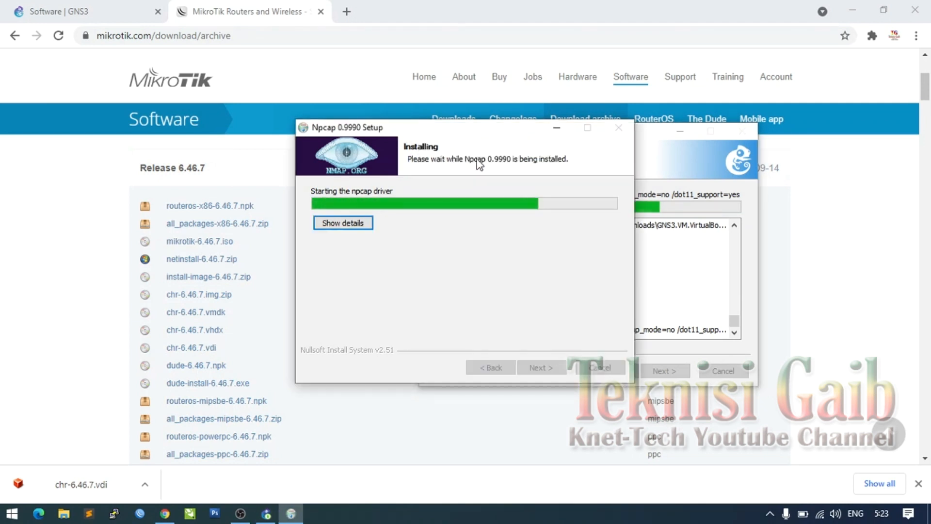
left_click(348, 224)
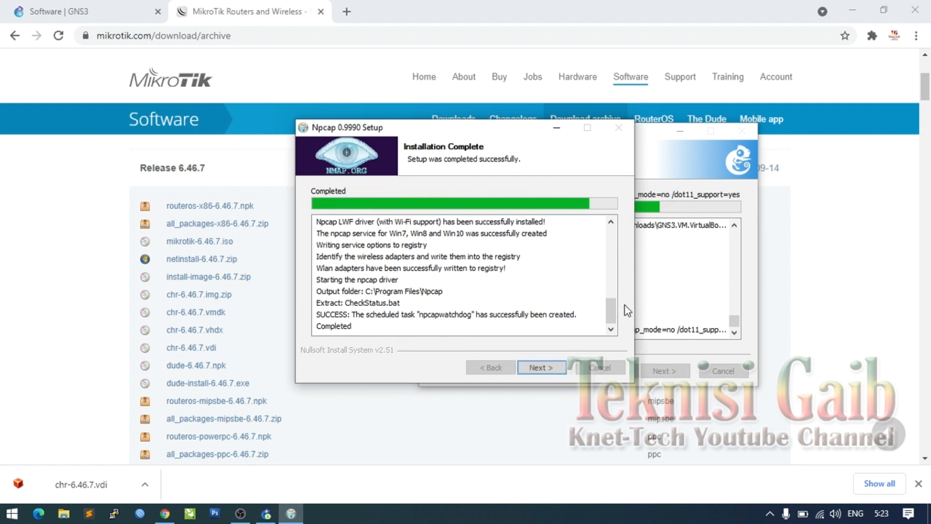
left_click(546, 368)
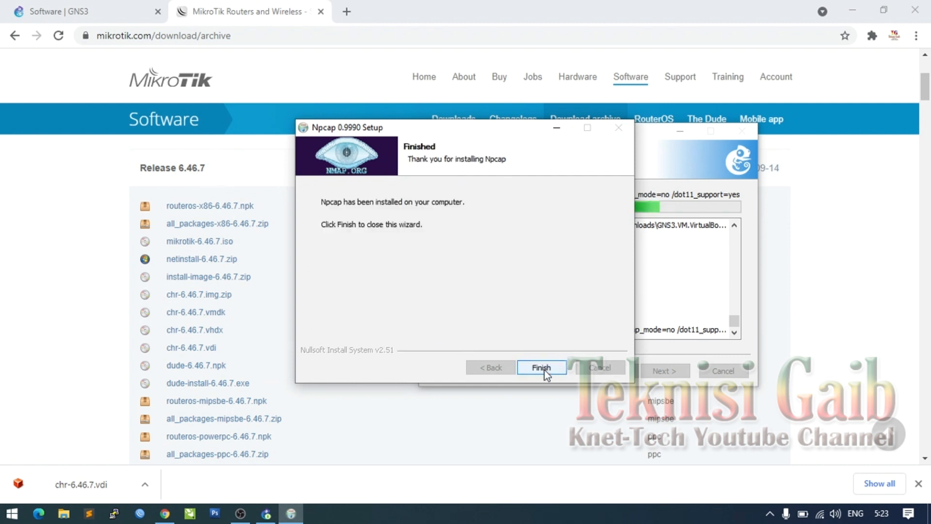
left_click(544, 369)
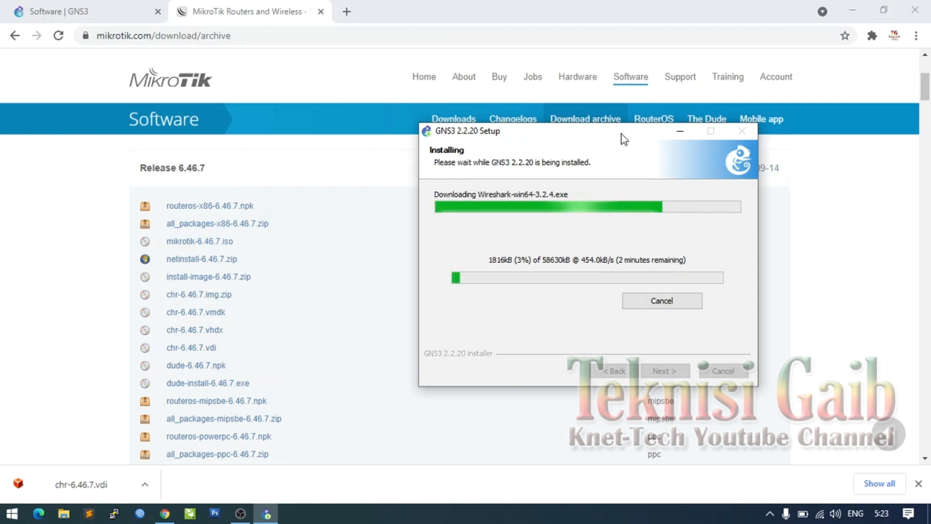
- Move GNS3 Setup aside while Wireshark-win64-3.2.4.exe downloads
left_click_drag(622, 134, 476, 121)
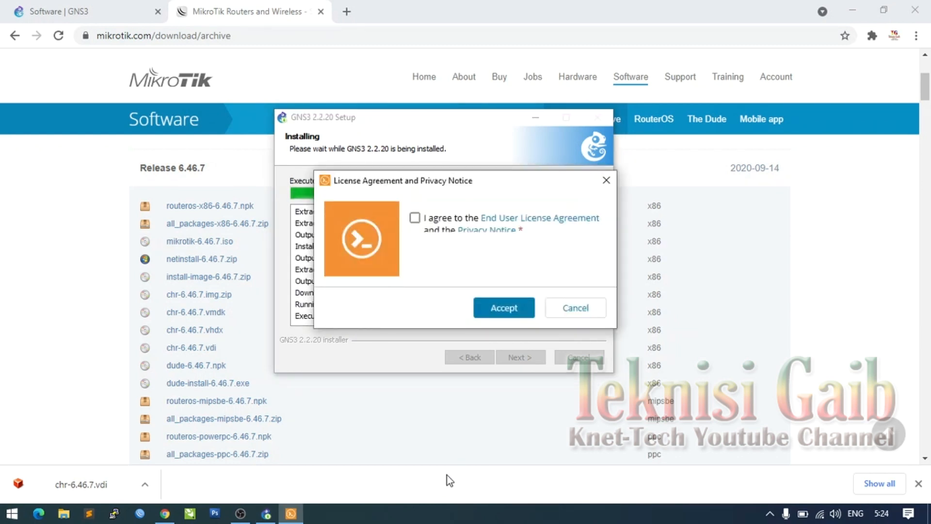
- Accept the Solar-PuTTY End User License Agreement and Privacy Notice
left_click(415, 218)
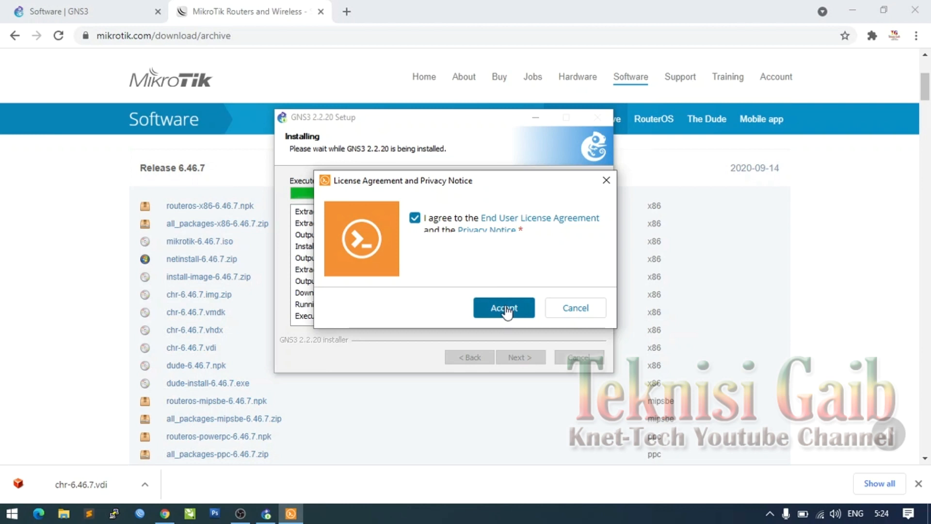
left_click(506, 310)
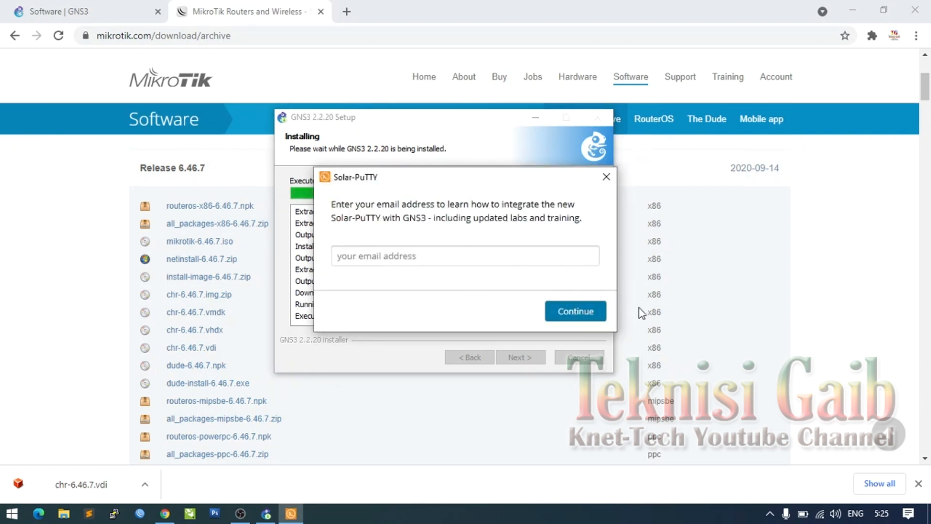
left_click(585, 315)
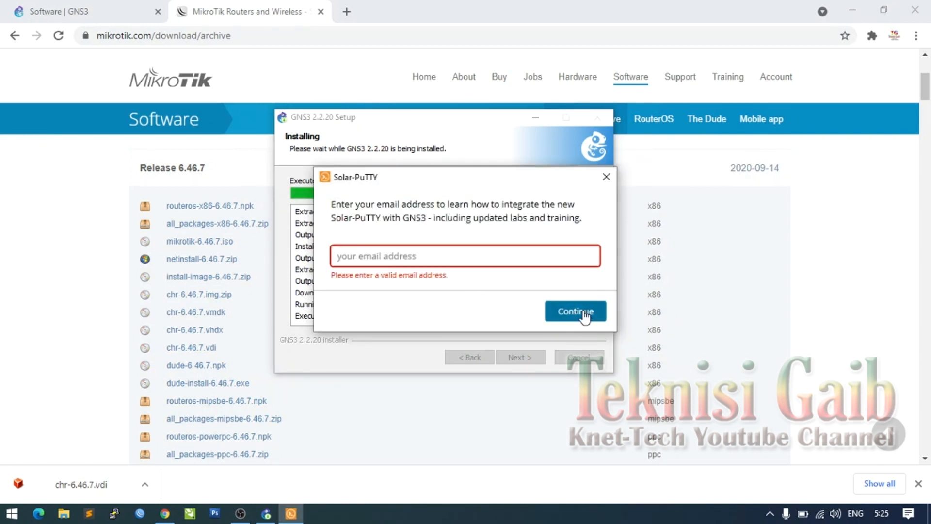
- Submit an e-mail address for Solar-PuTTY and continue past Installation Complete
left_click(476, 260)
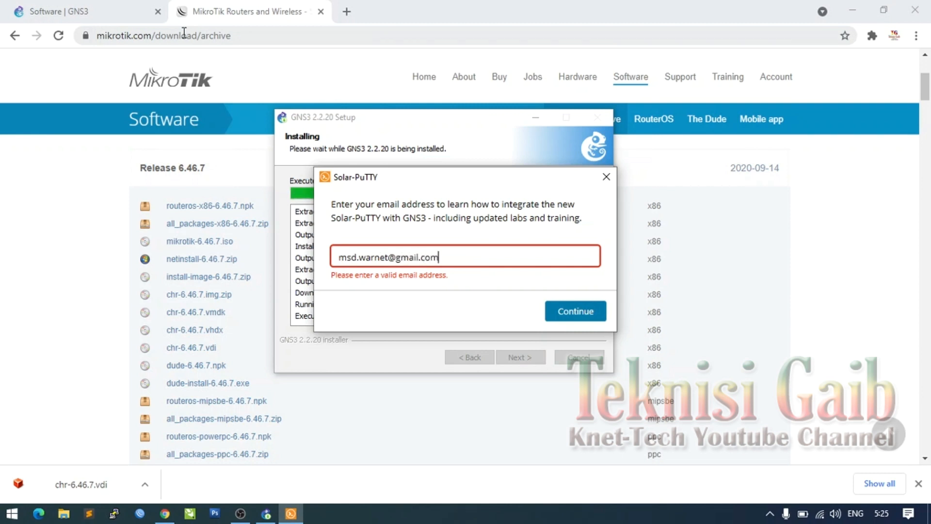
key("Return")
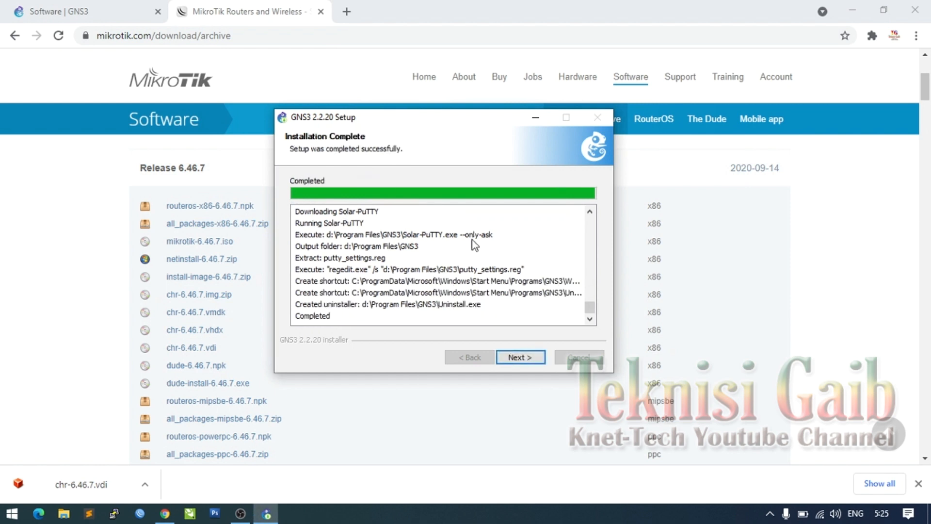
left_click(539, 361)
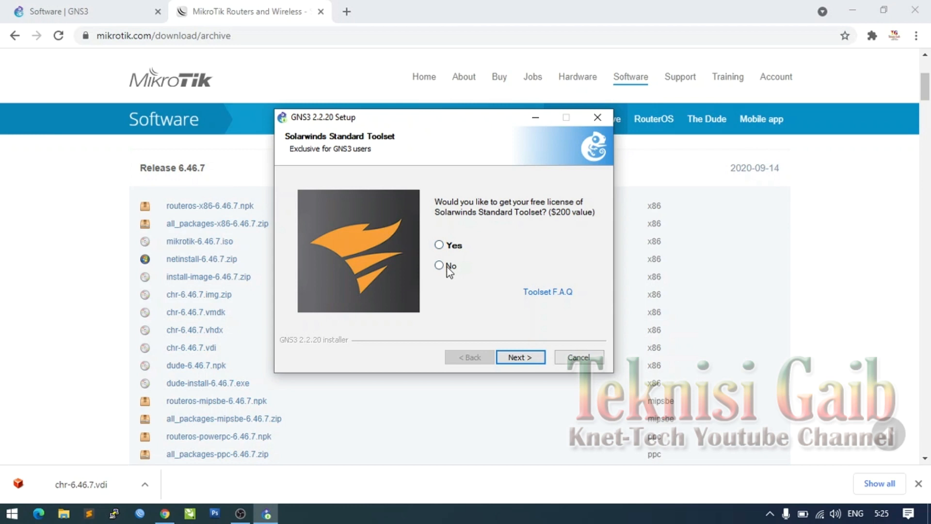
- Skip the Solarwinds toolset offer and finish the GNS3 2.2.20 installer with Start GNS3 checked
left_click(515, 357)
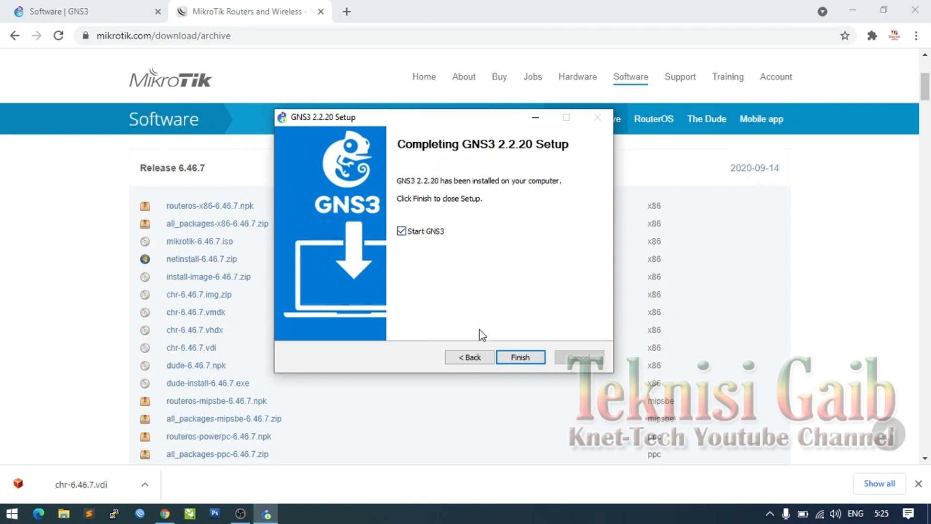
left_click(533, 359)
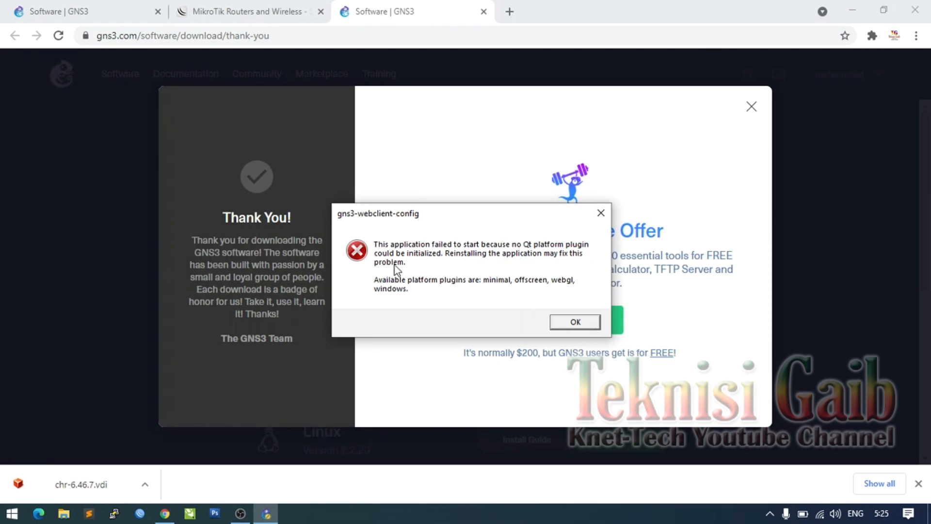
- Dismiss the Qt plugin error, then choose to run appliances in a VM and accept the local server settings
left_click(572, 322)
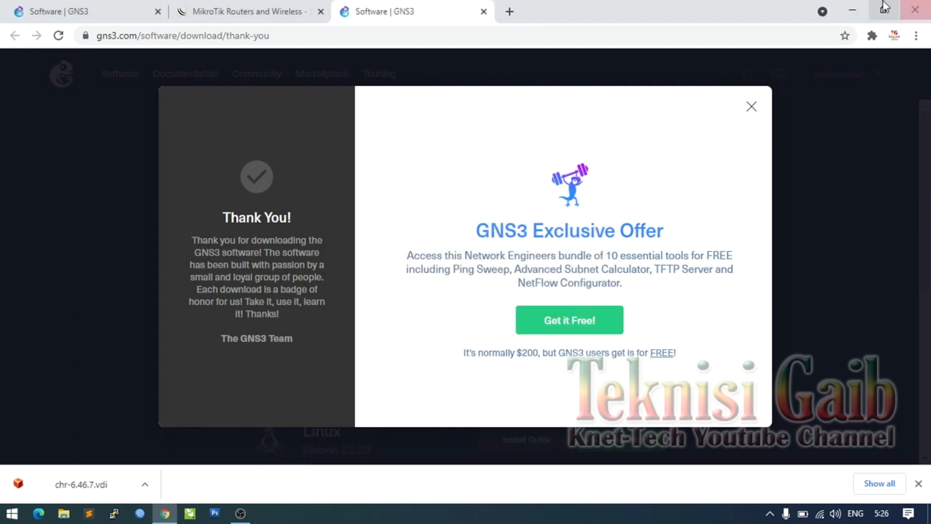
left_click(852, 16)
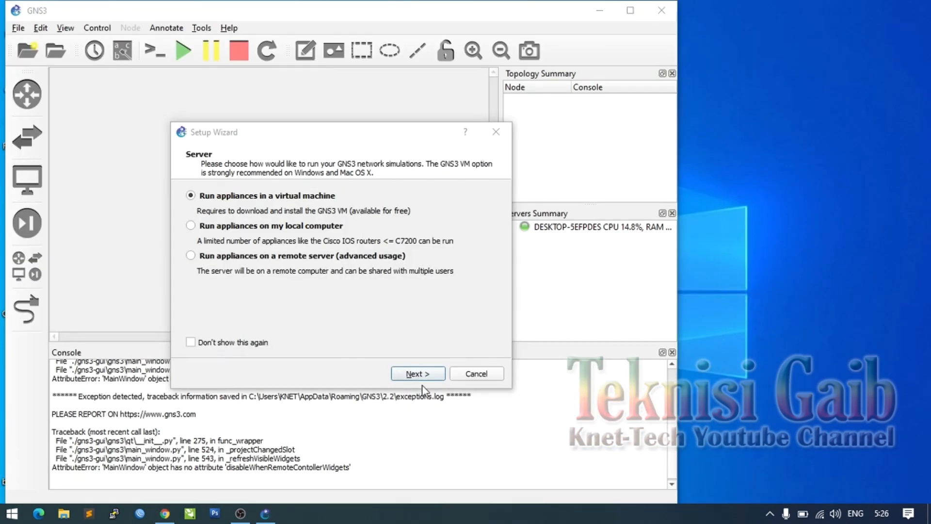
left_click(418, 373)
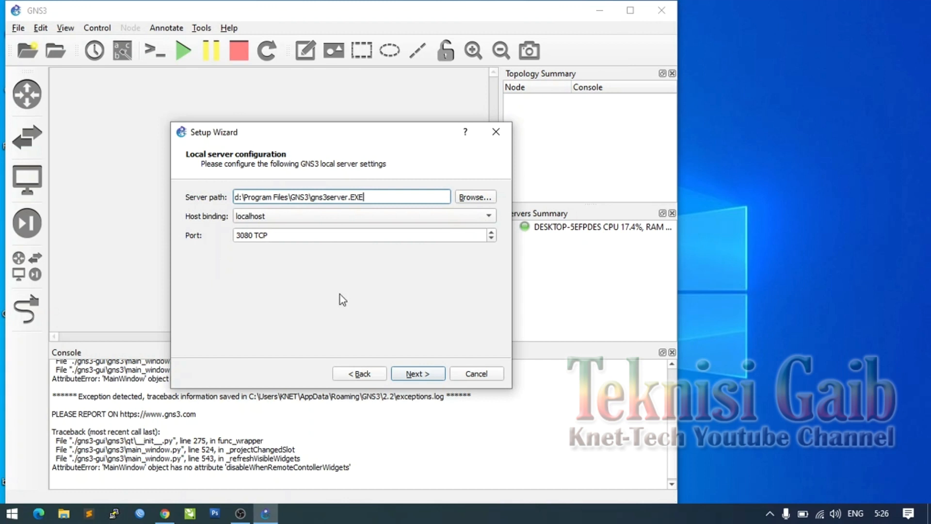
left_click(414, 378)
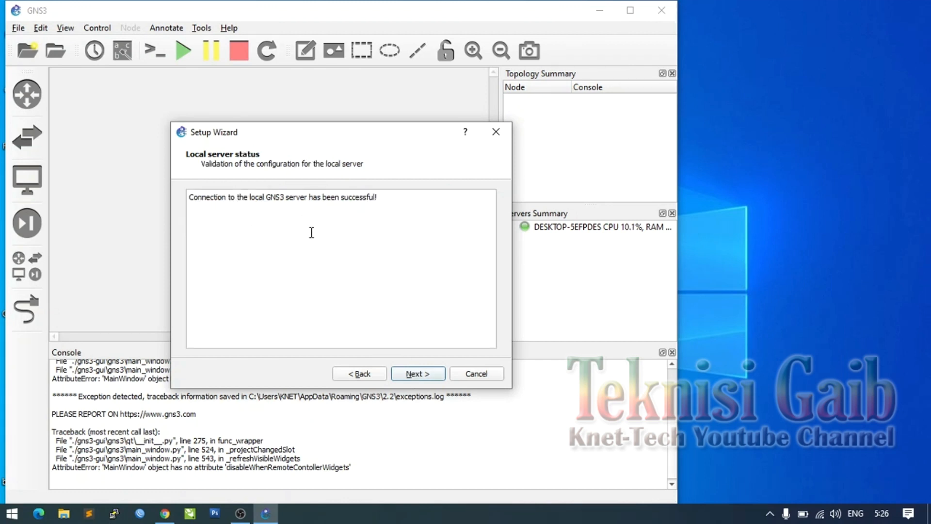
left_click(415, 374)
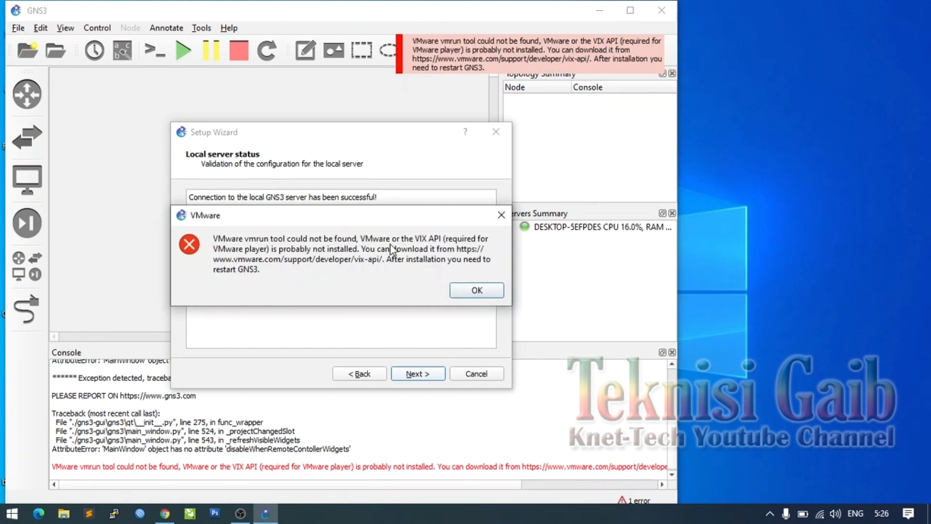
- Select VirtualBox as the virtualization software and dEBIAN as the GNS3 VM
left_click(480, 290)
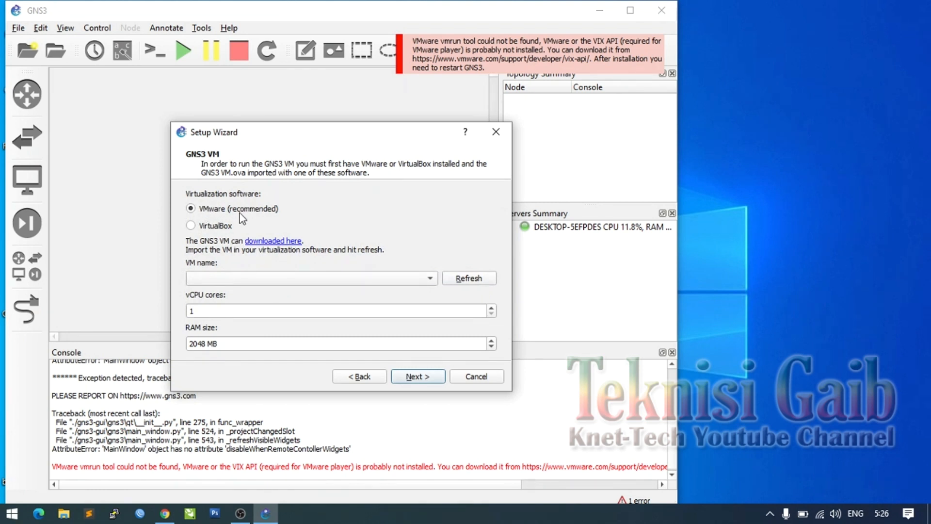
left_click(222, 226)
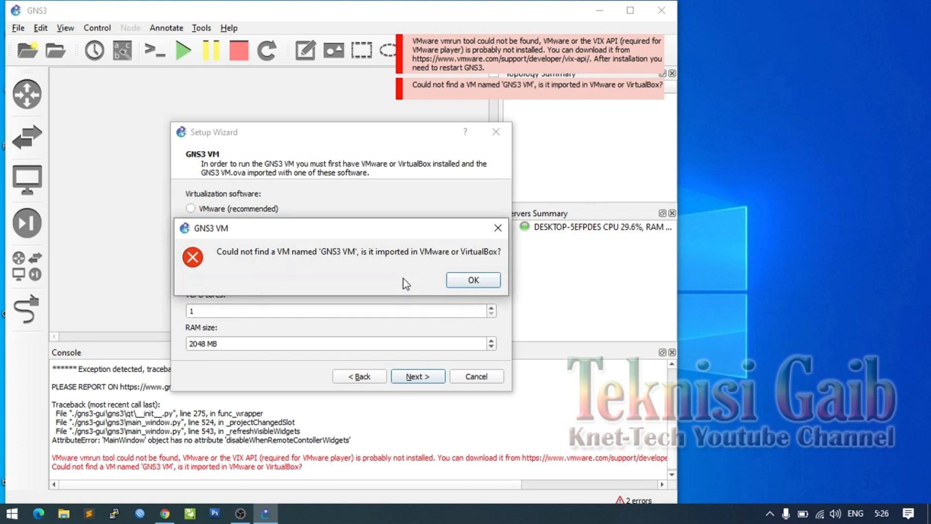
left_click(474, 281)
left_click(264, 281)
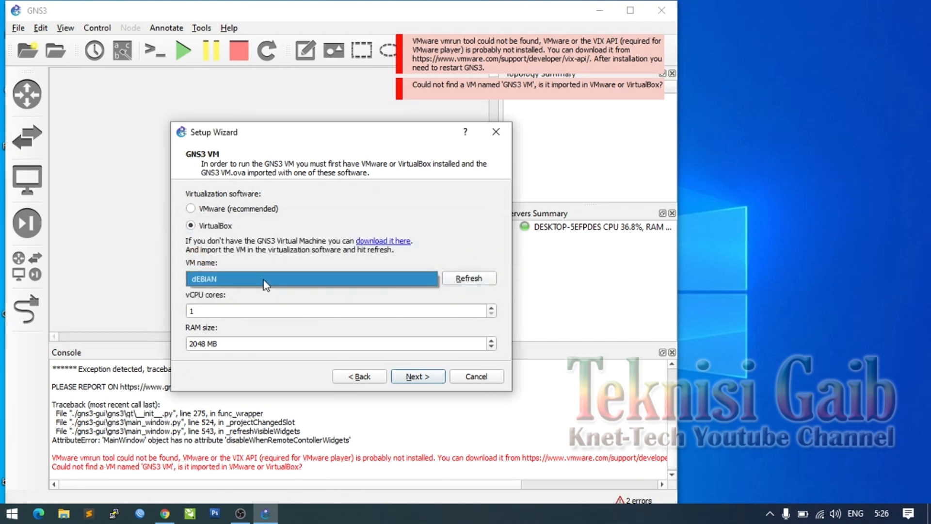
left_click(265, 280)
left_click(468, 278)
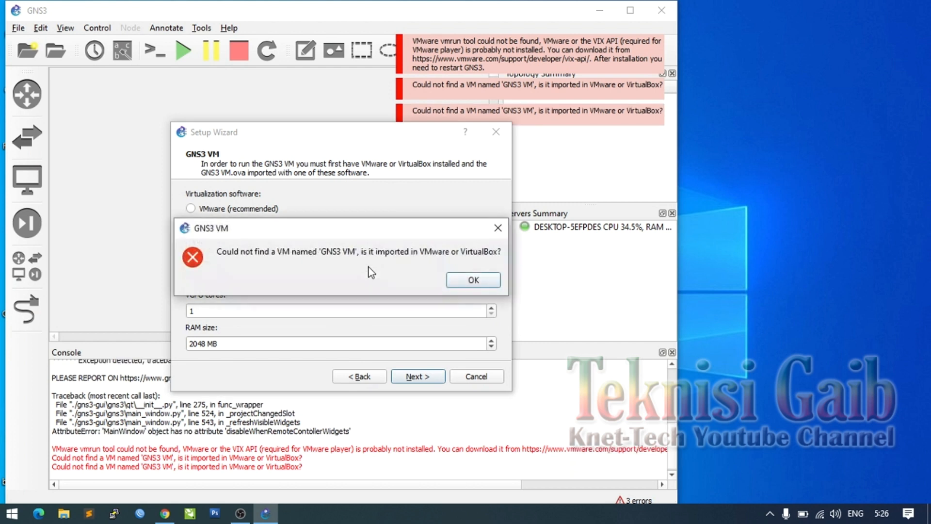
left_click(472, 280)
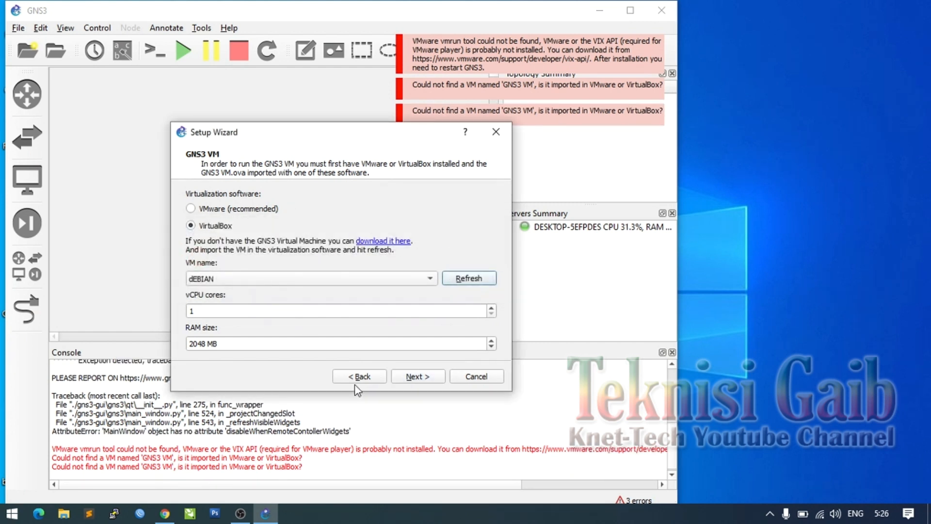
- Confirm the dEBIAN VM with 1 vCPU and 2048 MB RAM and finish the wizard
left_click(411, 377)
left_click(412, 378)
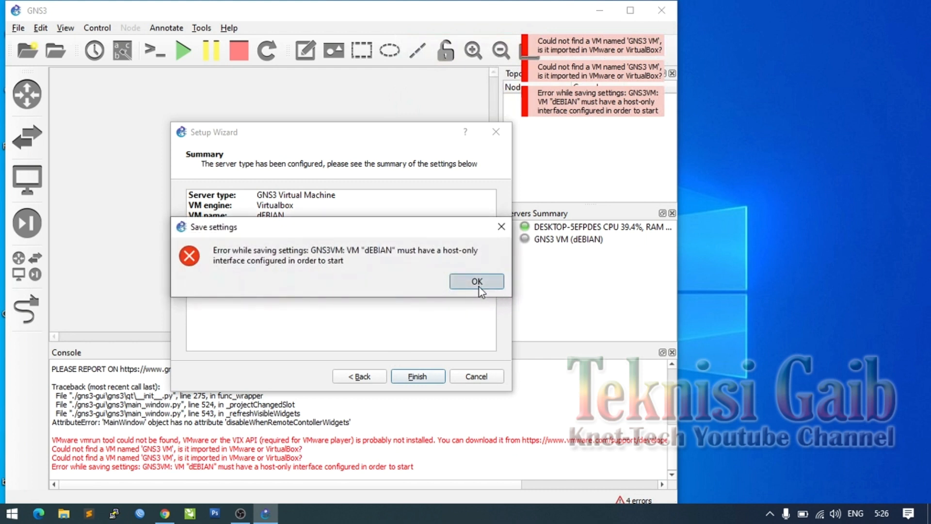
left_click(478, 284)
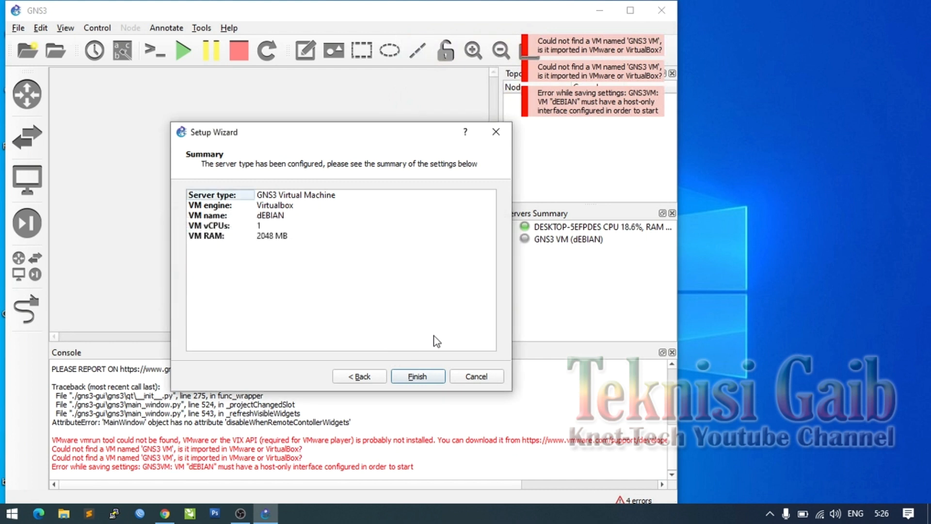
left_click(430, 379)
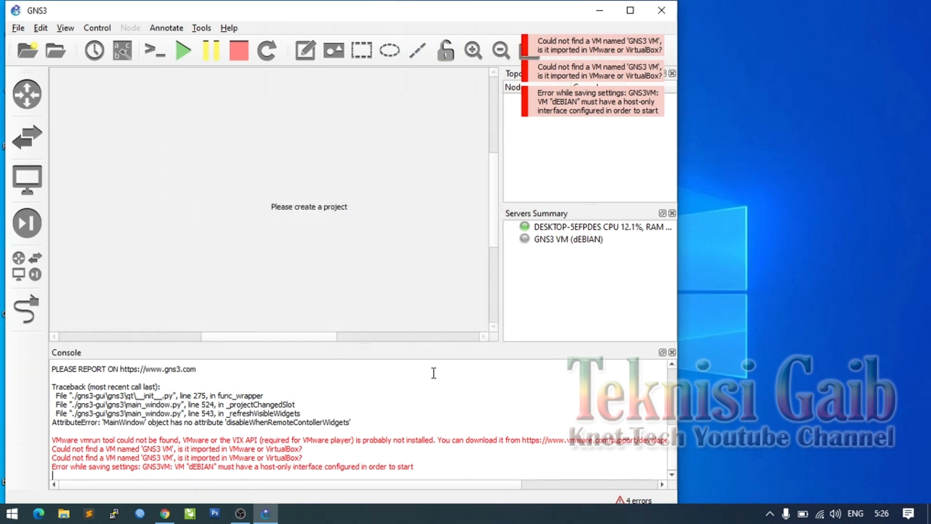
- Maximize GNS3, quit it with File > Quit, and show the desktop
left_click(632, 11)
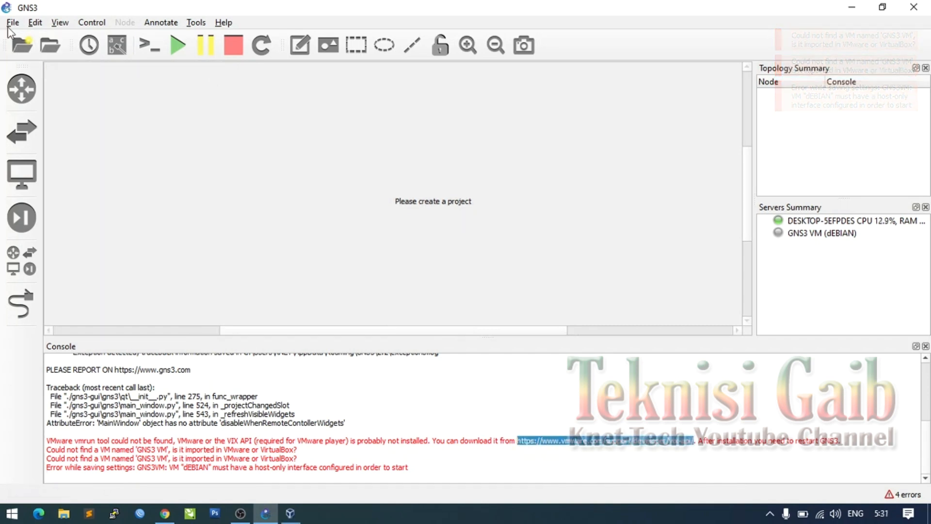
left_click(12, 22)
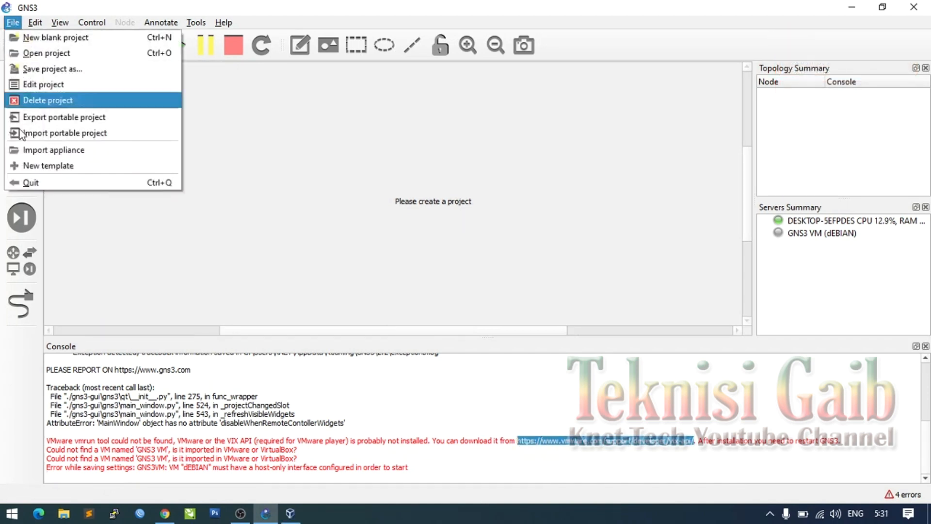
left_click(32, 181)
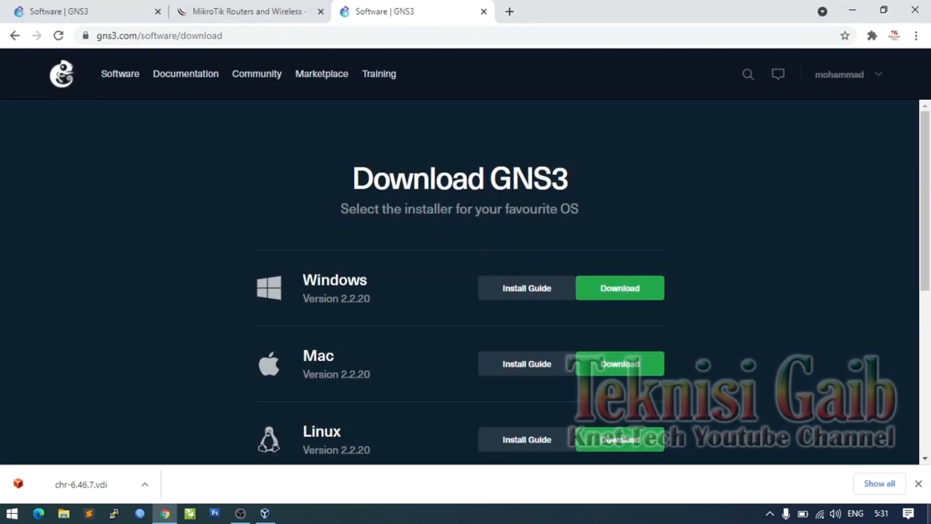
left_click(930, 517)
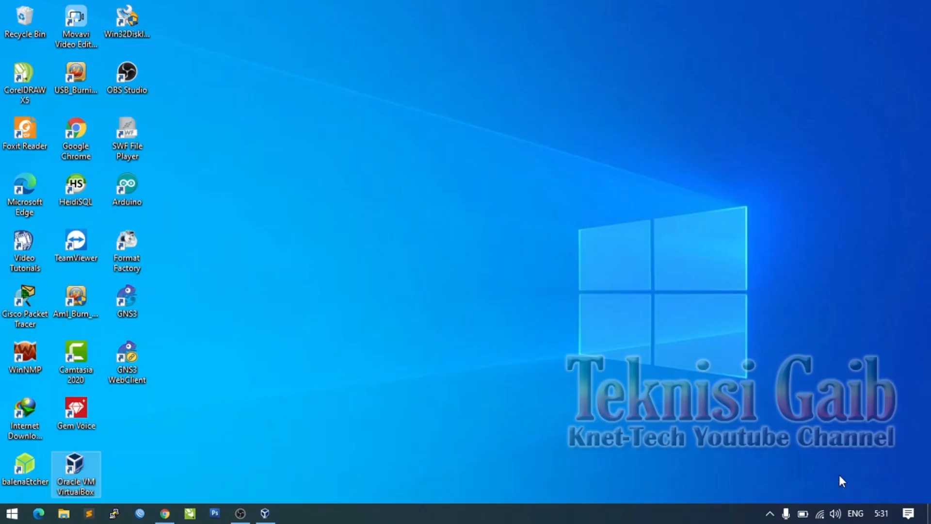
- Relaunch GNS3 from its desktop icon, minimize it, and accept the new untitled project
left_click(134, 294)
double_click(135, 294)
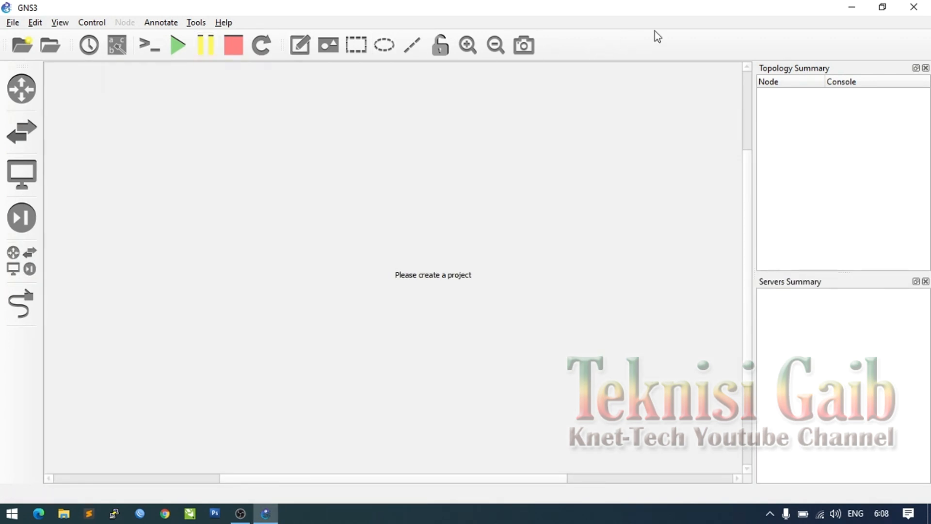
left_click(857, 10)
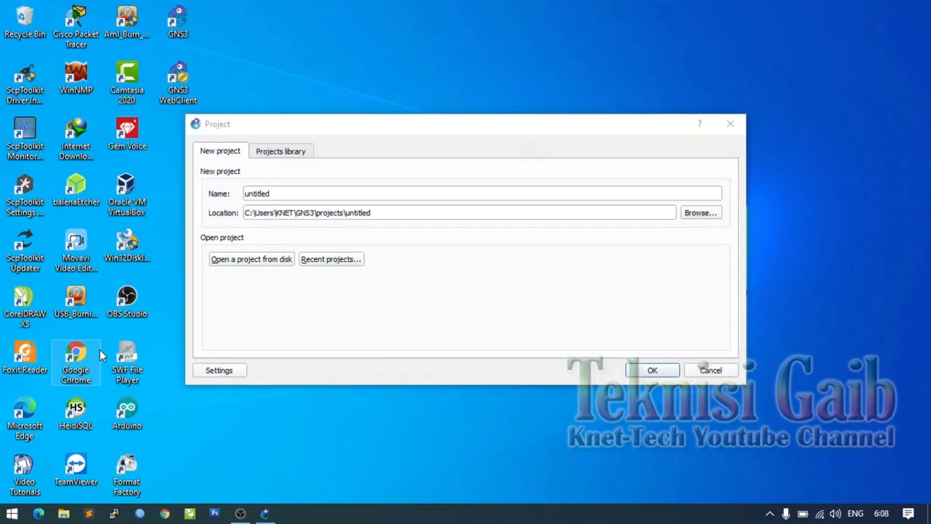
left_click(651, 372)
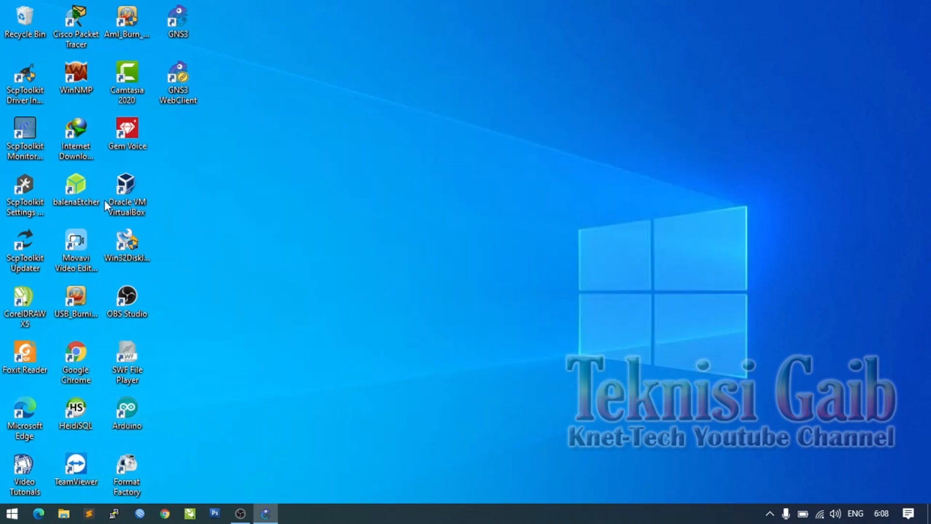
- Launch VirtualBox Manager and remove the mikrotik VM, deleting all its files
double_click(133, 203)
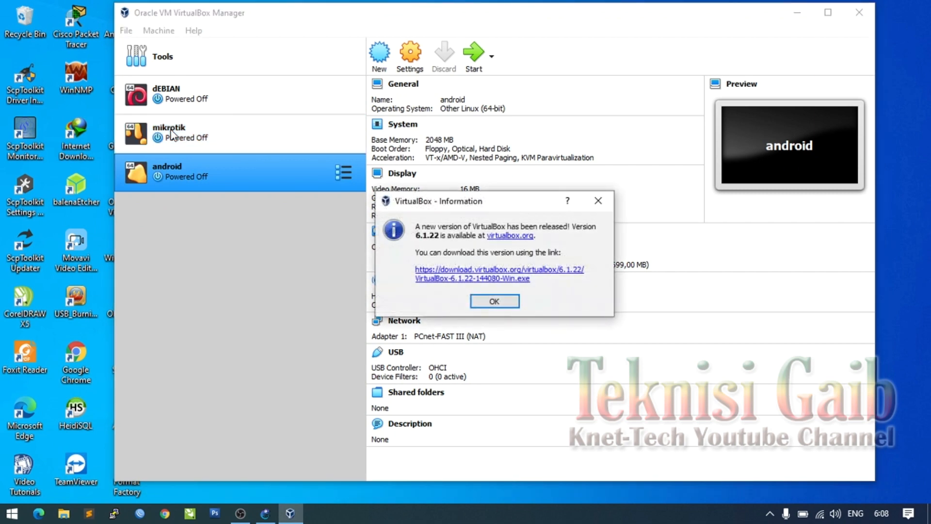
left_click(495, 304)
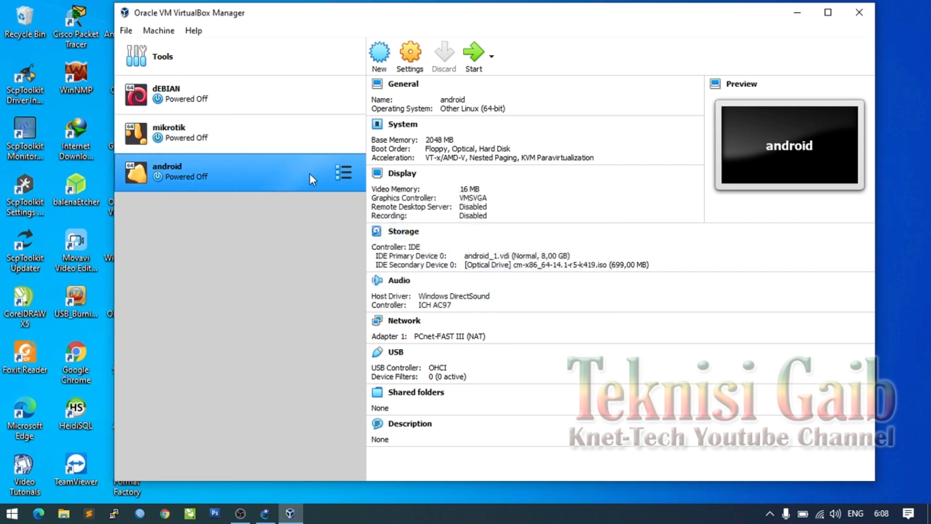
left_click(307, 134)
right_click(258, 133)
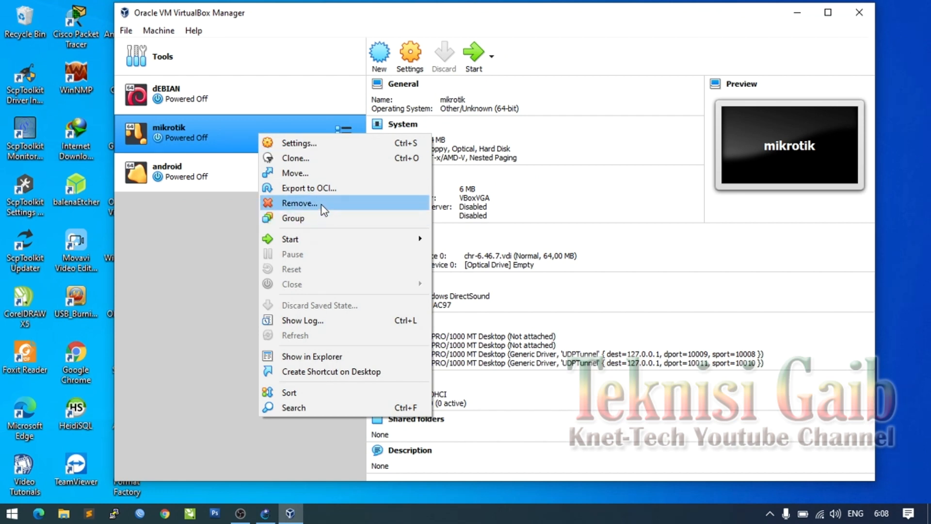
left_click(322, 203)
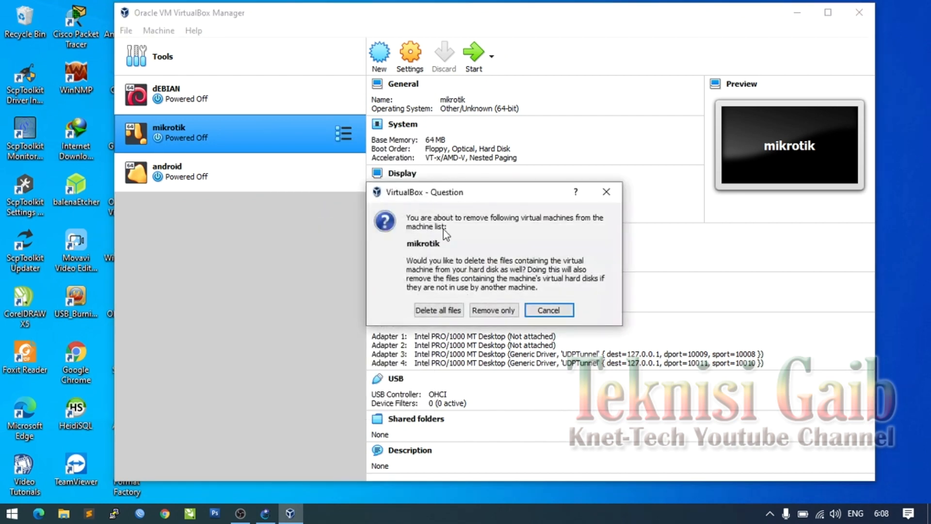
left_click(439, 311)
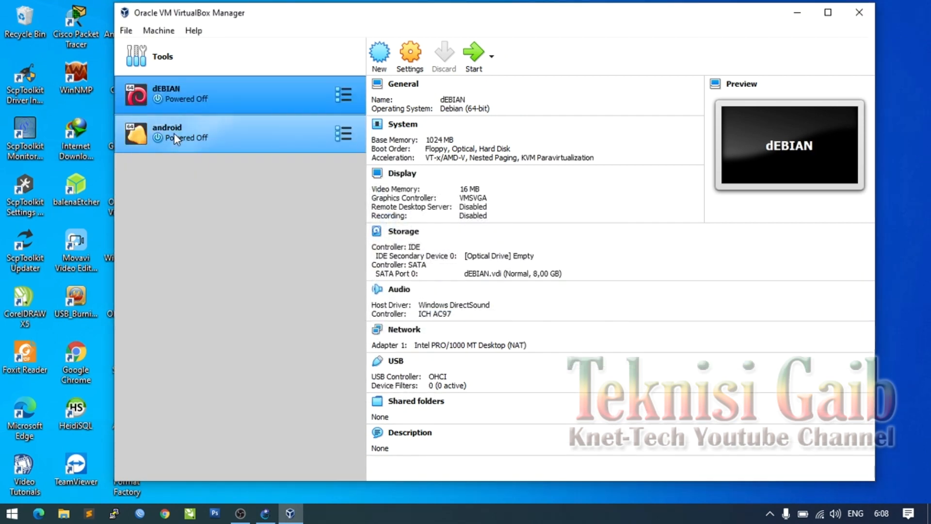
- Start a new VM named MIKROTIK1 and keep 64 MB of memory
left_click(383, 60)
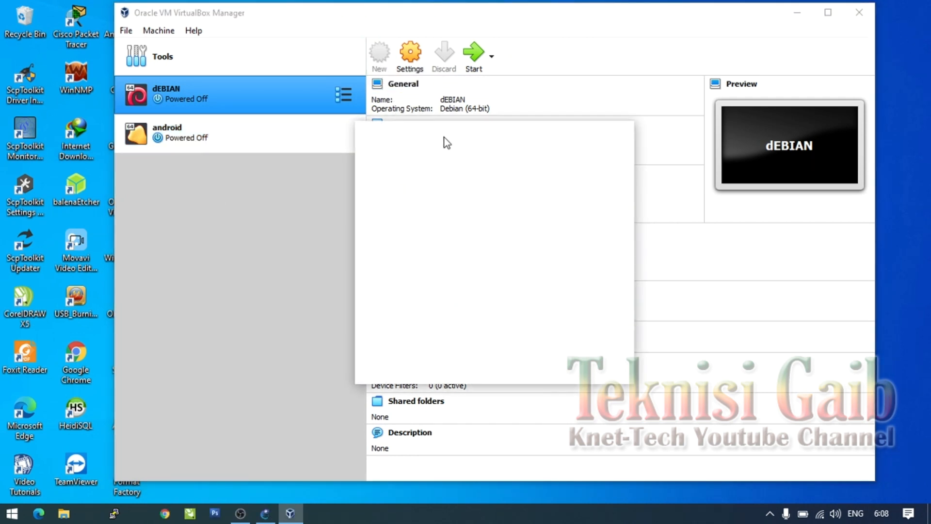
left_click(465, 257)
type("MIKROTIK")
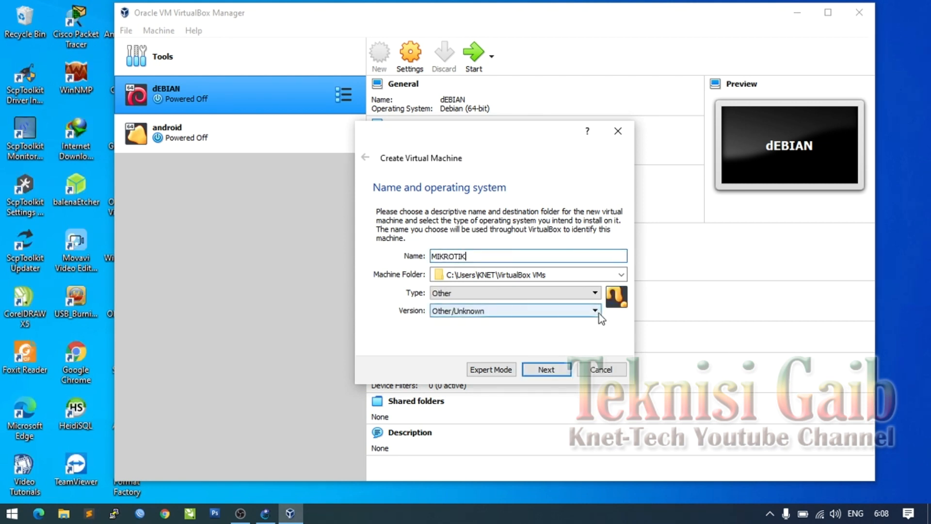
type("1")
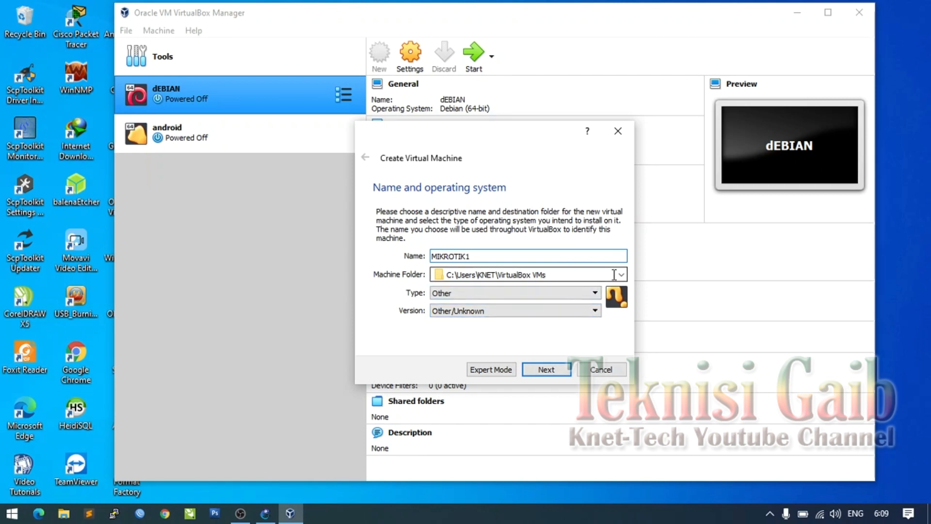
left_click(550, 371)
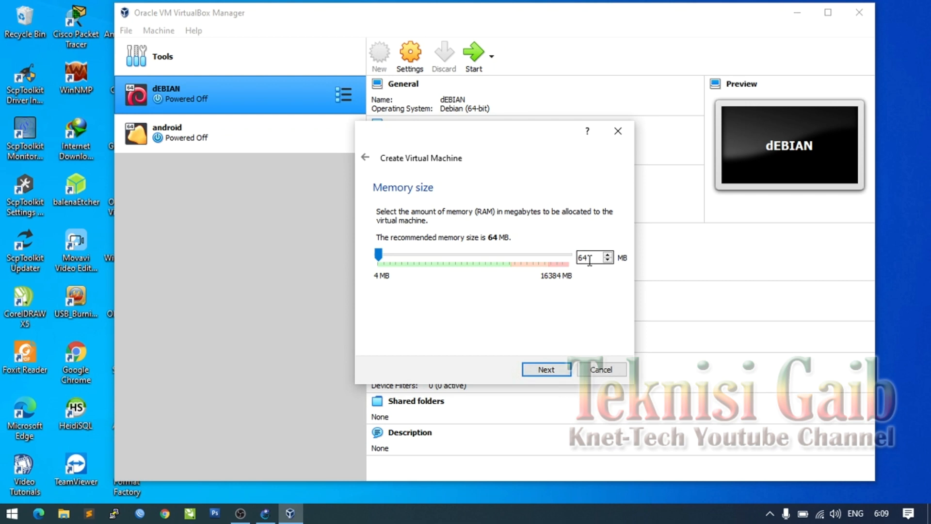
left_click(547, 370)
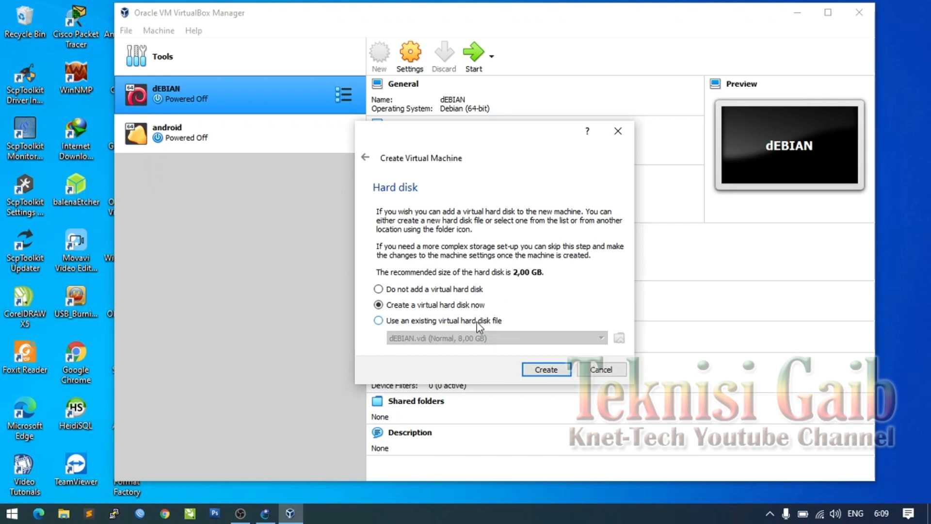
- Attach the existing chr-6.47.9.vmdk from Downloads as its disk and create the VM
left_click(404, 322)
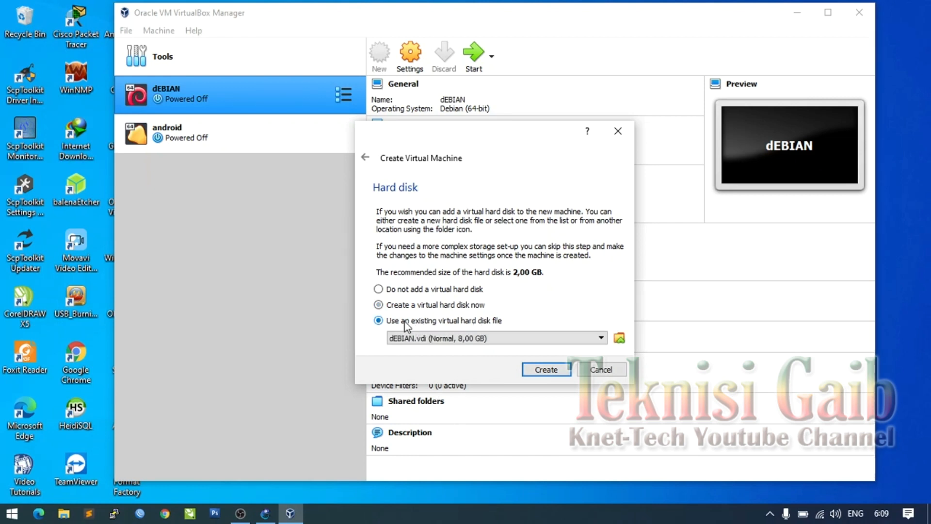
left_click(619, 338)
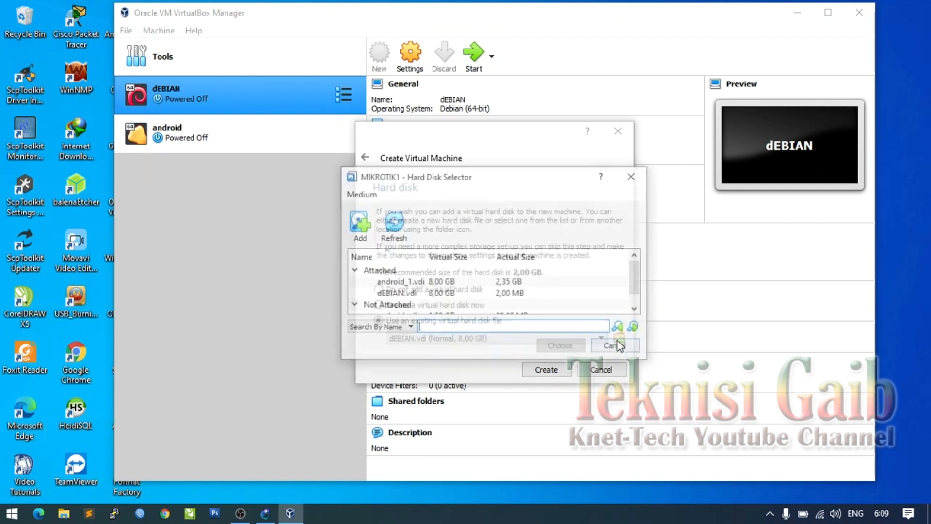
left_click(413, 295)
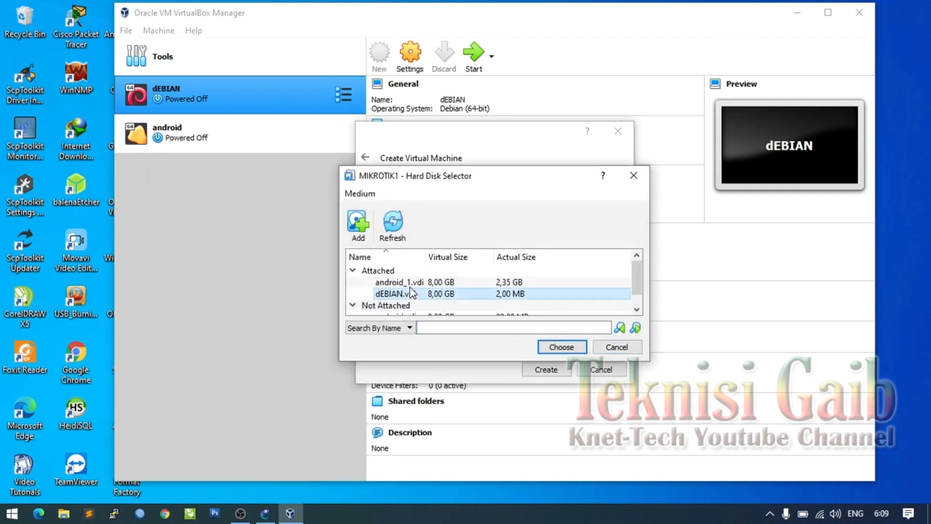
scroll(415, 294, "down", 1)
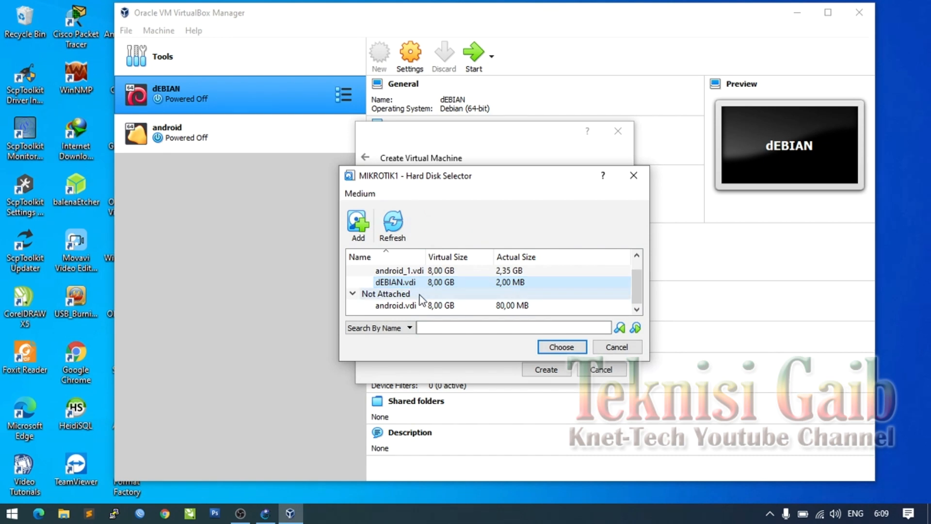
scroll(419, 294, "up", 1)
left_click(358, 223)
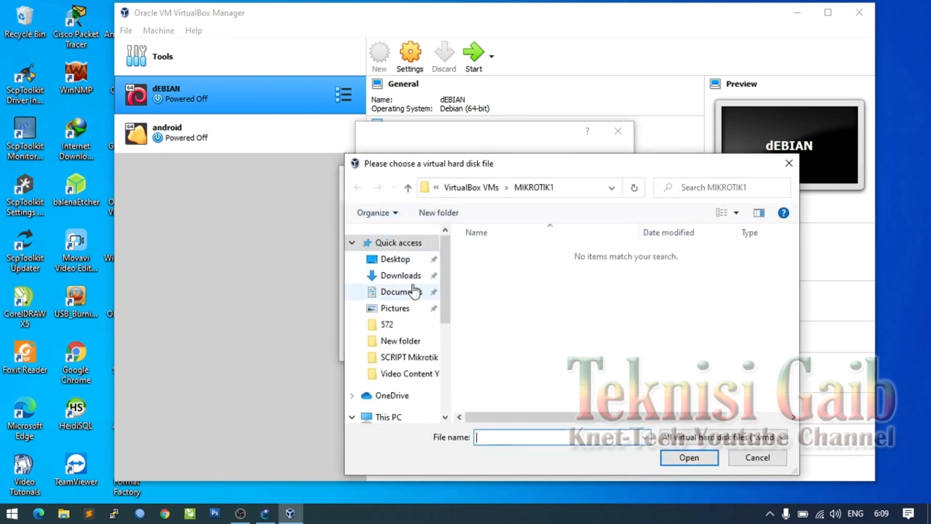
left_click(409, 276)
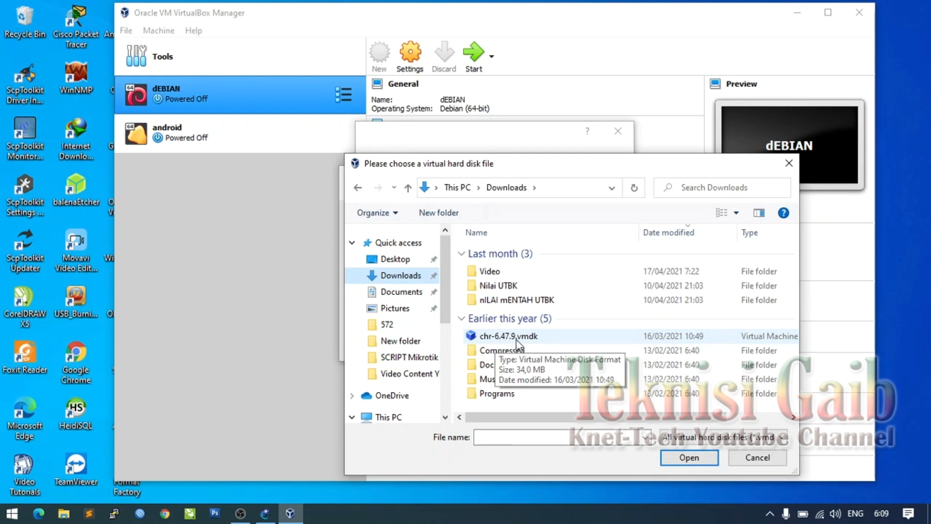
left_click(553, 336)
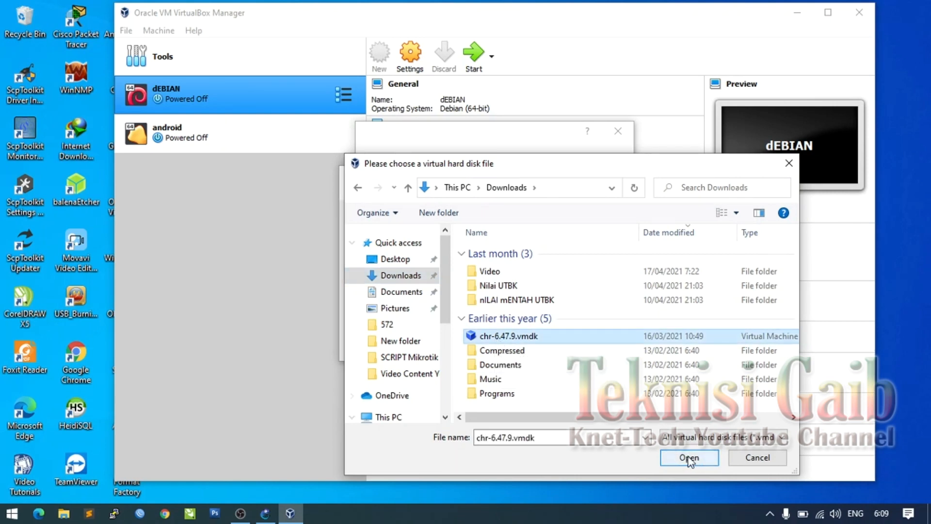
left_click(690, 458)
left_click(563, 347)
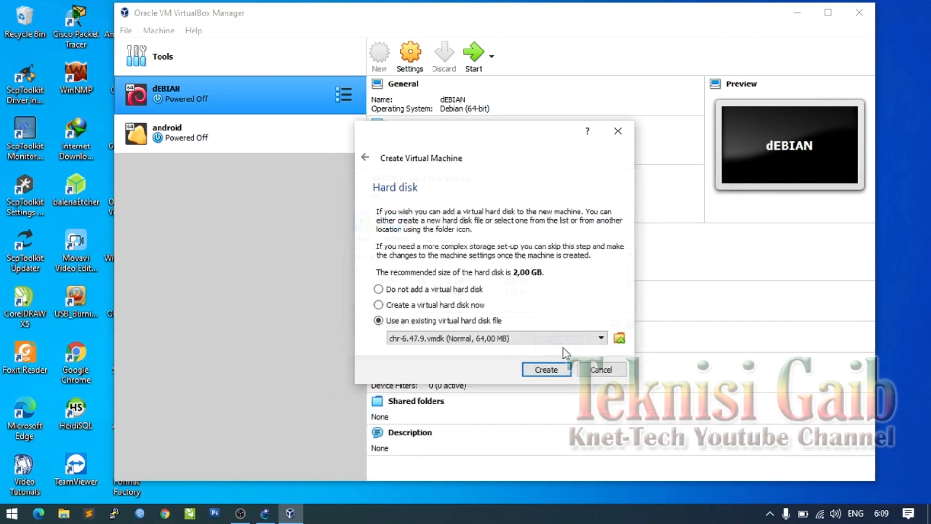
left_click(552, 371)
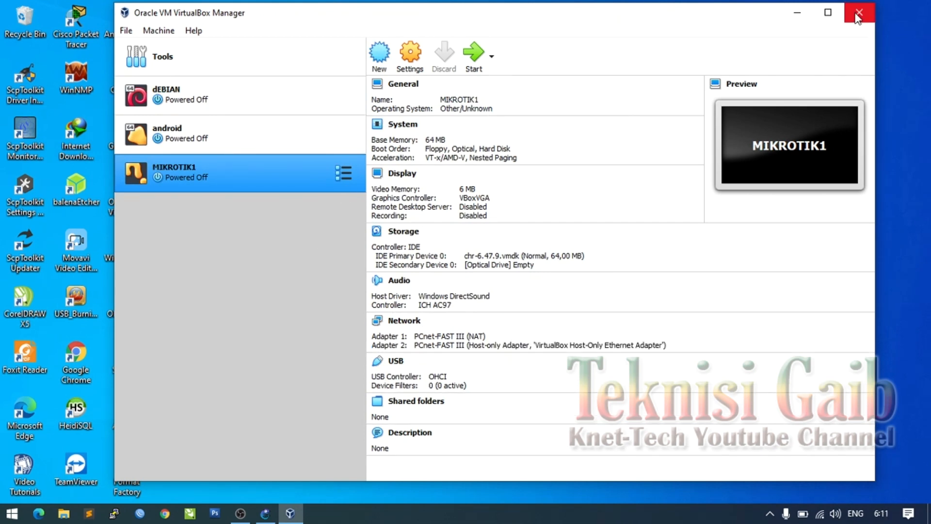
- Close VirtualBox Manager and open GNS3's Edit > Preferences at the VirtualBox VMs page
left_click(858, 13)
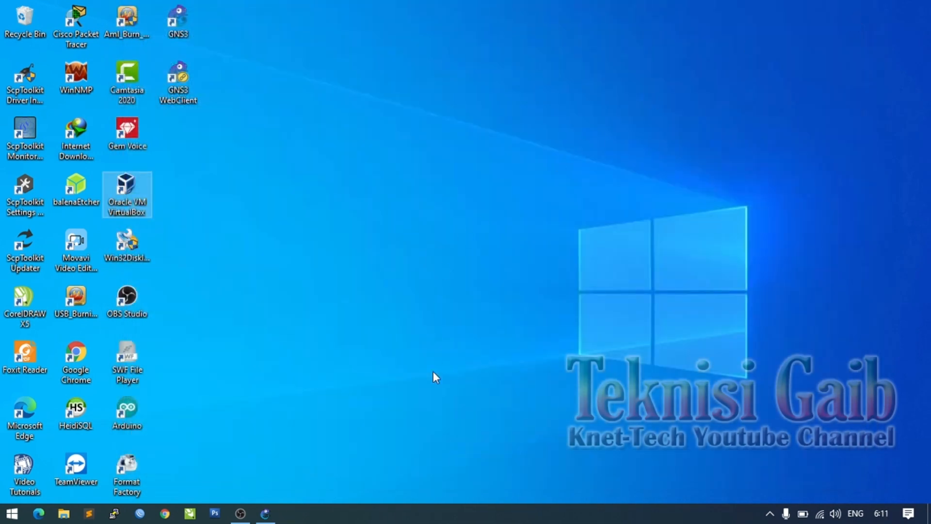
left_click(269, 514)
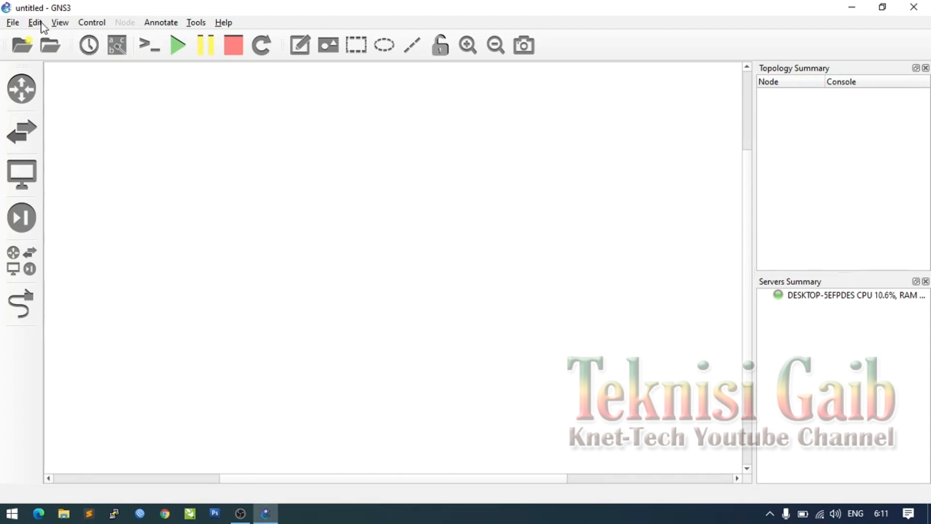
left_click(35, 23)
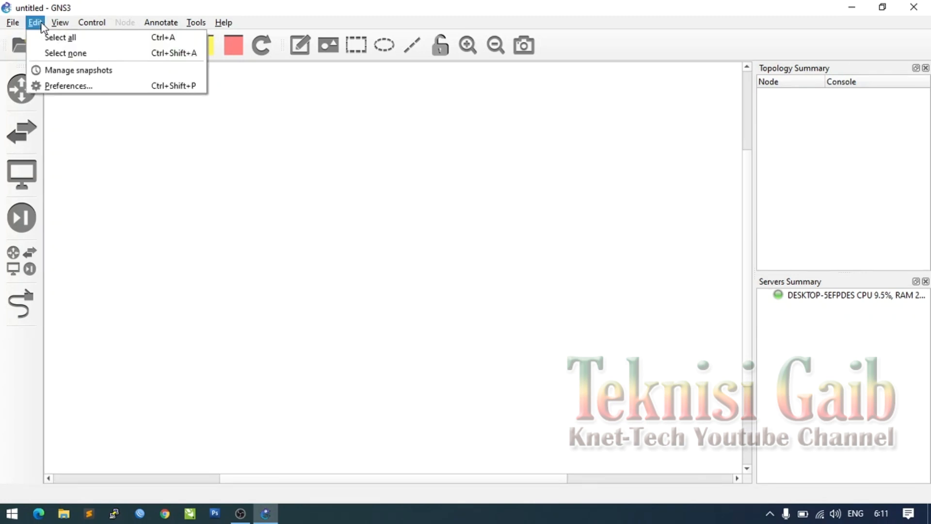
left_click(71, 88)
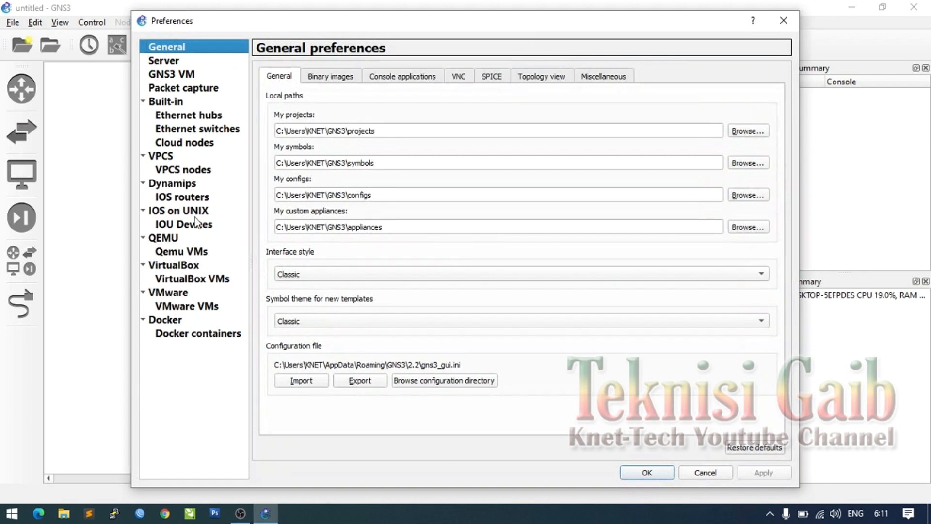
left_click(188, 279)
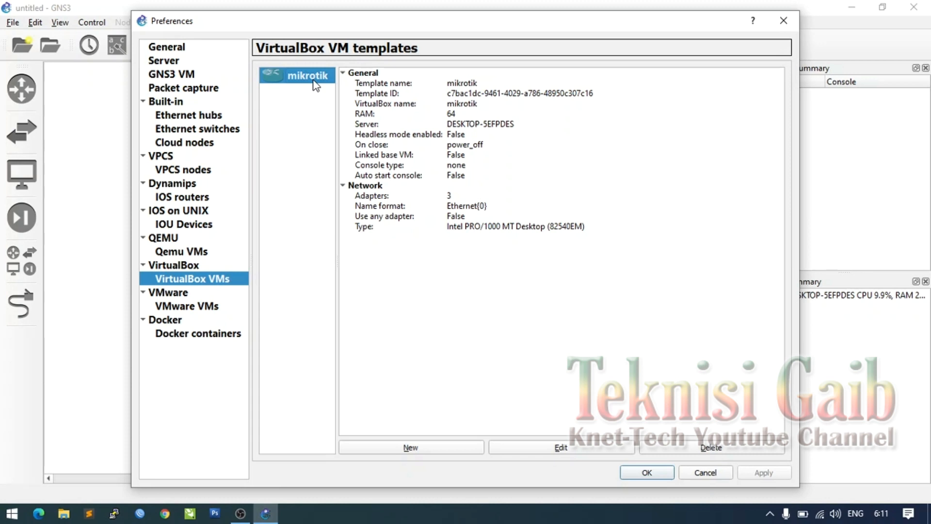
- Delete the mikrotik template and create a new VirtualBox template from the MIKROTIK1 VM
left_click(711, 447)
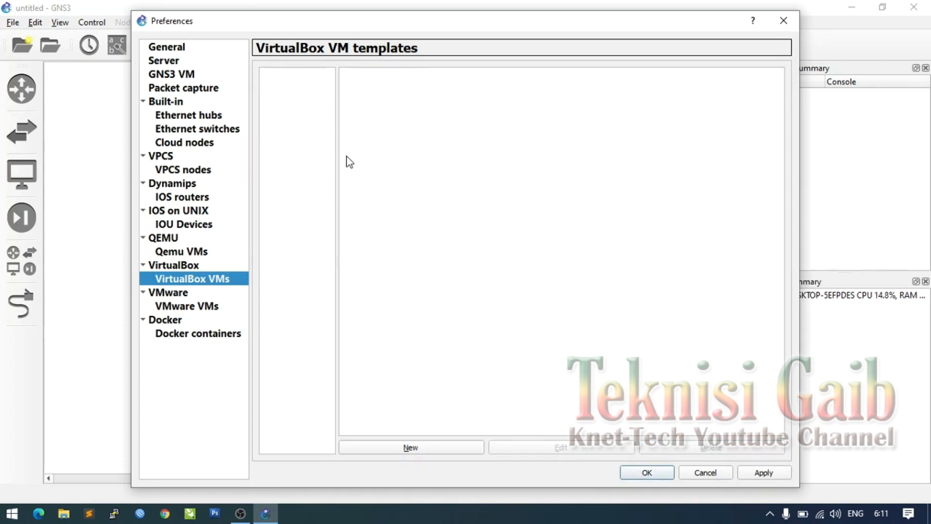
left_click(385, 447)
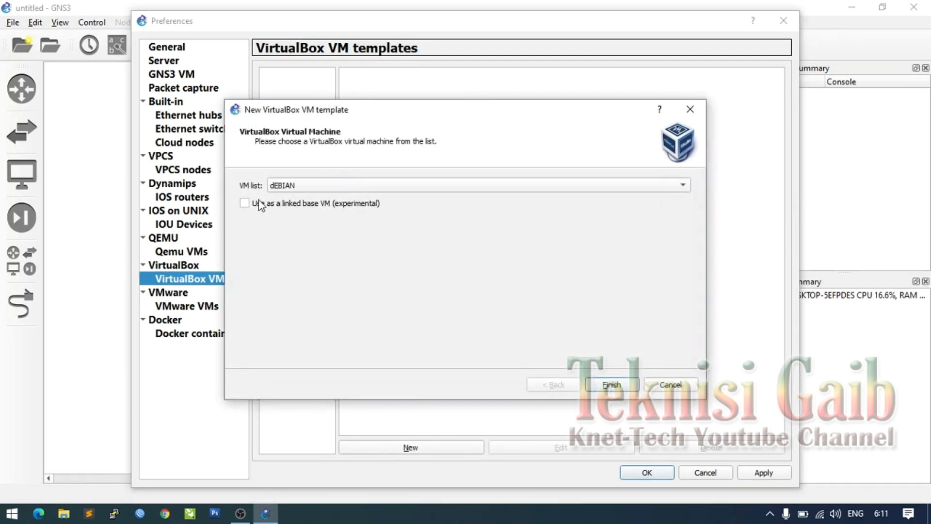
left_click(293, 187)
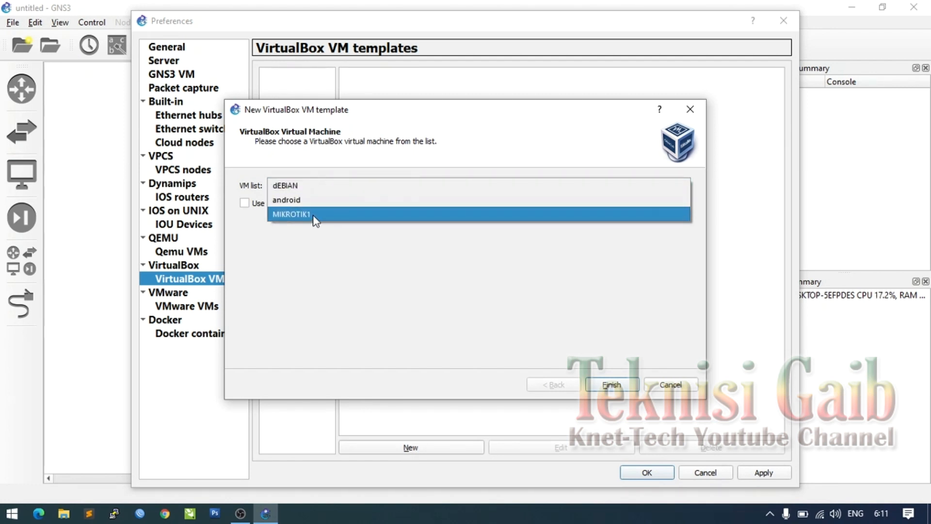
left_click(316, 215)
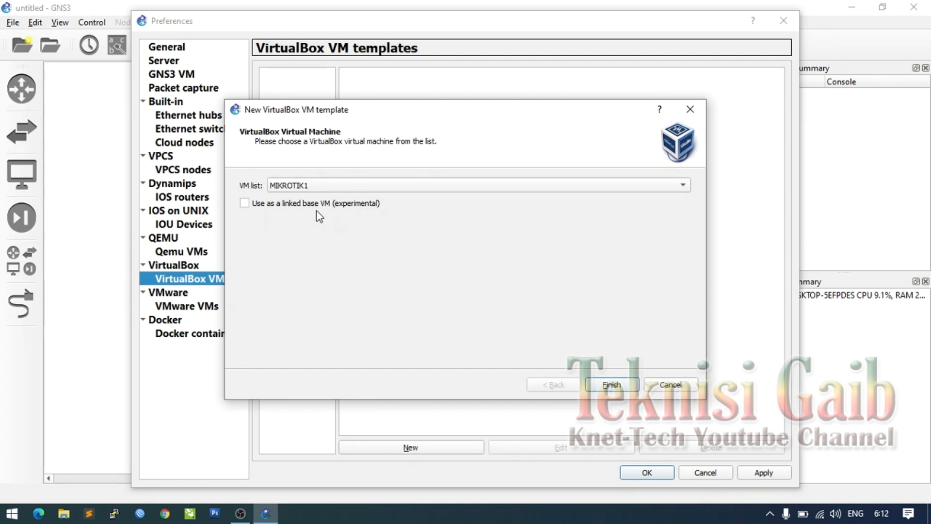
left_click(612, 385)
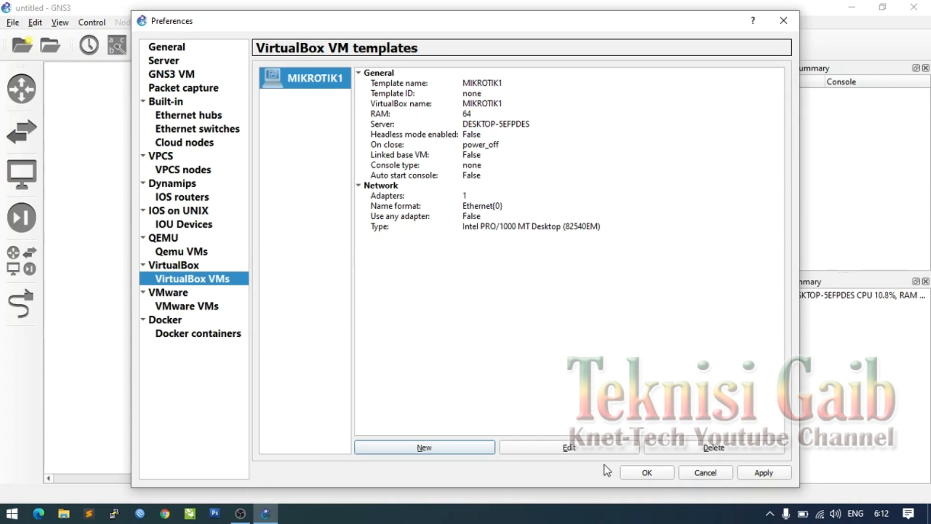
- Give the MIKROTIK1 template 3 network adapters and allow any configured VirtualBox adapter
left_click(587, 448)
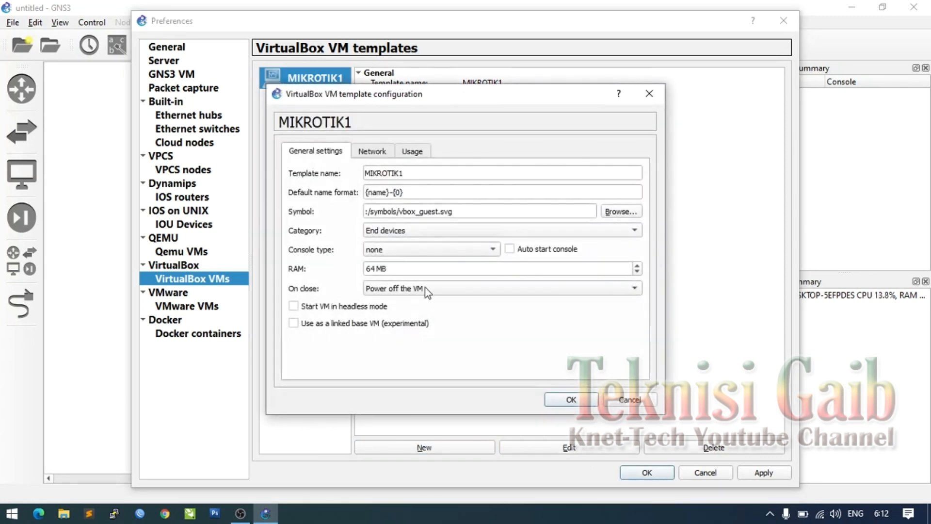
left_click(373, 152)
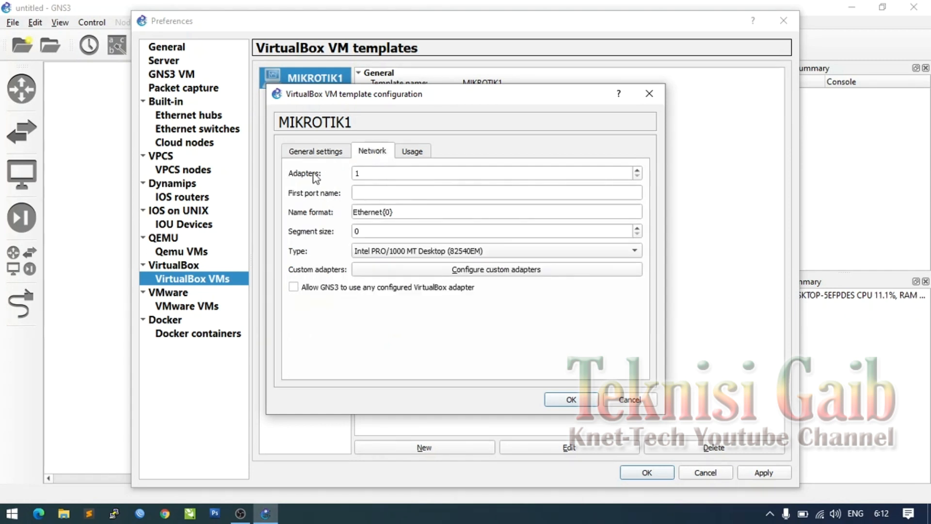
left_click(637, 171)
left_click(378, 192)
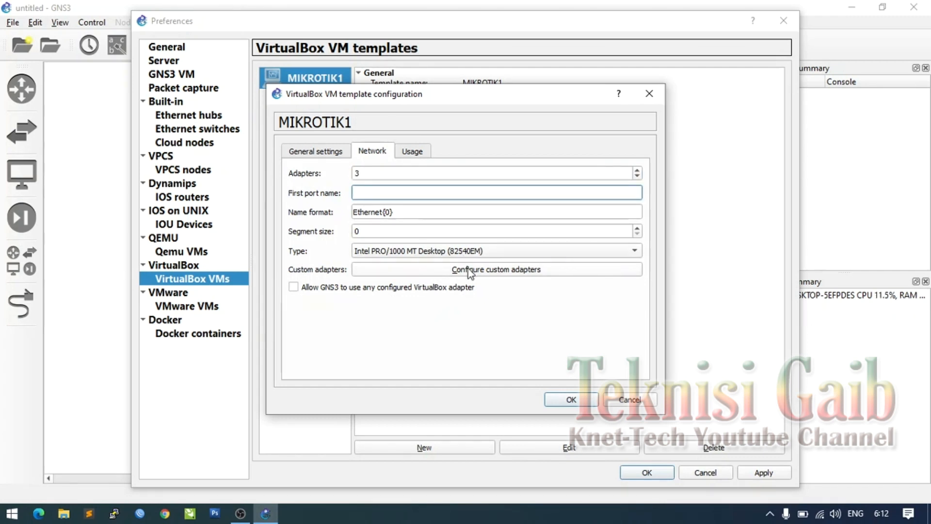
left_click(294, 288)
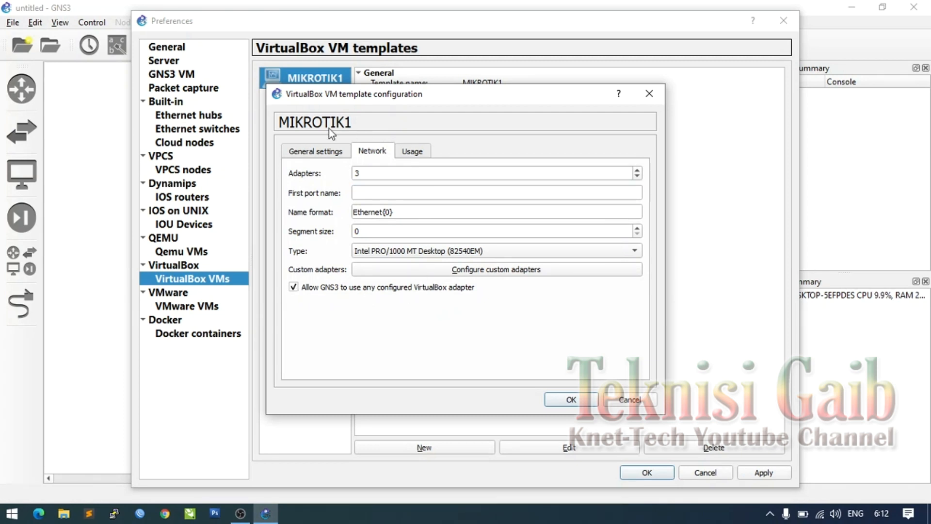
- Bring up the symbol browser from the template's General settings
left_click(317, 153)
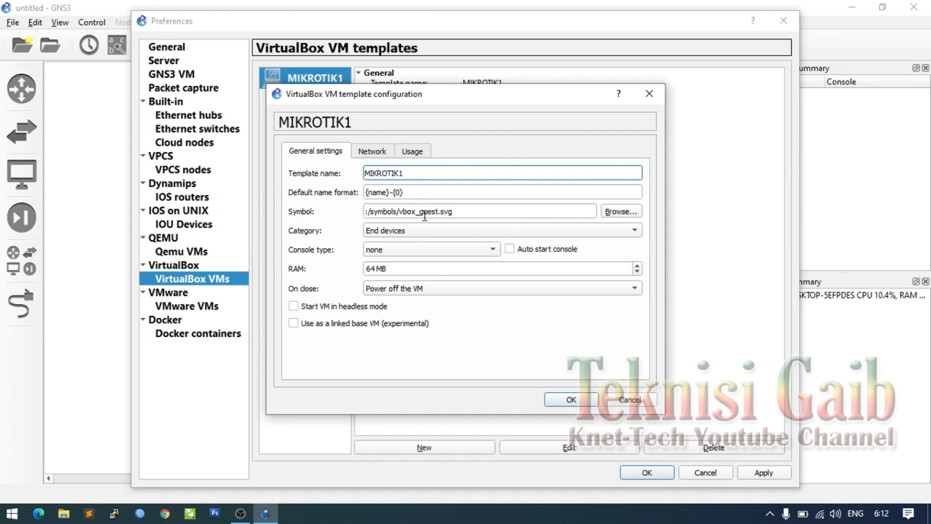
mouse_move(463, 212)
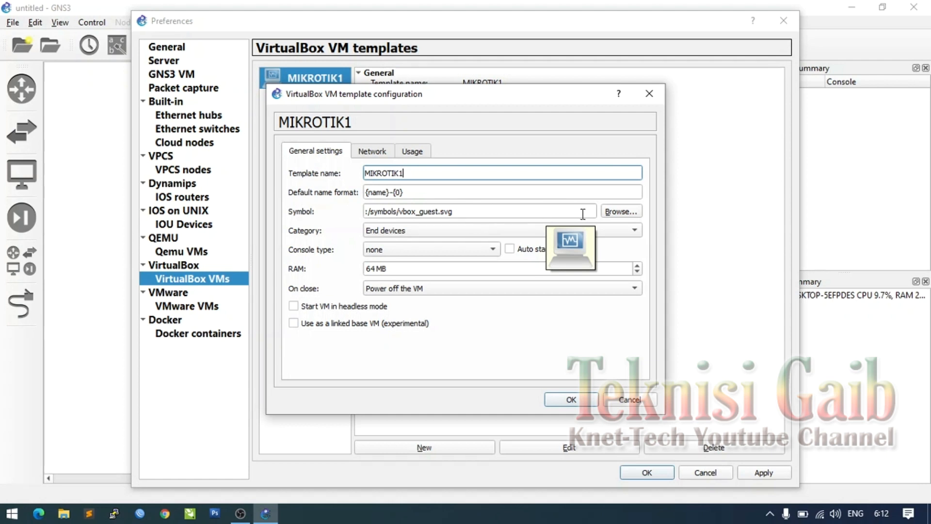
left_click(619, 213)
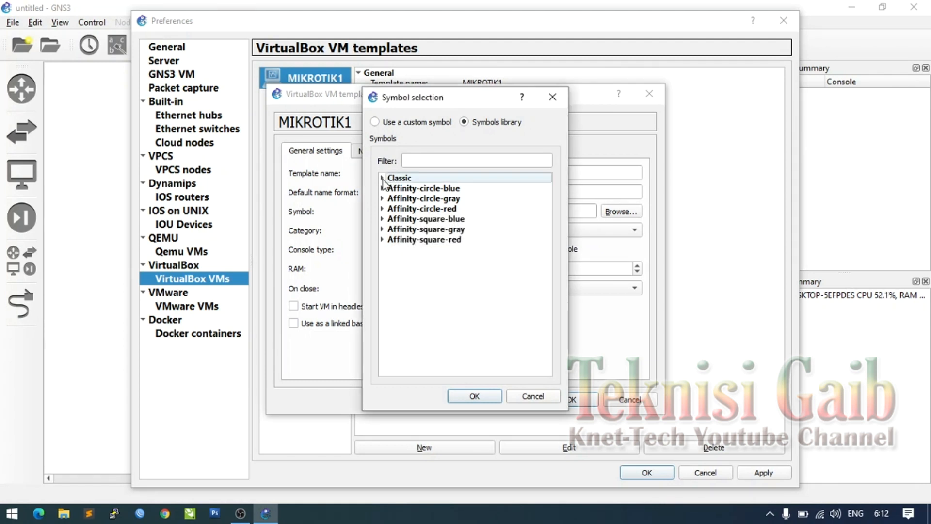
- Choose the router symbol from the Classic set for MIKROTIK1
left_click(382, 178)
scroll(445, 238, "down", 15)
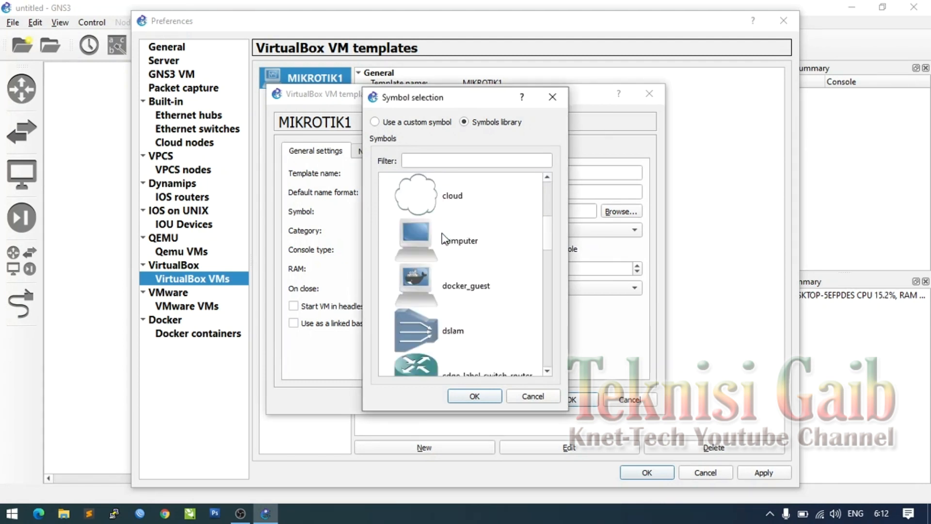
scroll(445, 239, "down", 10)
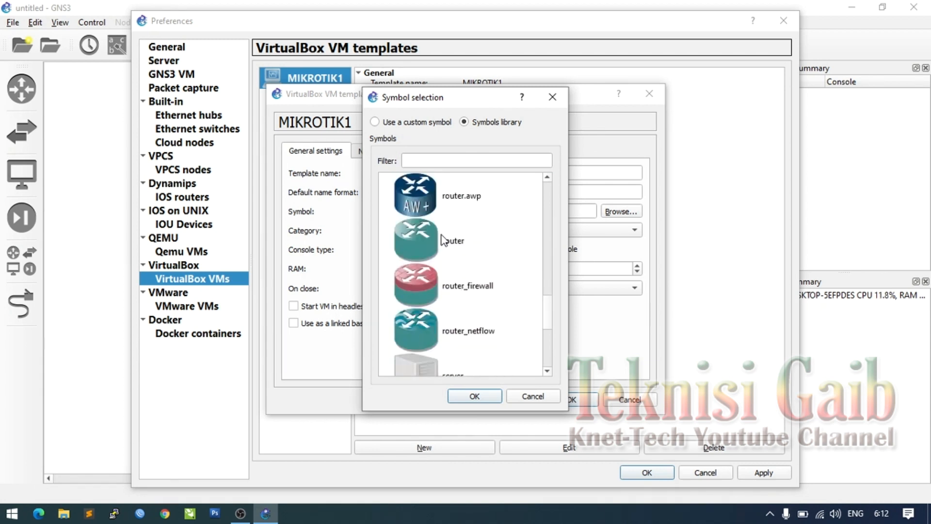
left_click(428, 238)
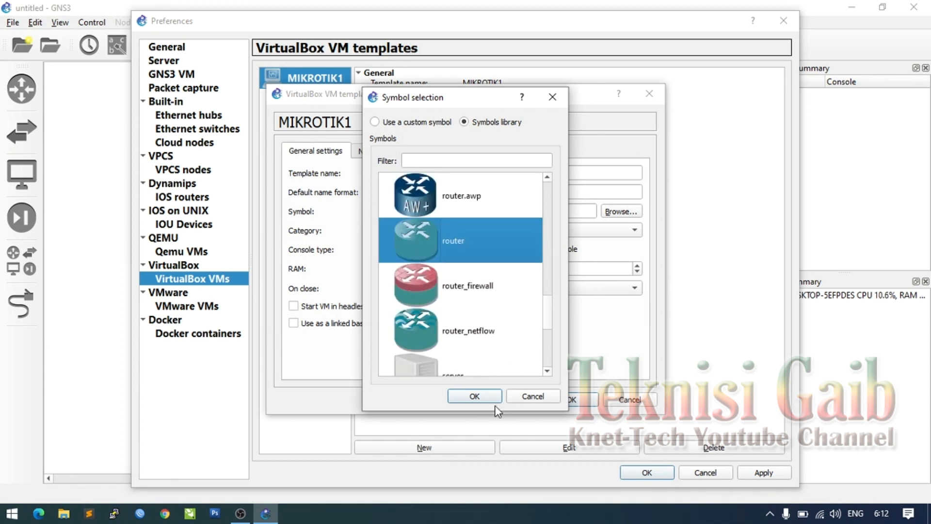
left_click(475, 395)
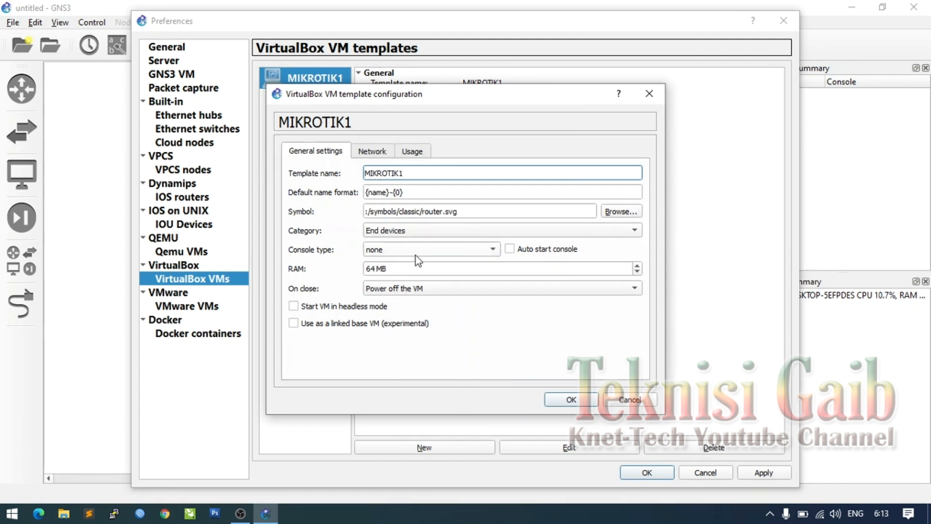
- Set the console type to telnet and save the template configuration
left_click(433, 251)
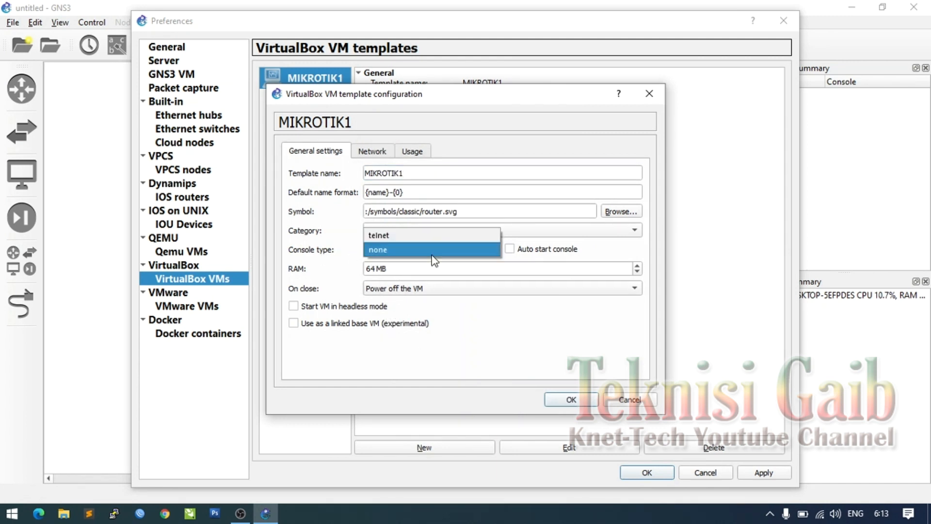
left_click(391, 238)
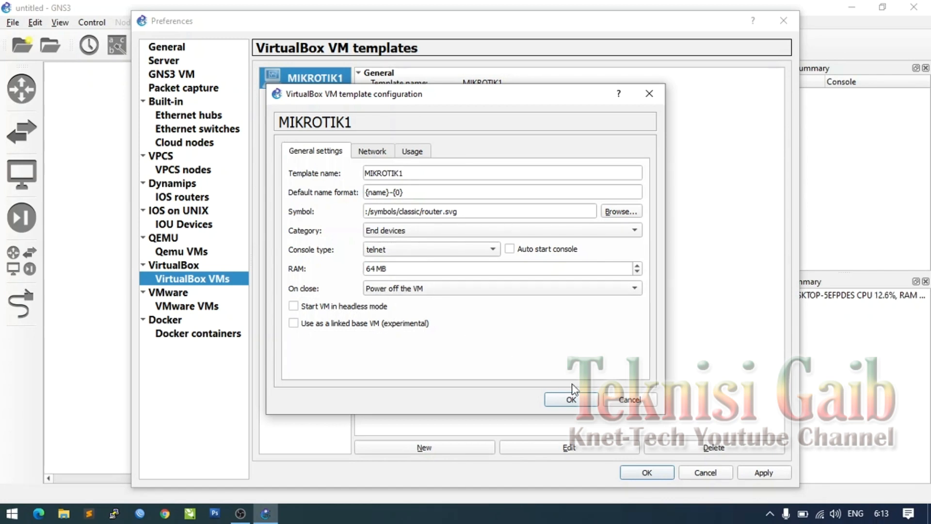
left_click(572, 400)
- Apply the Preferences changes and bring up the full list of device types
left_click(742, 473)
left_click(630, 476)
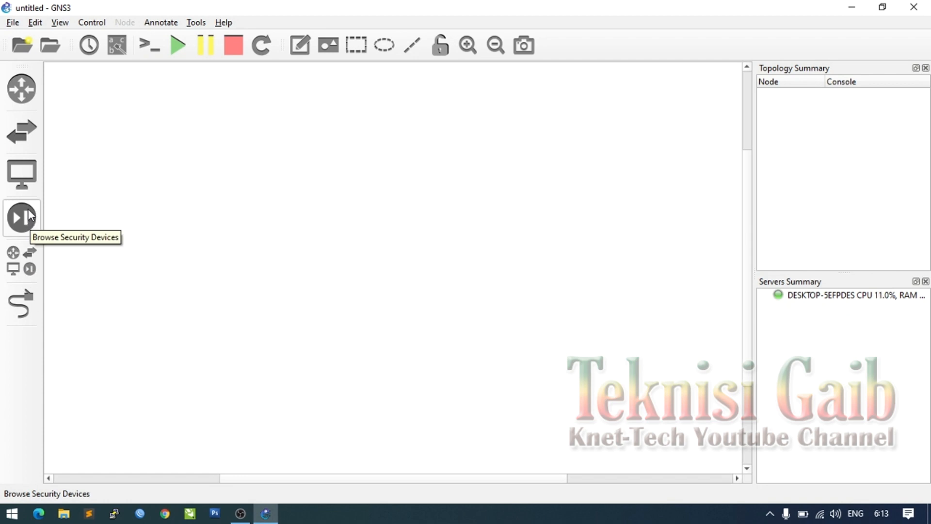
left_click(28, 95)
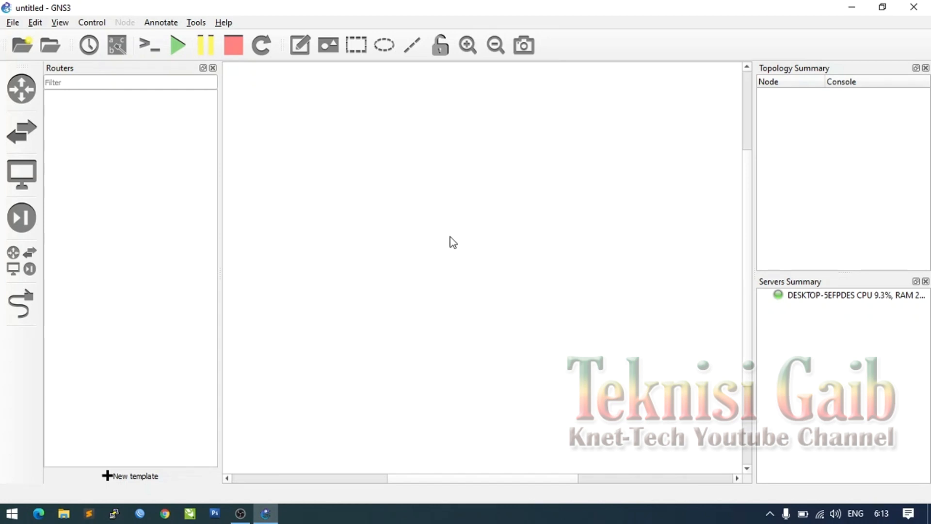
left_click(33, 261)
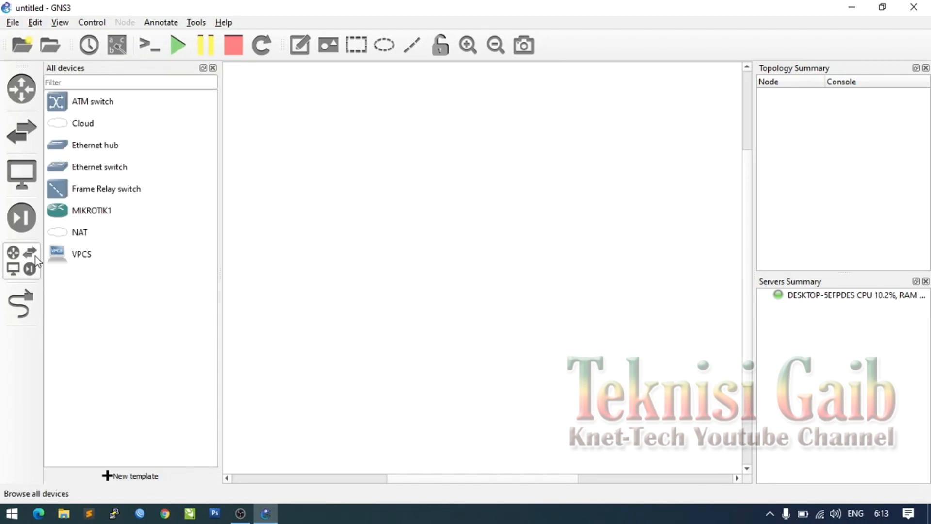
- Place MIKROTIK1 on the right, Cloud upper left, and an Ethernet switch below the cloud
left_click_drag(91, 210, 462, 208)
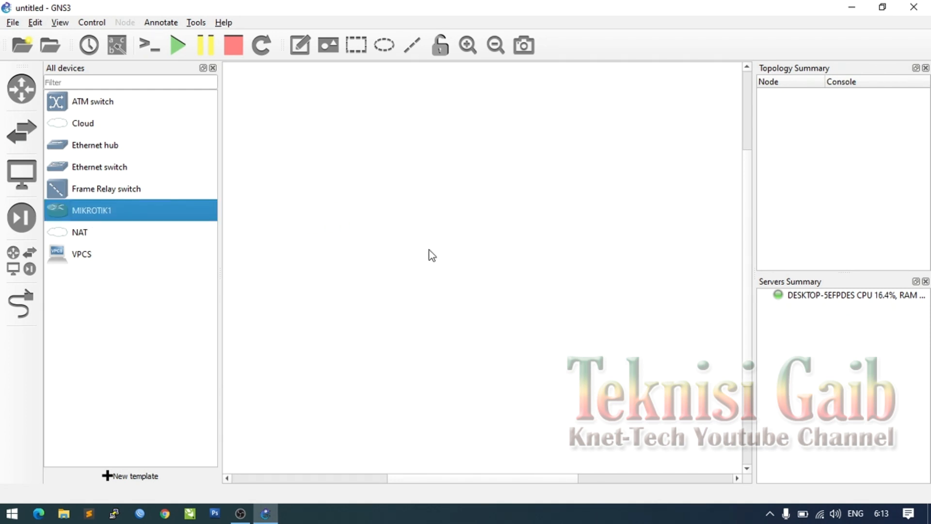
left_click_drag(92, 124, 332, 106)
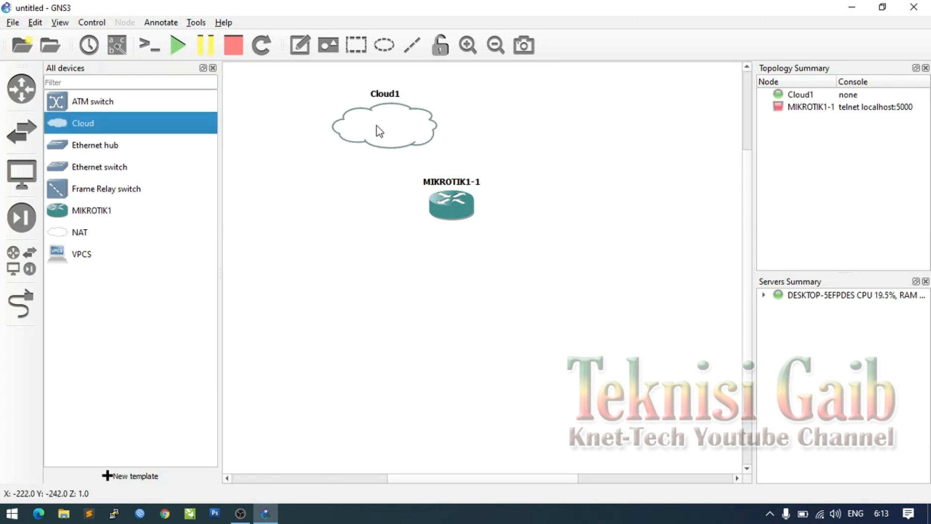
left_click_drag(379, 131, 308, 117)
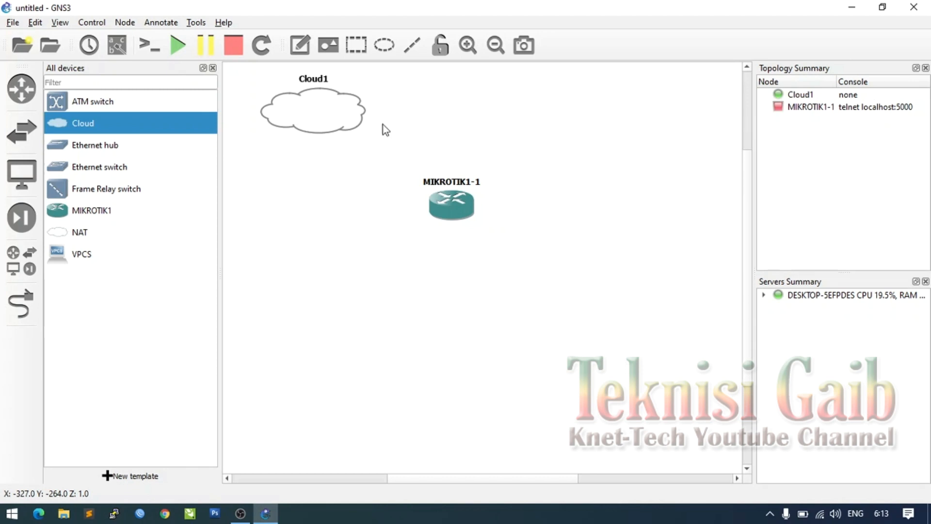
left_click_drag(461, 213, 540, 211)
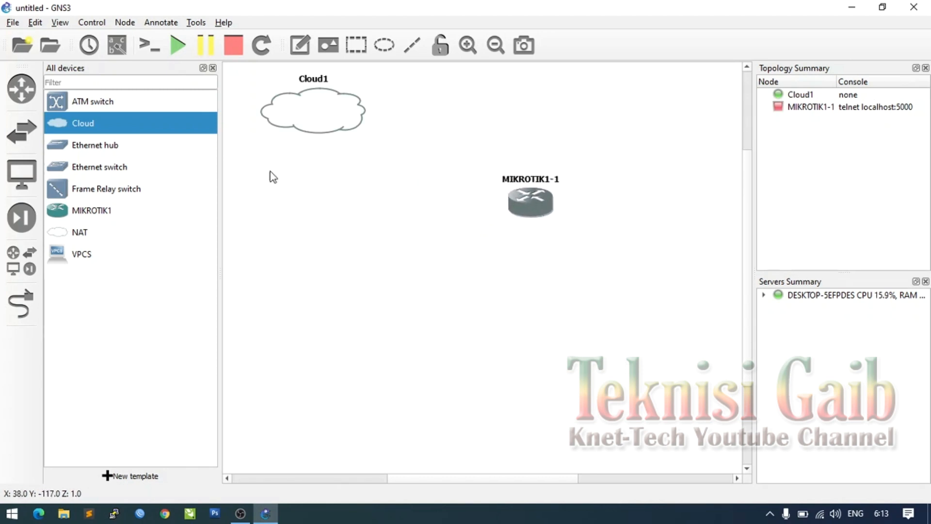
left_click_drag(111, 167, 333, 200)
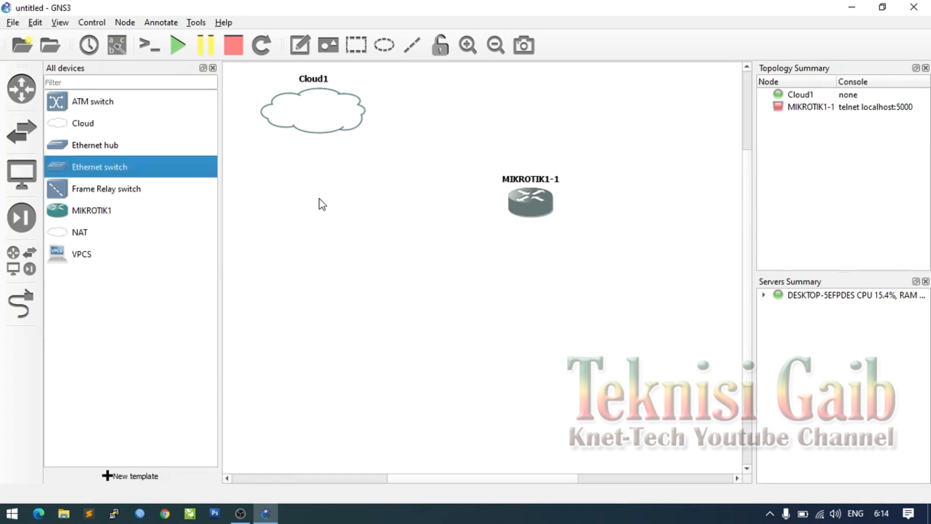
left_click_drag(368, 204, 366, 190)
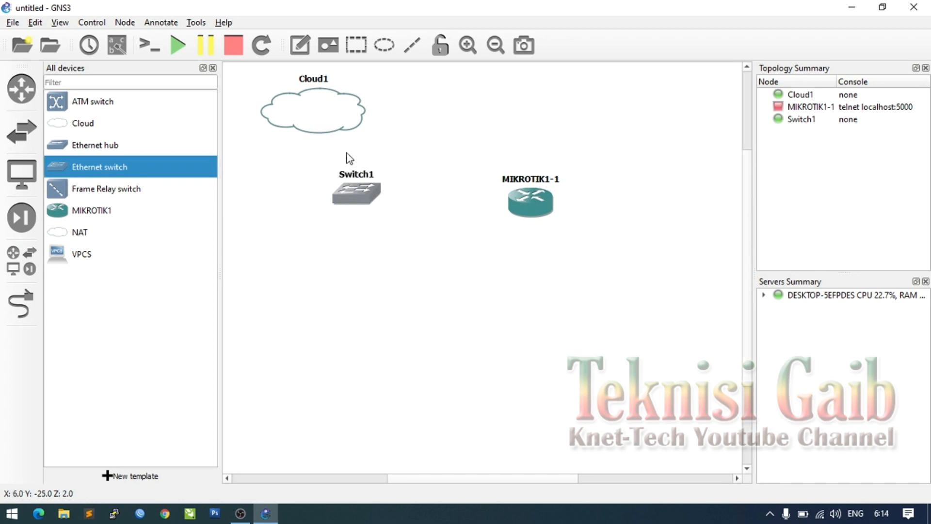
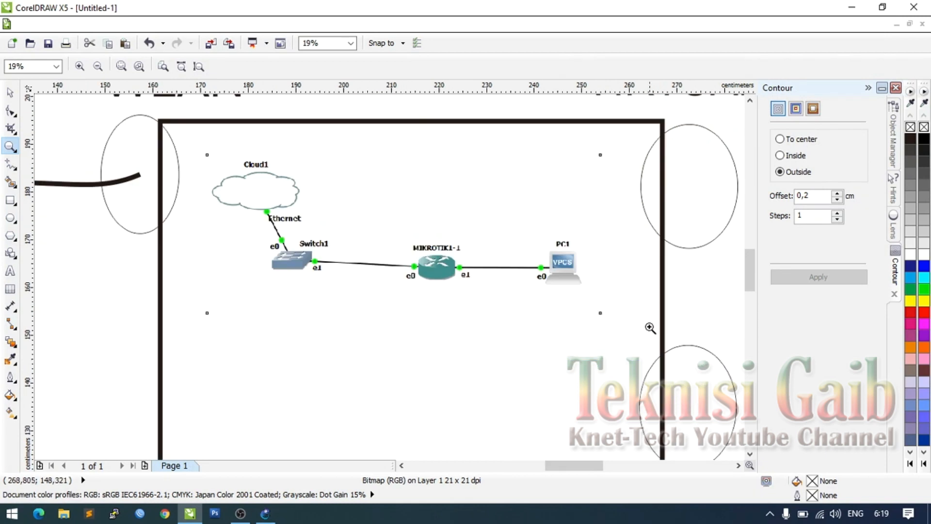
- Scale the GNS3 topology picture to about 386% and shift it slightly left
left_click(751, 101)
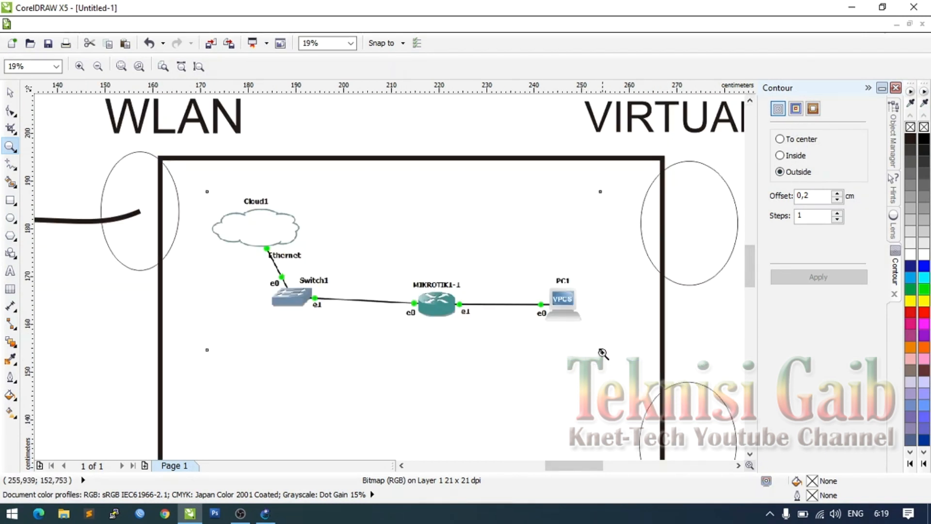
left_click(11, 96)
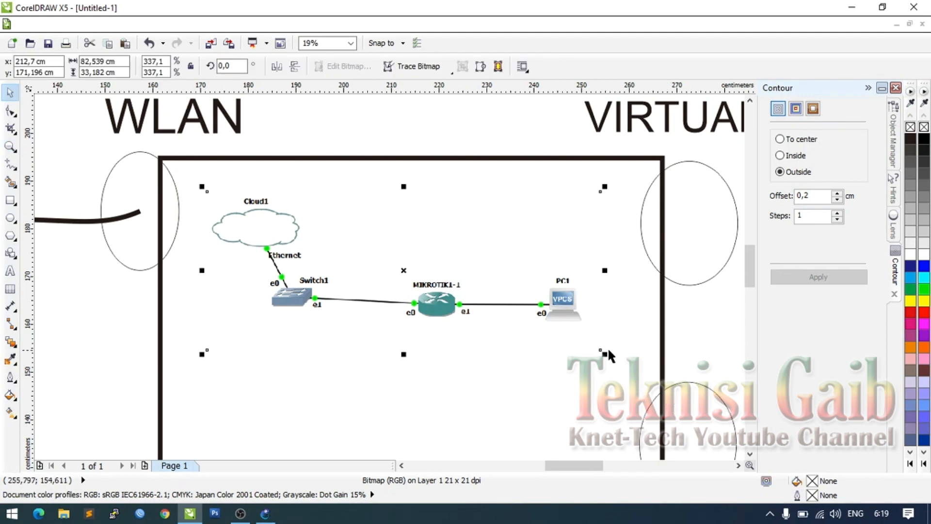
left_click_drag(604, 353, 658, 374)
left_click_drag(605, 328, 582, 329)
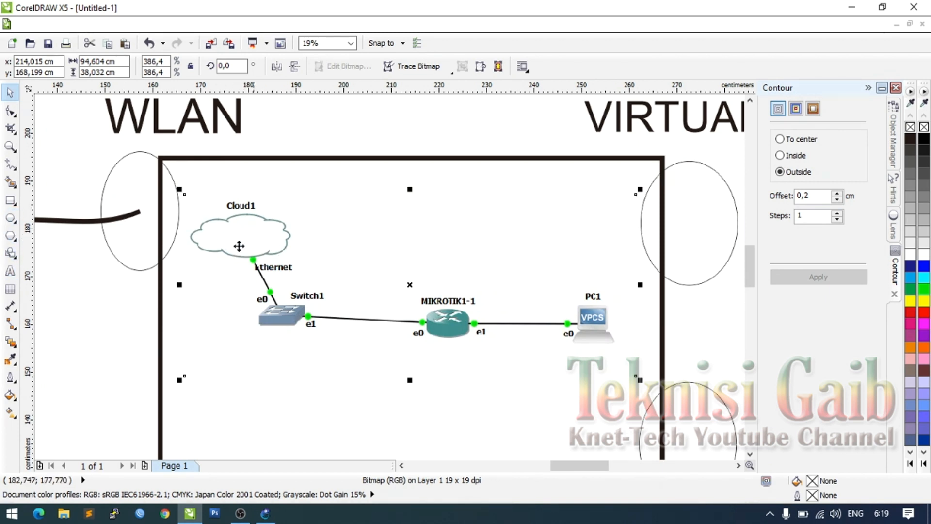
- Make new lines default to a blue outline 10,0 mm wide
left_click(10, 164)
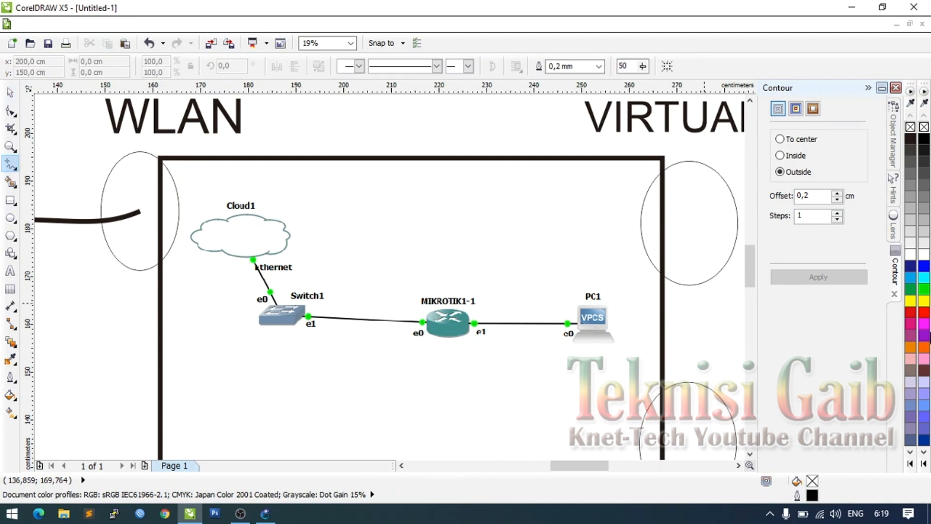
right_click(924, 266)
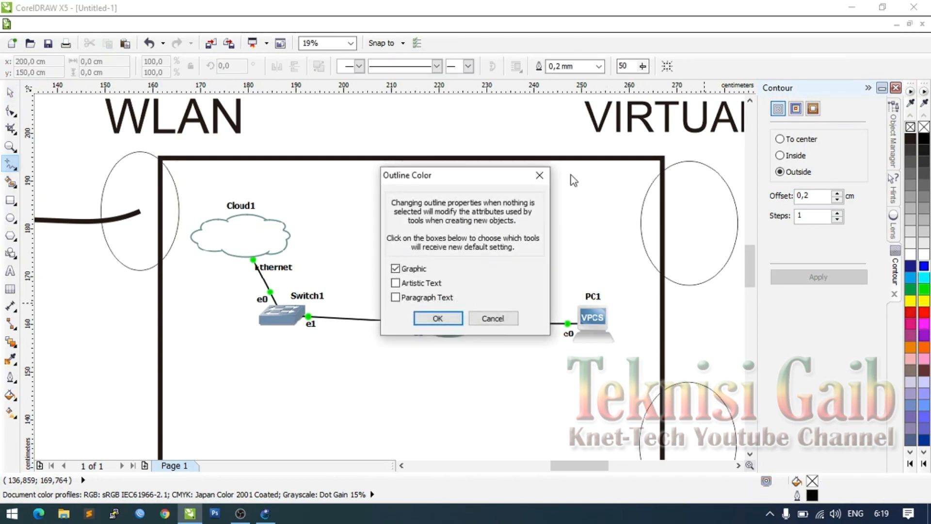
left_click(438, 318)
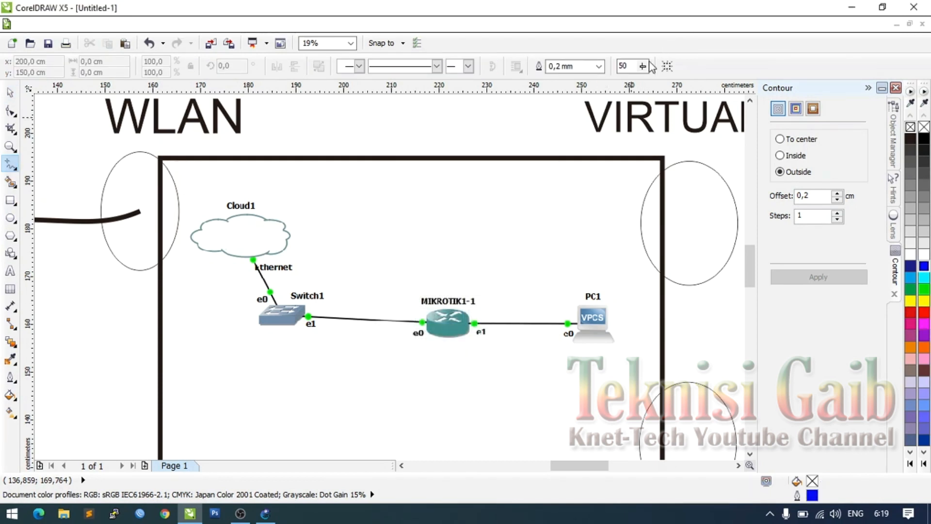
left_click(601, 66)
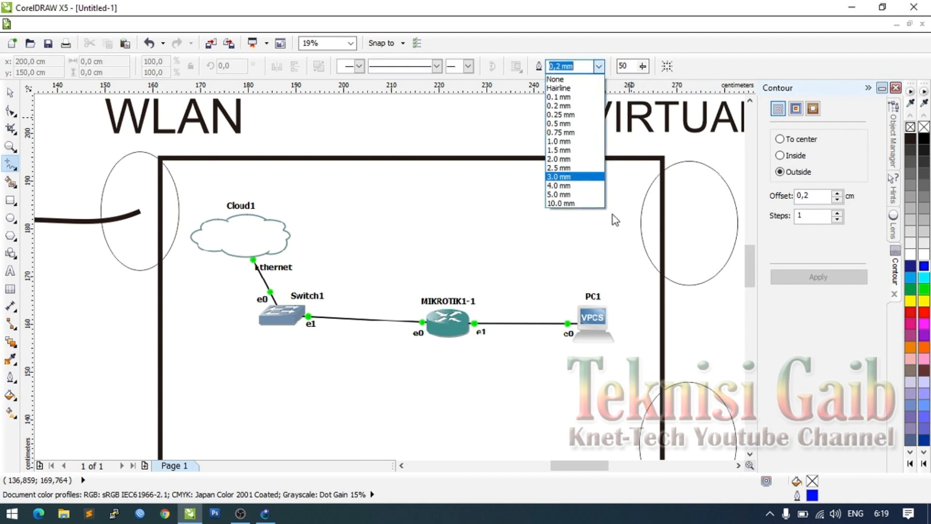
left_click(575, 206)
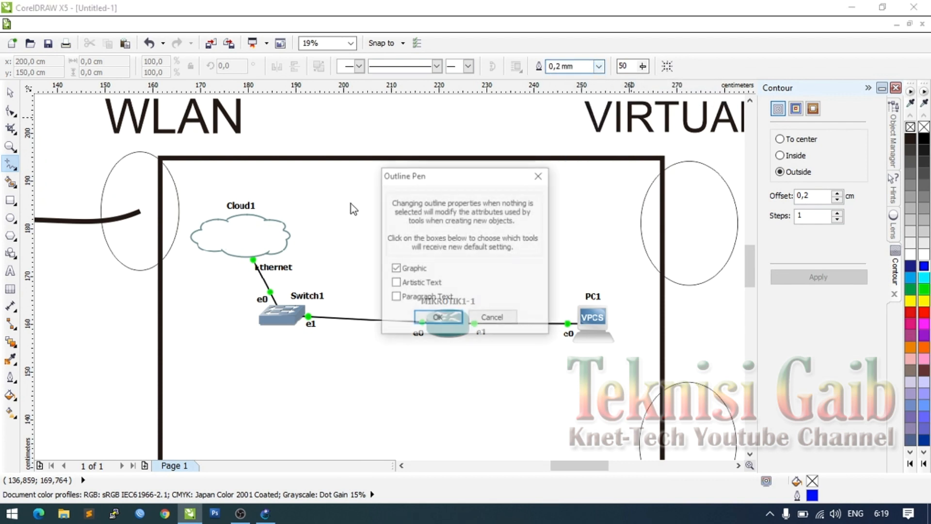
left_click(443, 319)
- Draw a thick blue line from the left WLAN ellipse to Cloud1, then return to GNS3
left_click_drag(169, 199, 242, 236)
right_click(923, 268)
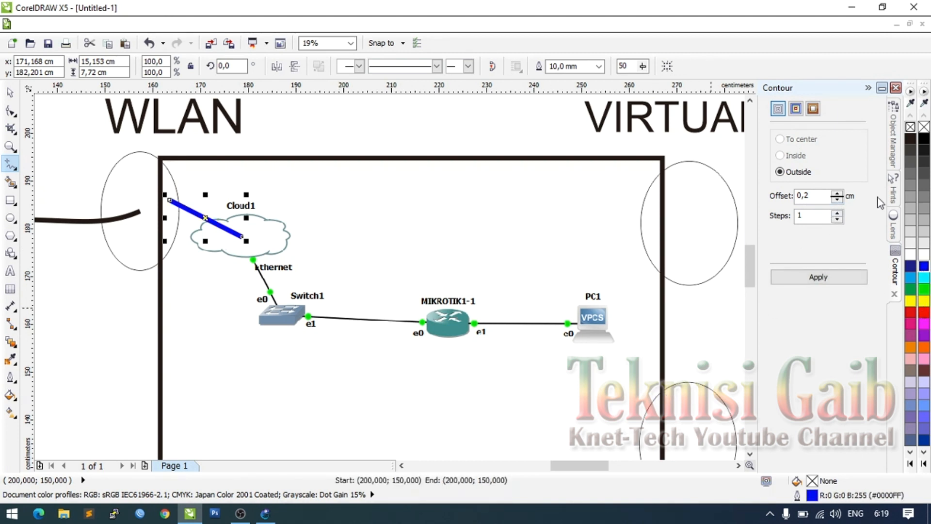
left_click_drag(750, 263, 749, 265)
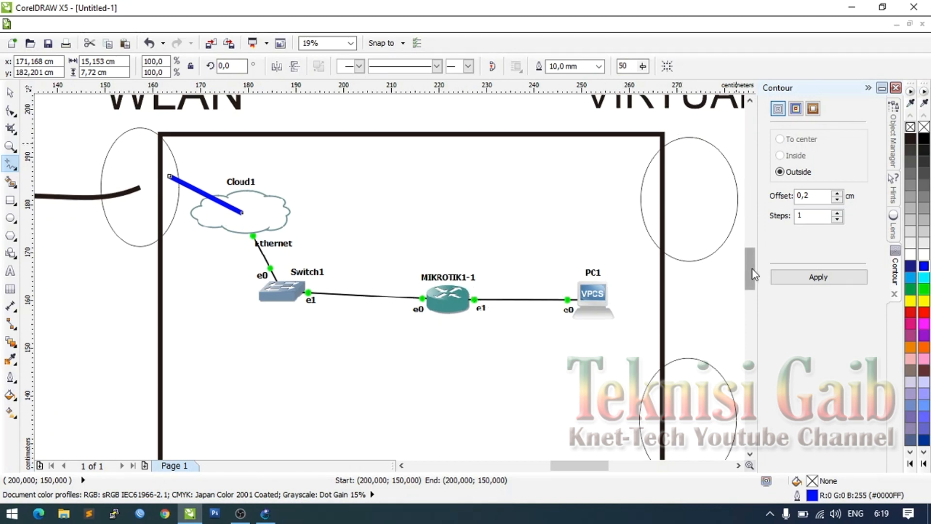
scroll(752, 268, "up", 1)
left_click_drag(604, 466, 612, 466)
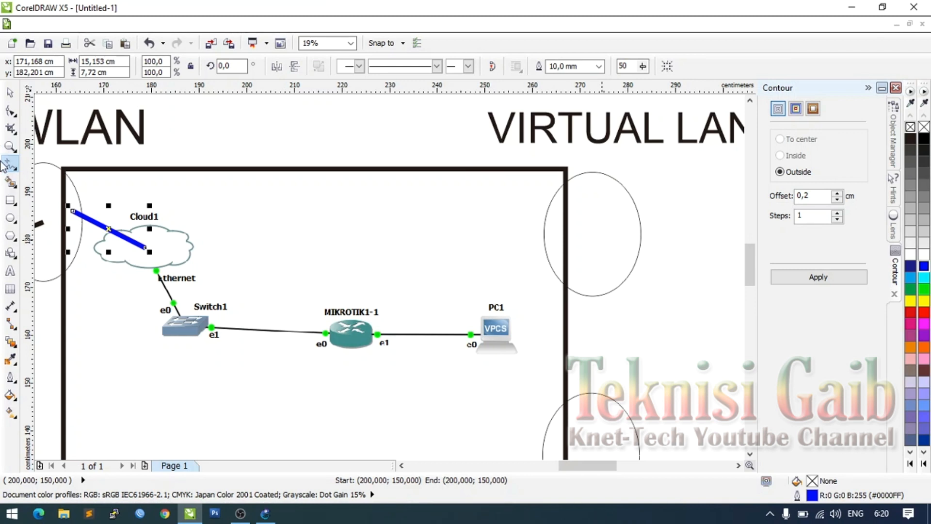
left_click(403, 465)
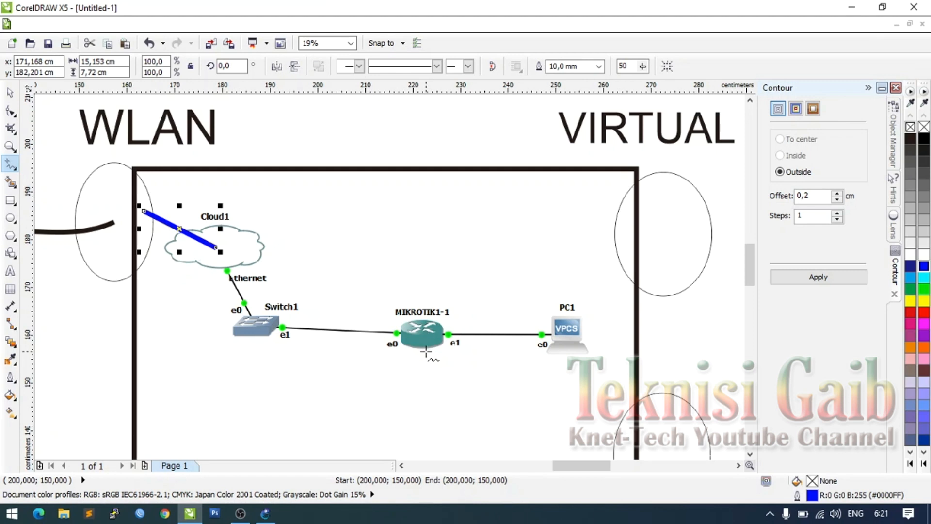
left_click(265, 513)
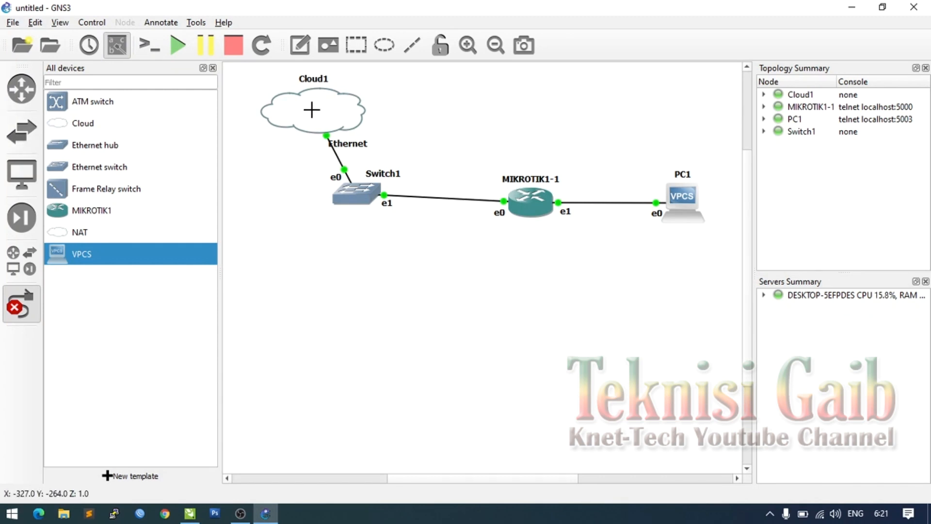
left_click(21, 304)
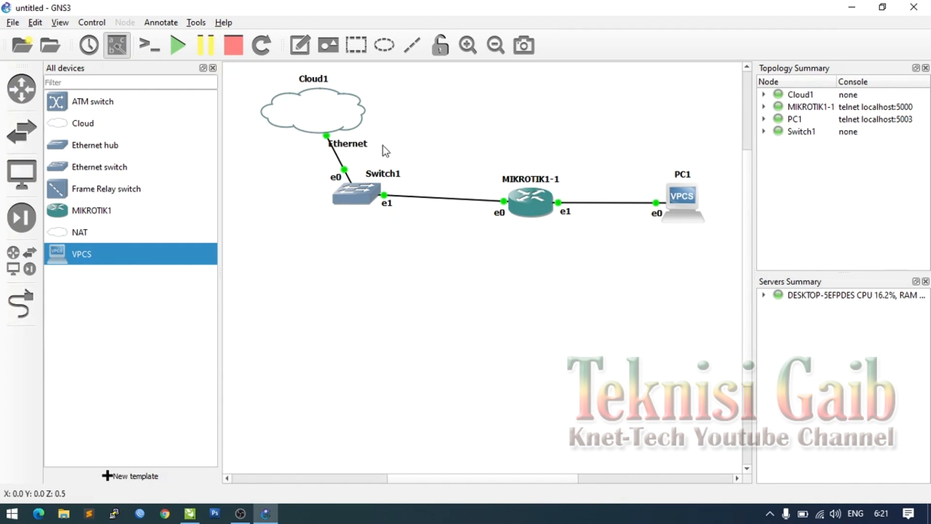
right_click(324, 112)
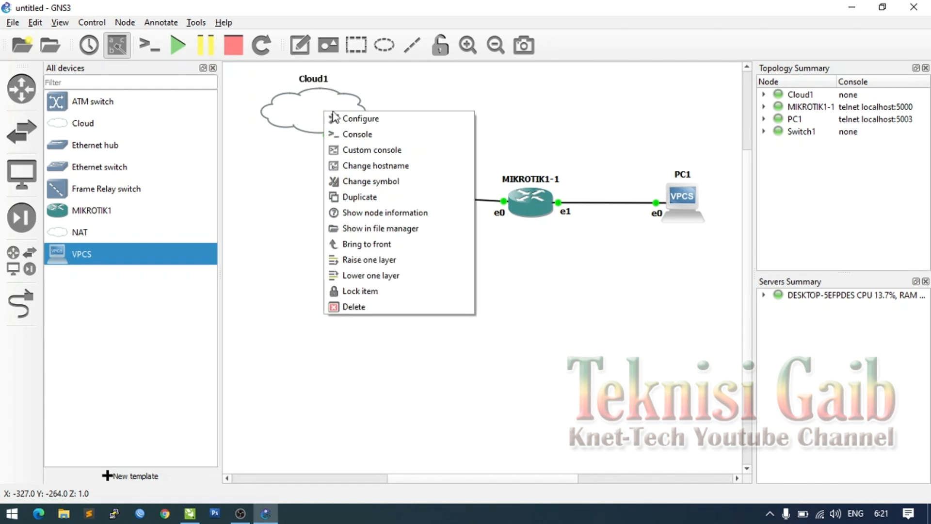
left_click(351, 121)
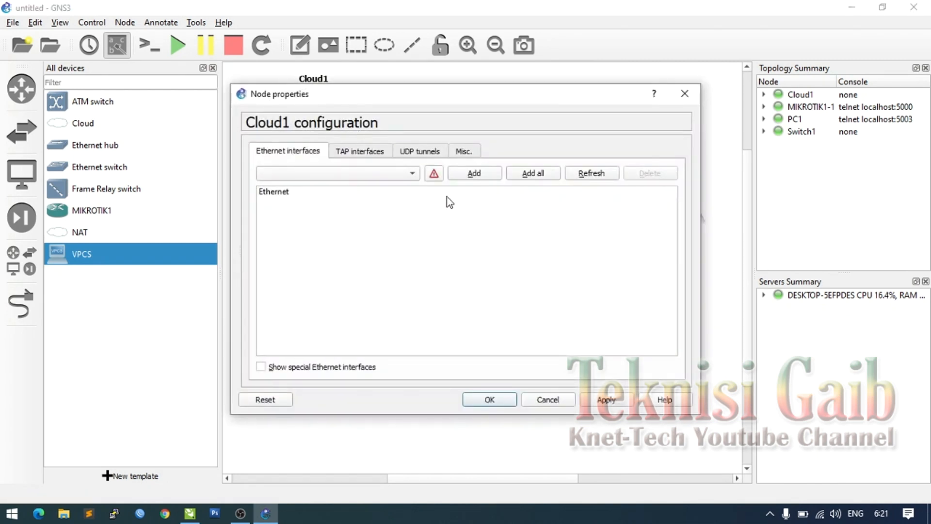
left_click(316, 370)
left_click(392, 183)
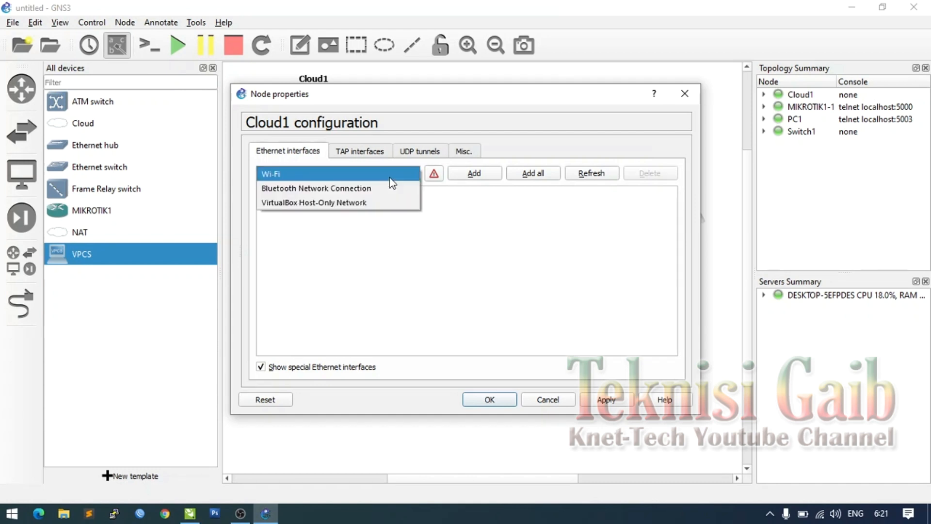
left_click(390, 176)
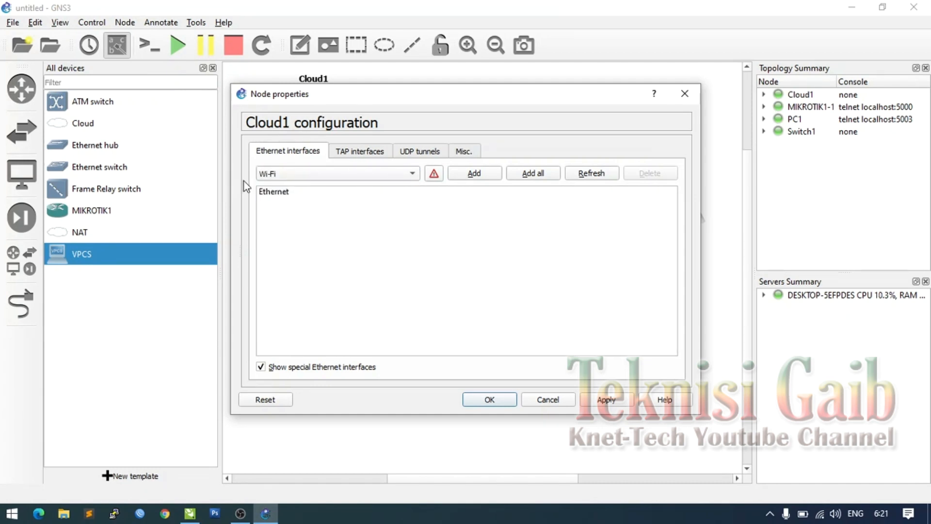
left_click(298, 176)
left_click(298, 176)
left_click(475, 173)
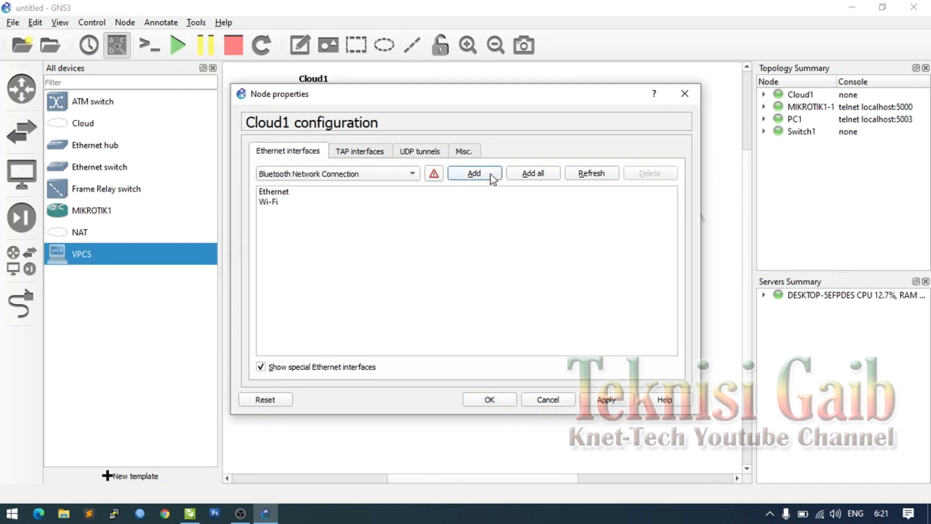
left_click(280, 192)
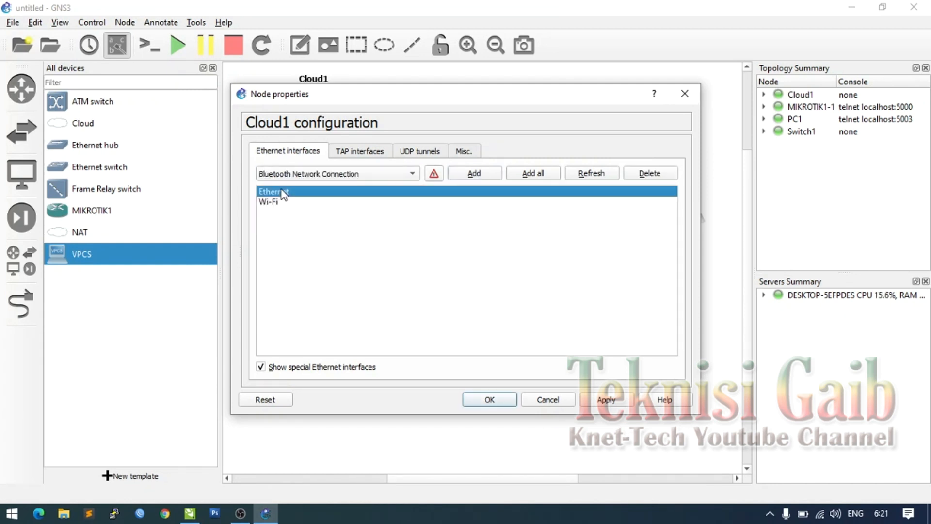
left_click(644, 174)
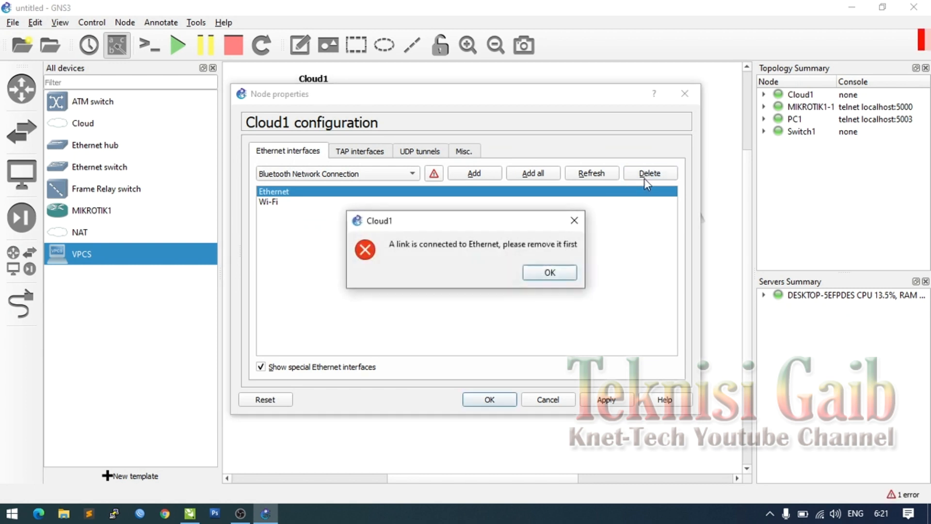
left_click(554, 269)
left_click(275, 202)
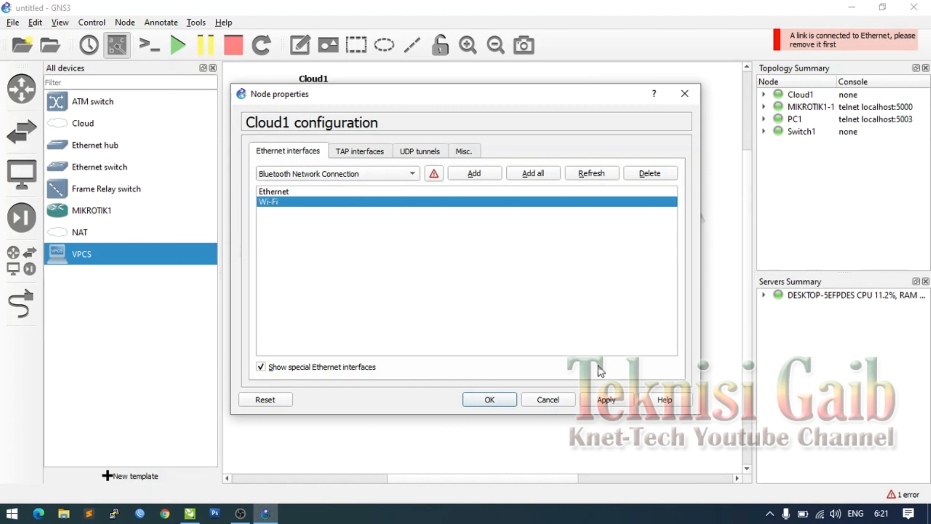
left_click(609, 400)
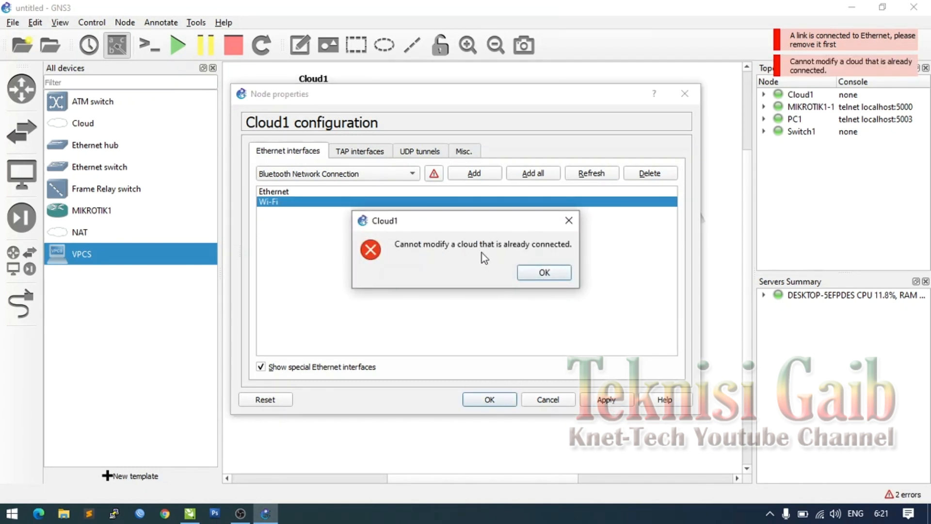
left_click(544, 273)
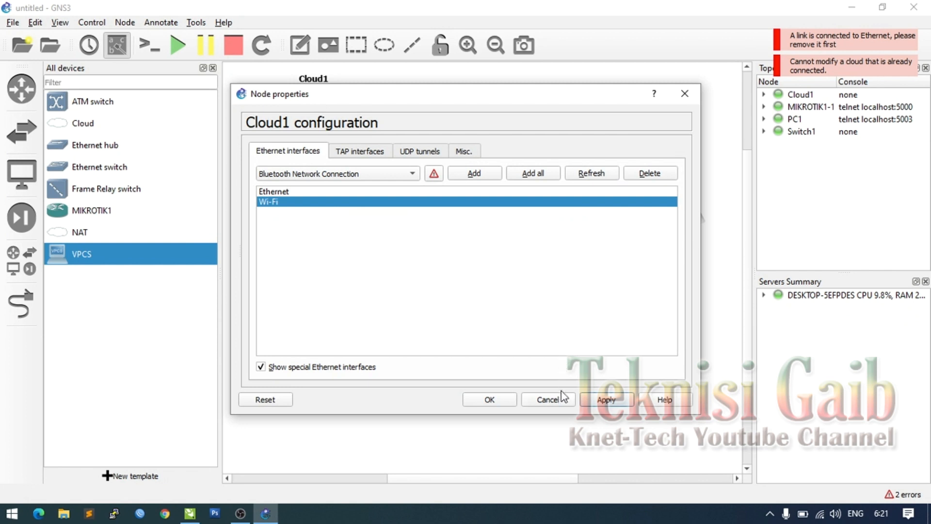
left_click(548, 400)
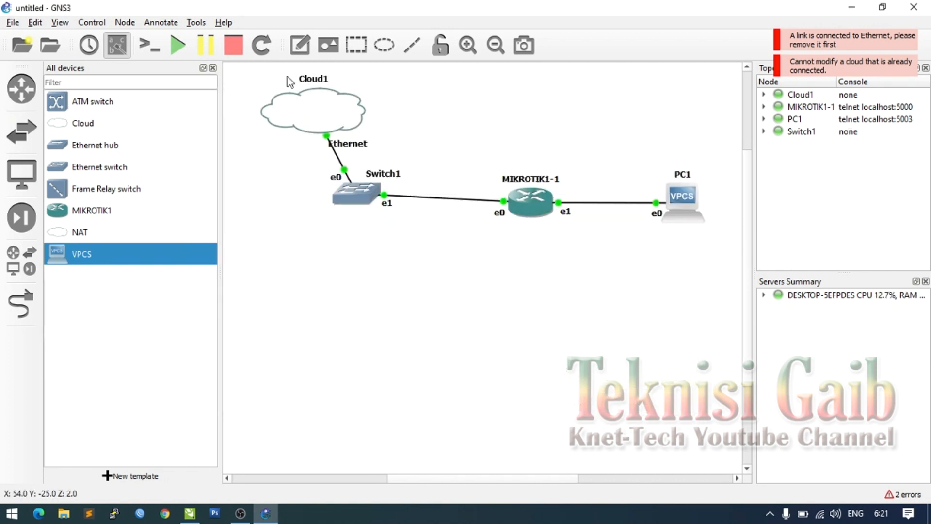
- Stop all devices and remove Ethernet from Cloud1's host interfaces
left_click(233, 46)
left_click(473, 272)
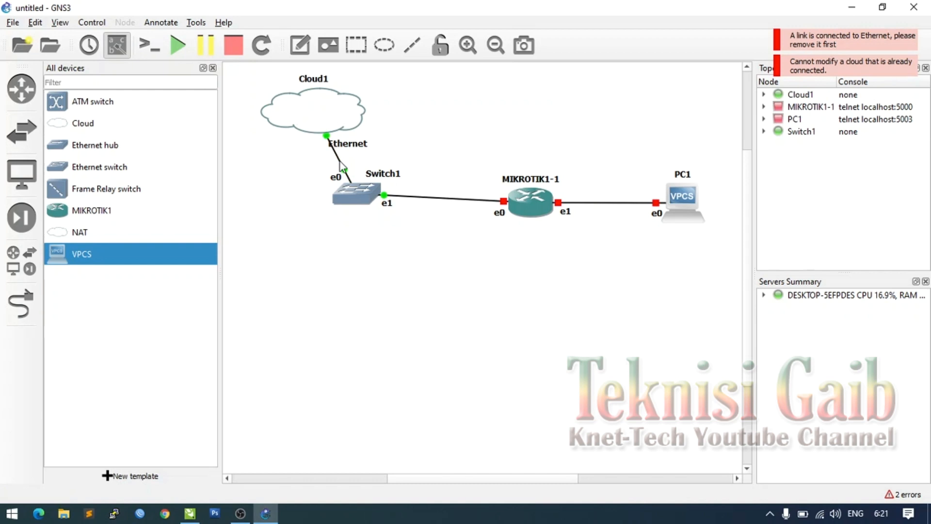
right_click(328, 119)
left_click(345, 117)
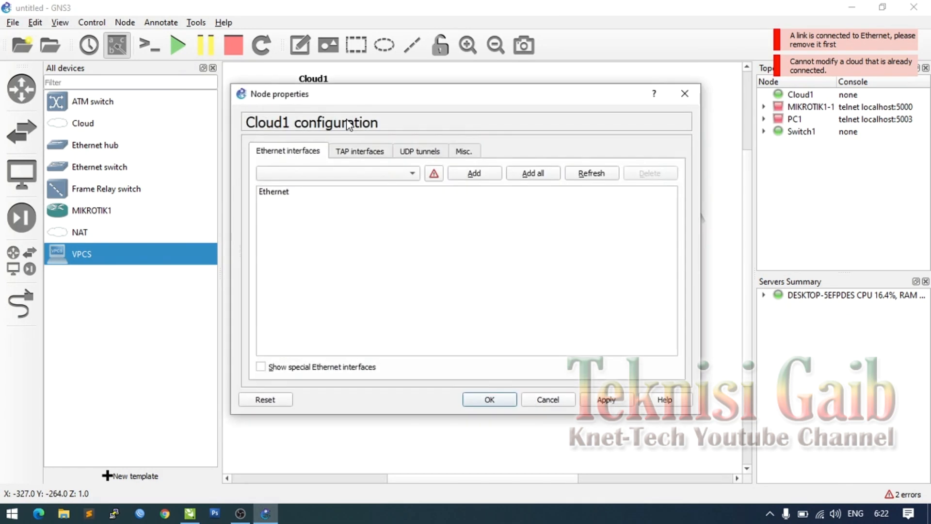
left_click(267, 192)
left_click(649, 174)
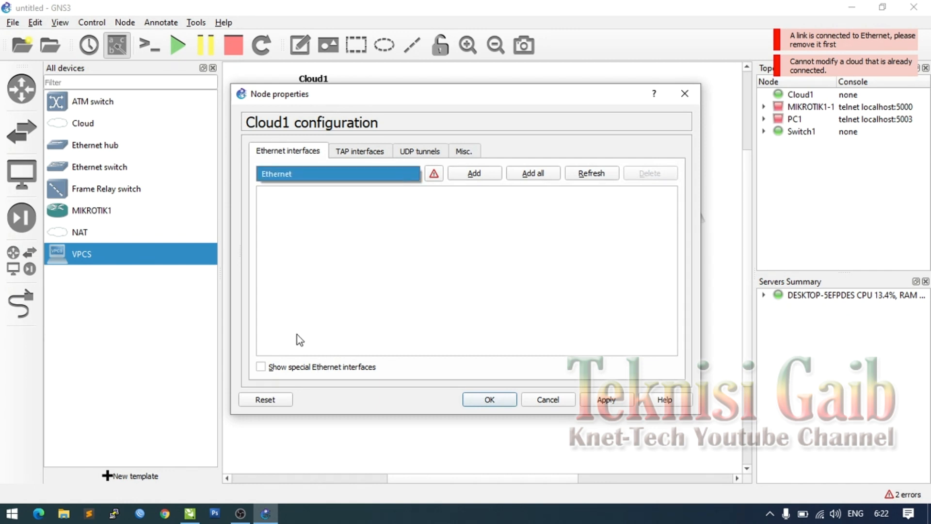
- Add Wi-Fi as Cloud1's host interface, showing special interfaces, and save the node configuration
left_click(287, 368)
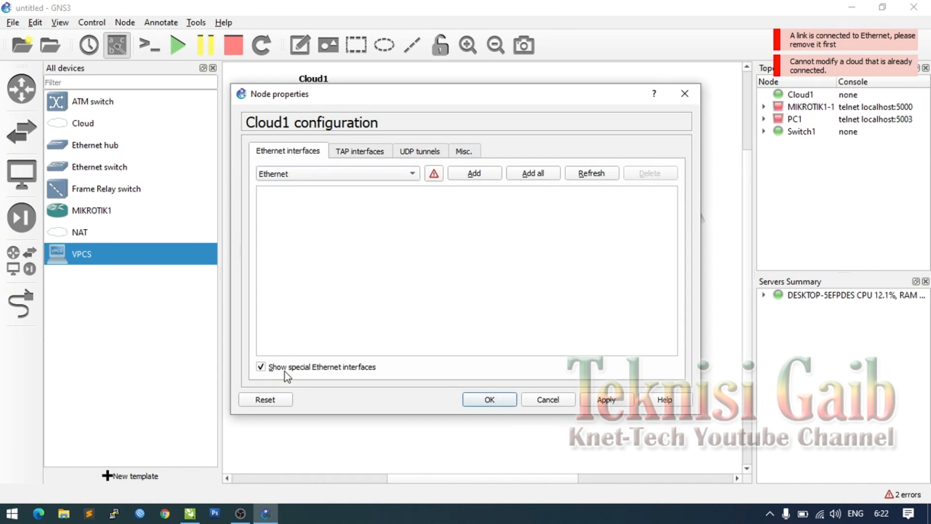
left_click(388, 172)
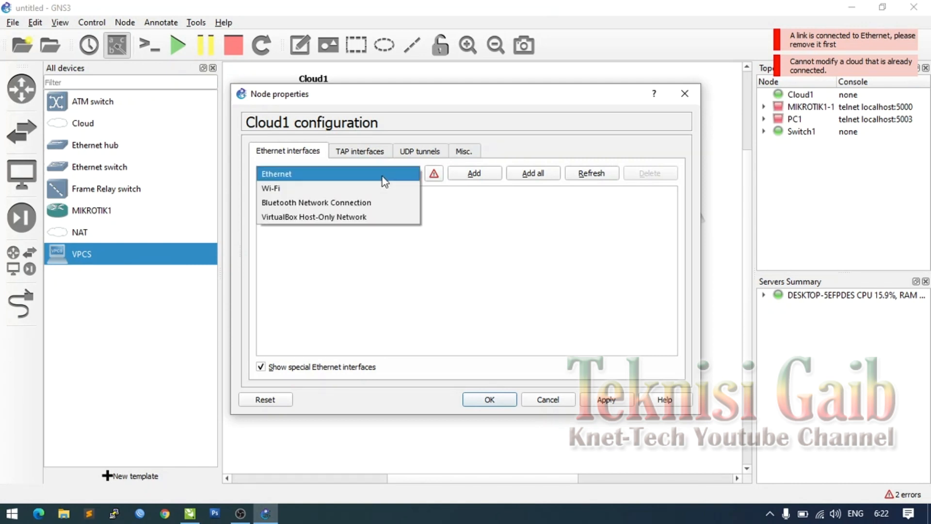
left_click(343, 189)
left_click(479, 177)
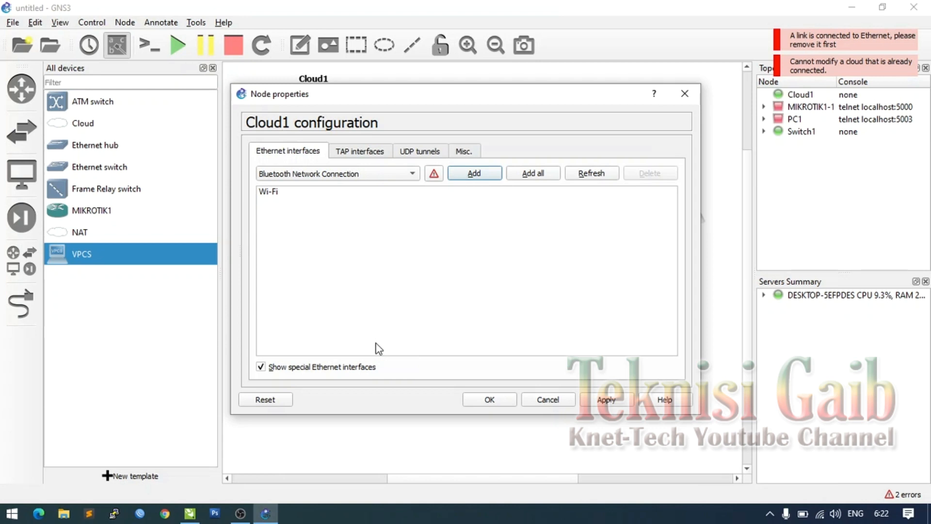
left_click(393, 178)
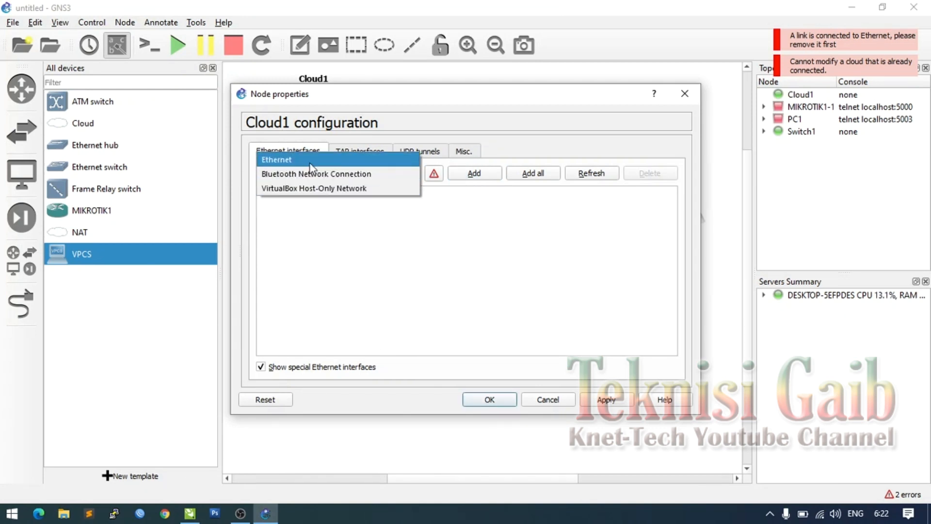
left_click(320, 174)
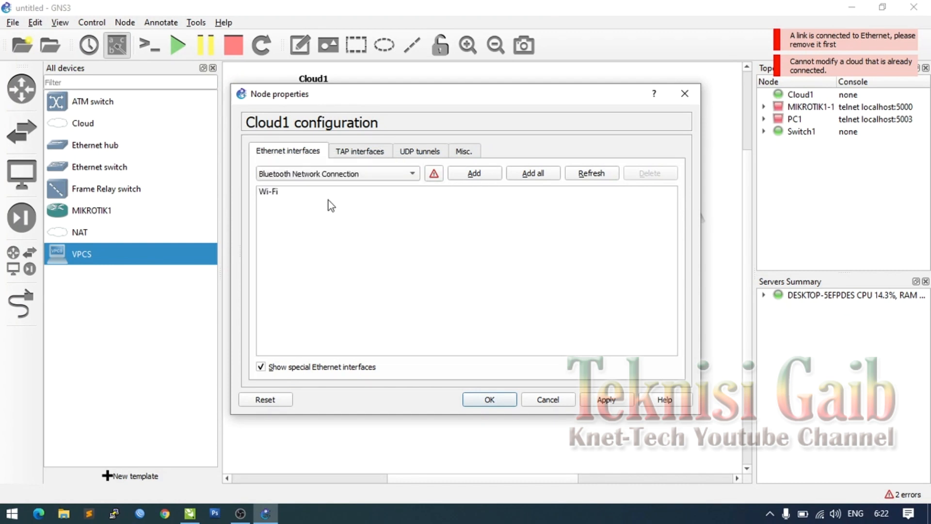
left_click(589, 407)
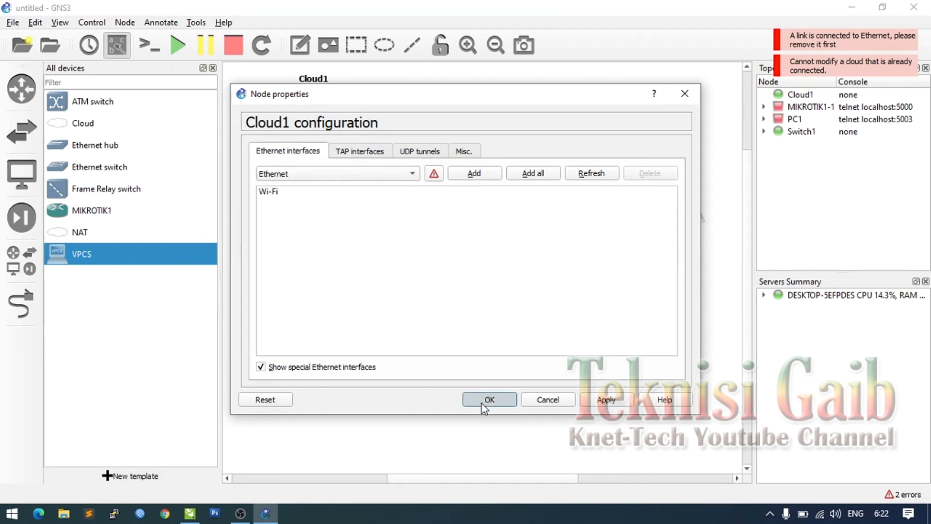
left_click(482, 404)
left_click(20, 303)
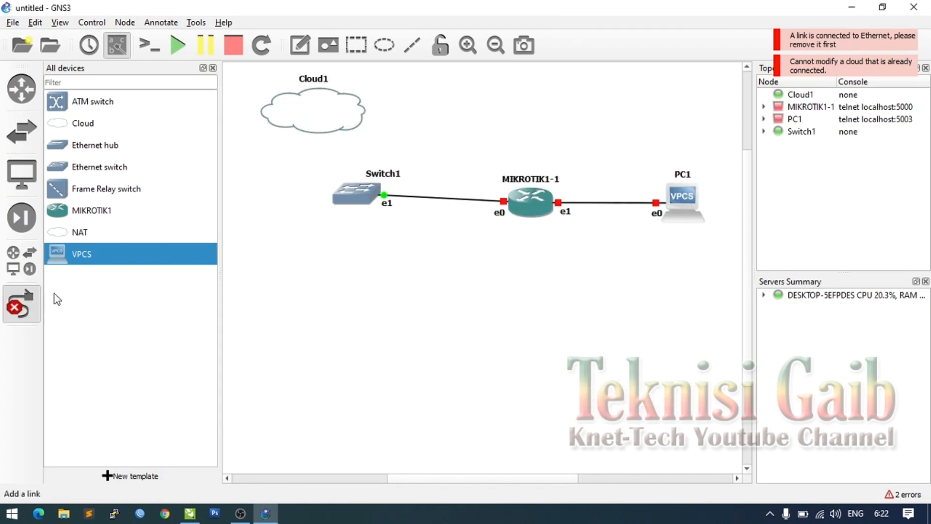
- Link Cloud1's Wi-Fi interface to Switch1's Ethernet0 port
left_click(333, 117)
left_click(368, 127)
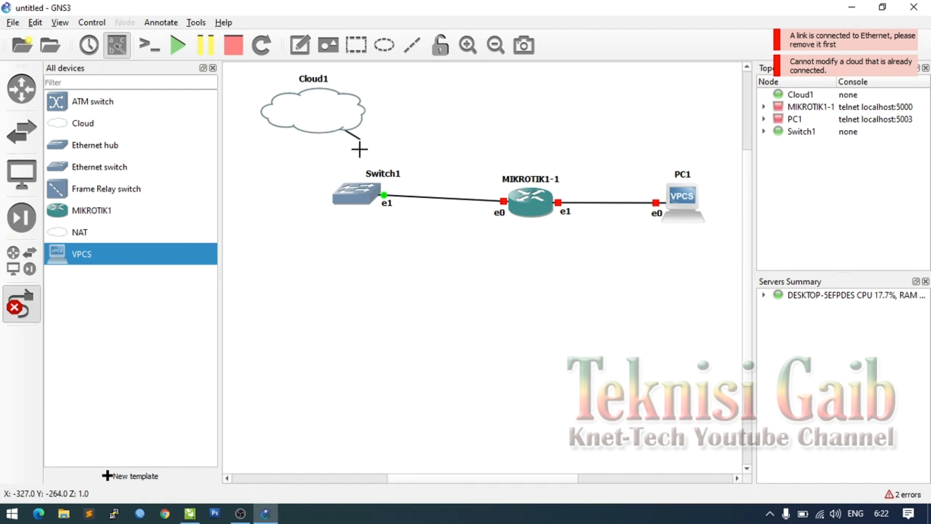
left_click(358, 191)
left_click(391, 201)
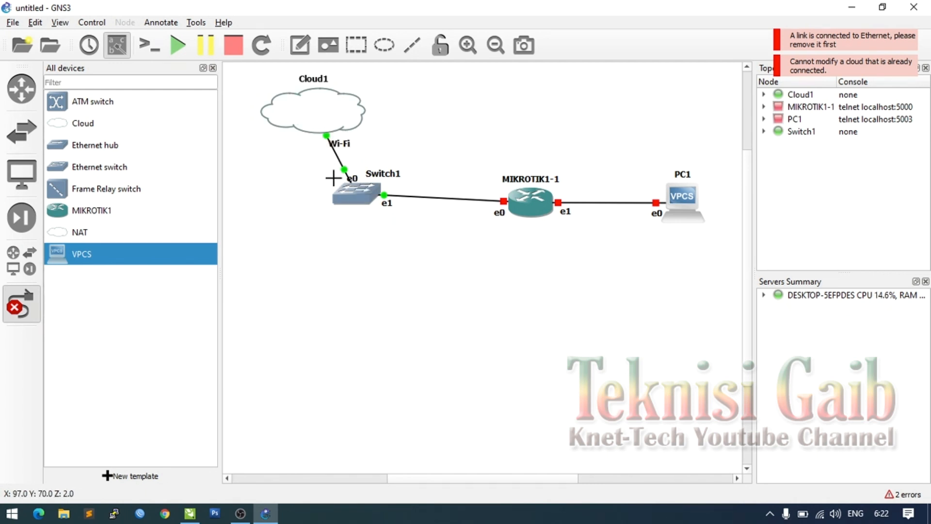
- Start all devices in the topology, confirming the prompt
left_click(188, 49)
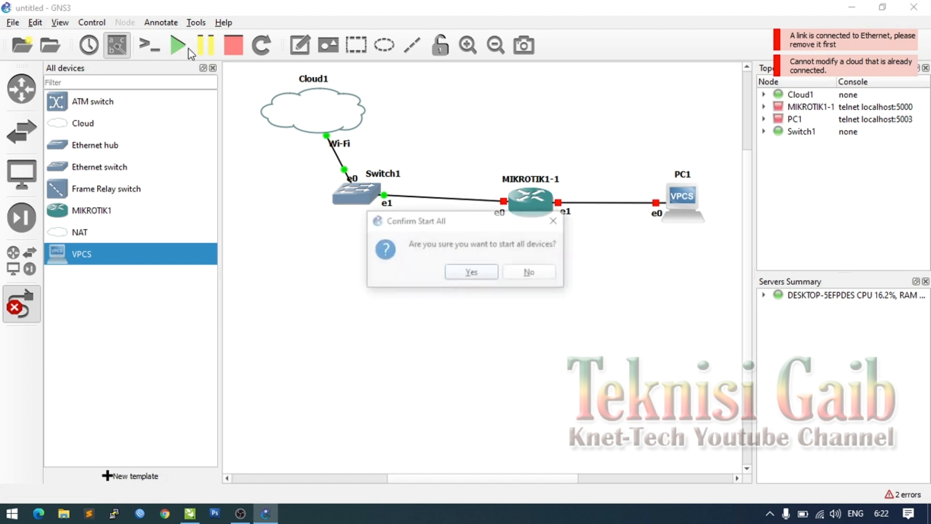
left_click(468, 269)
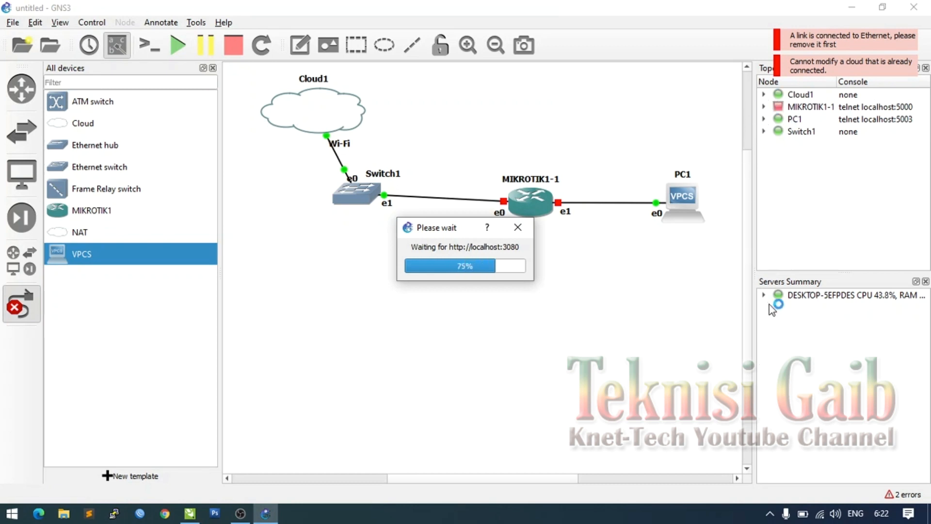
right_click(822, 515)
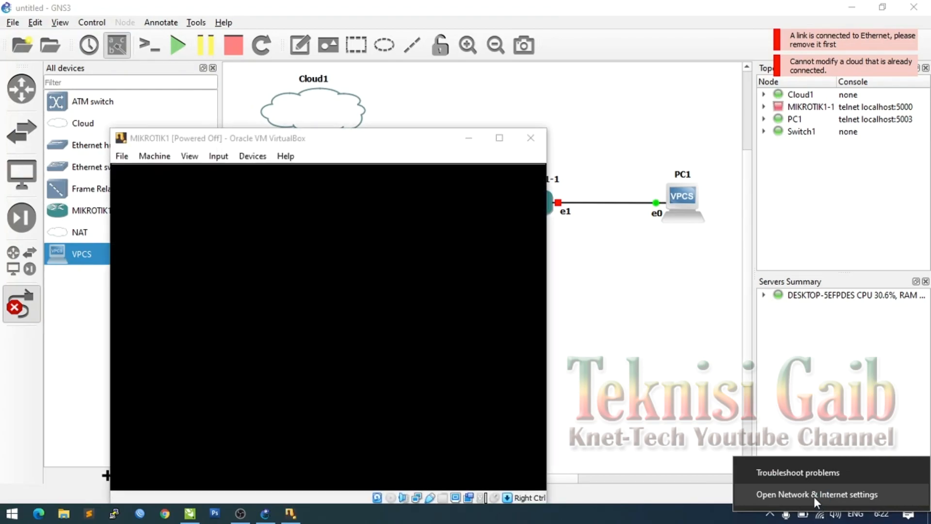
- Open the Wi-Fi adapter's properties from the Network Connections list
left_click(814, 497)
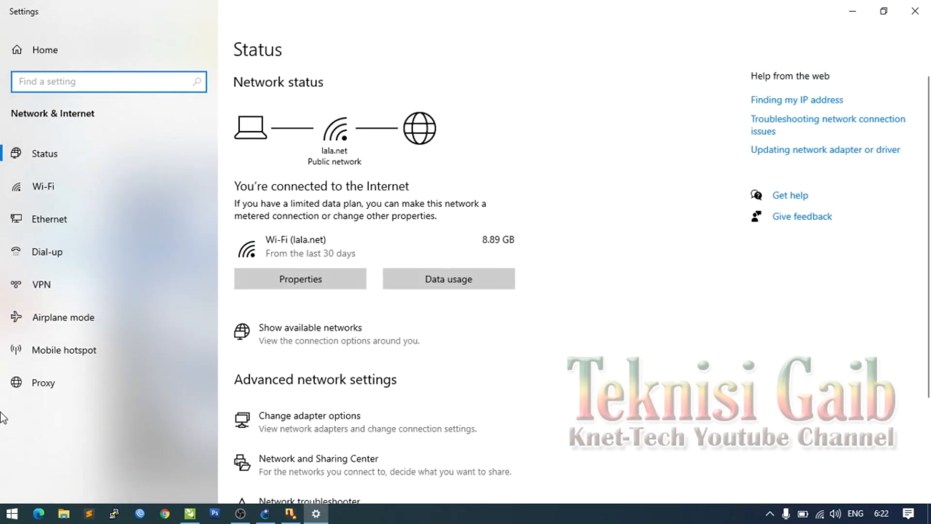
left_click(65, 236)
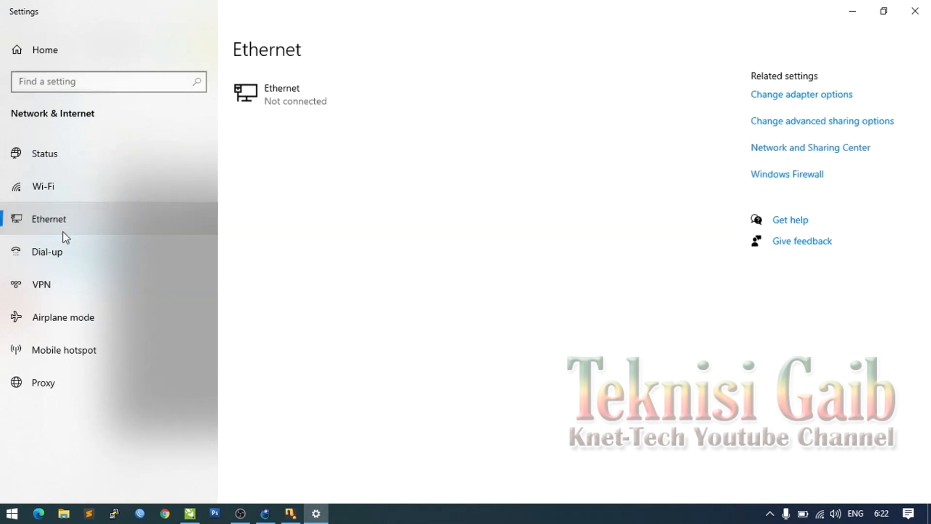
left_click(815, 102)
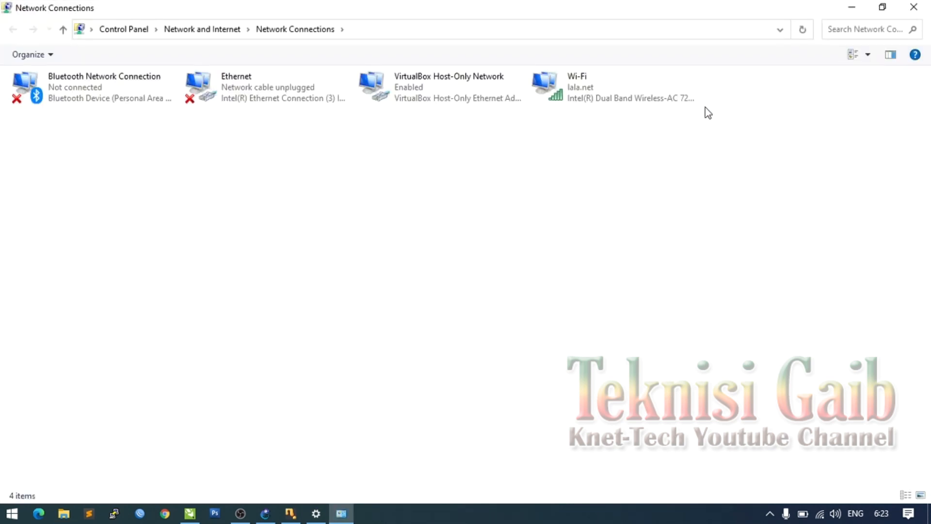
right_click(581, 89)
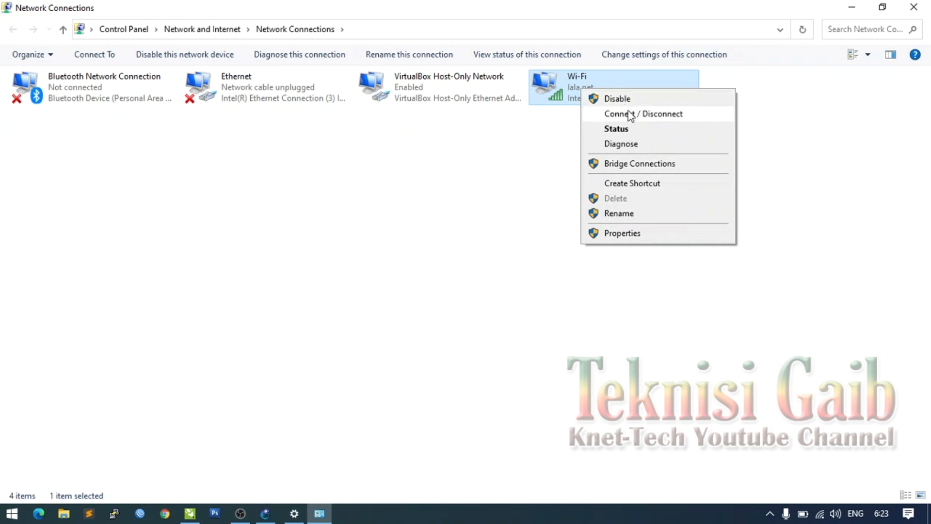
left_click(626, 234)
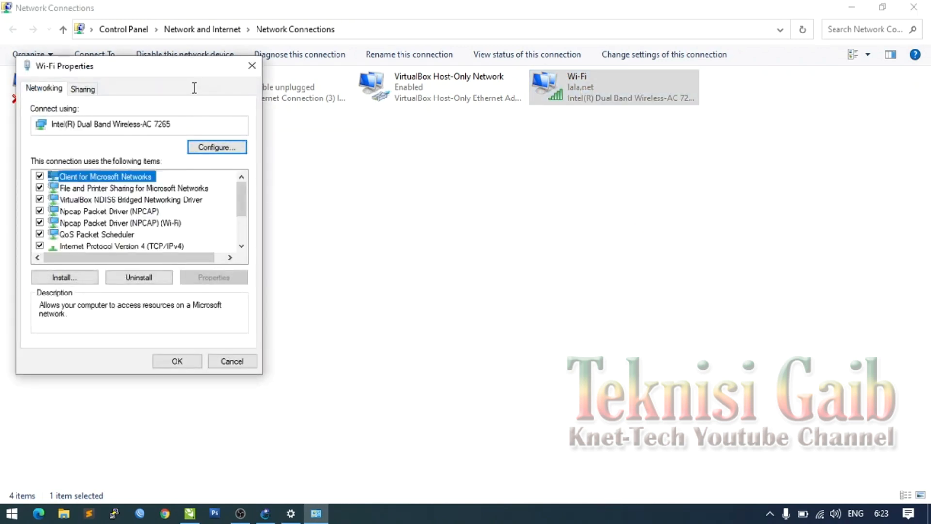
- Allow sharing Wi-Fi's internet with VirtualBox Host-Only Network, confirm, and return to GNS3
left_click_drag(191, 66, 276, 49)
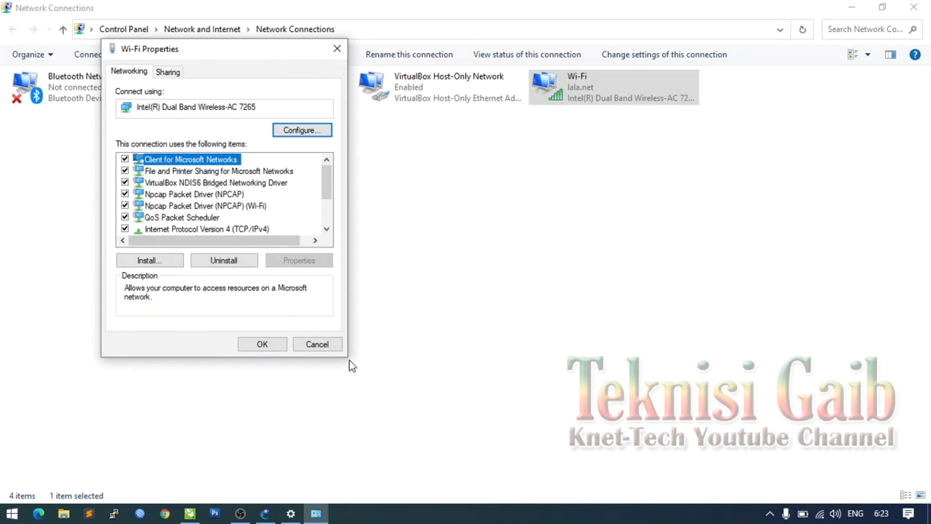
left_click(177, 74)
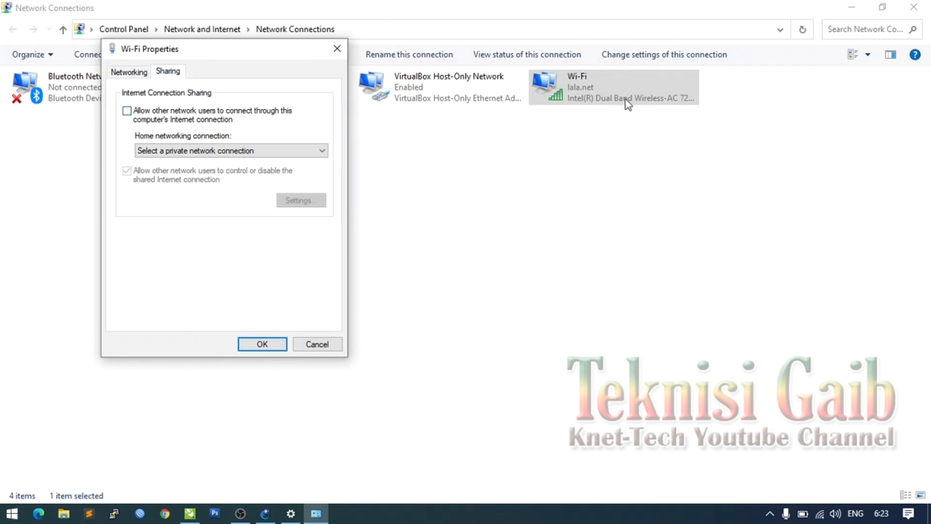
left_click(130, 113)
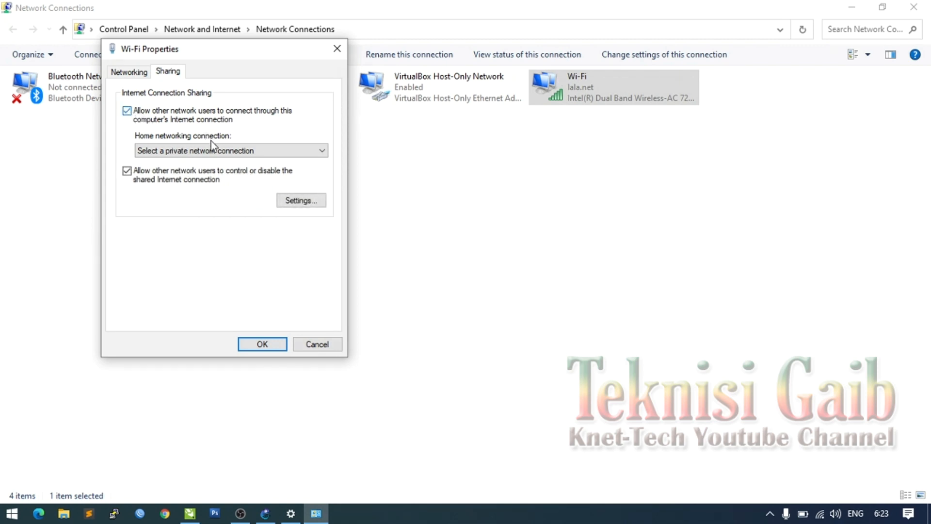
left_click(193, 153)
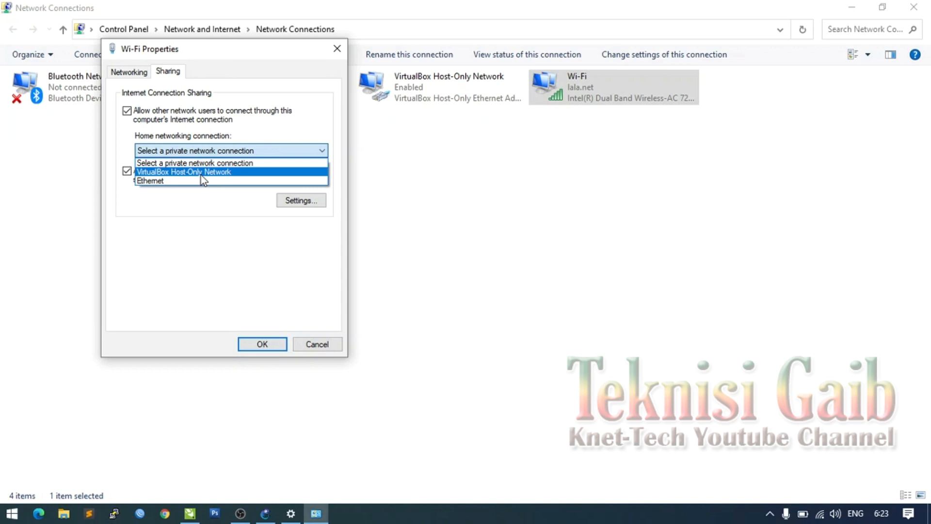
left_click(201, 173)
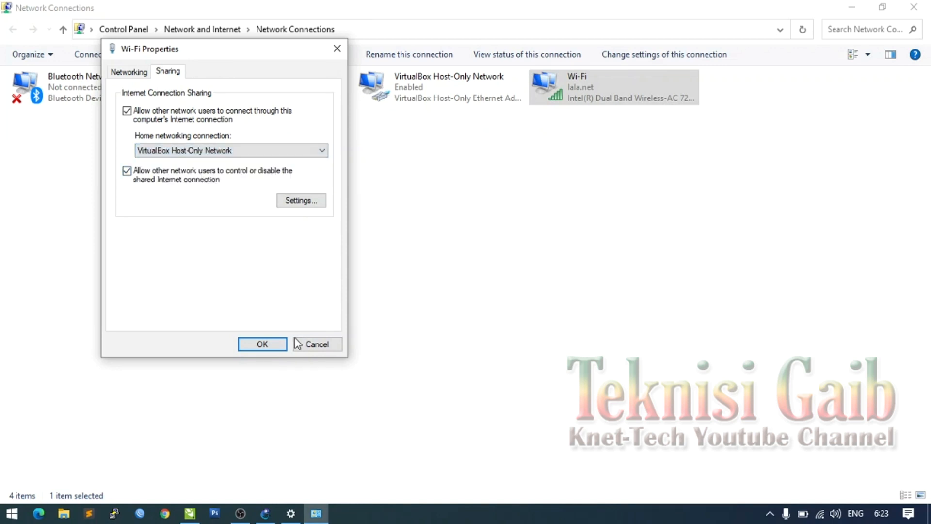
left_click(262, 344)
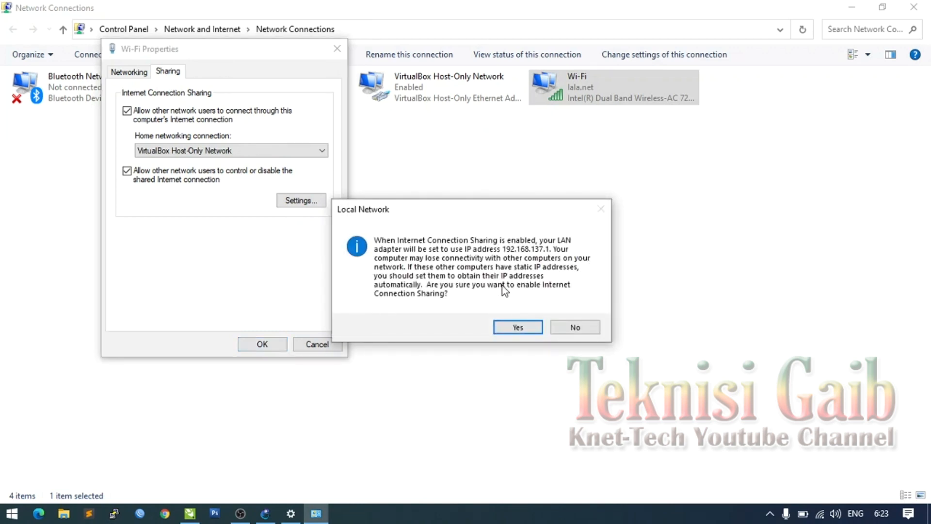
left_click(517, 327)
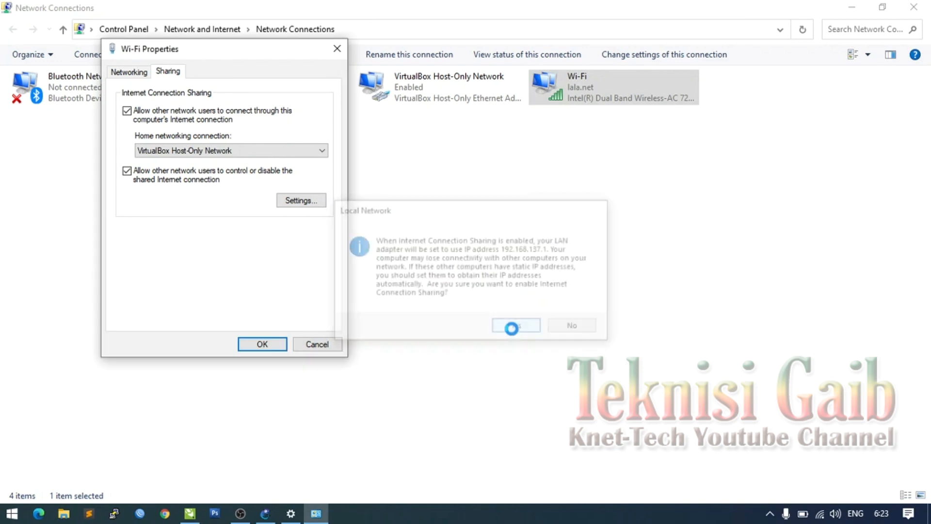
left_click(265, 513)
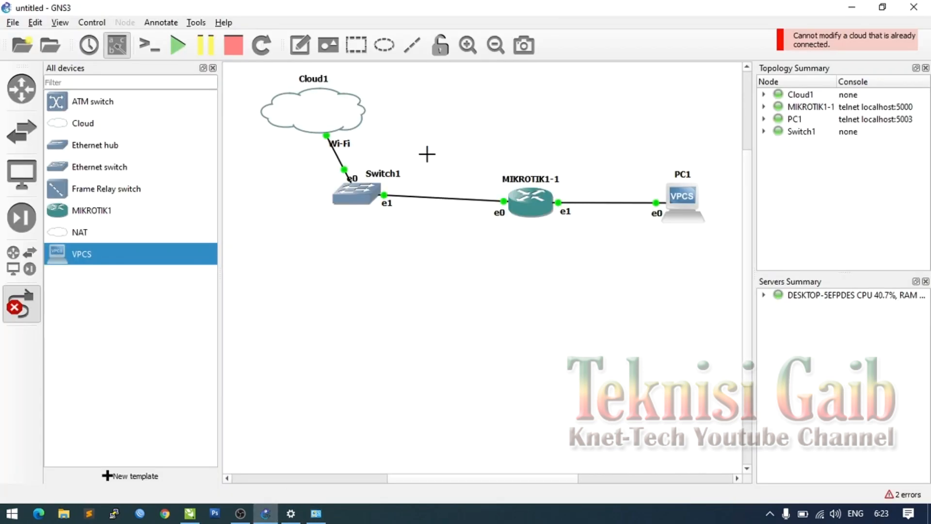
- Delete the link between Cloud1 and Switch1
right_click(313, 103)
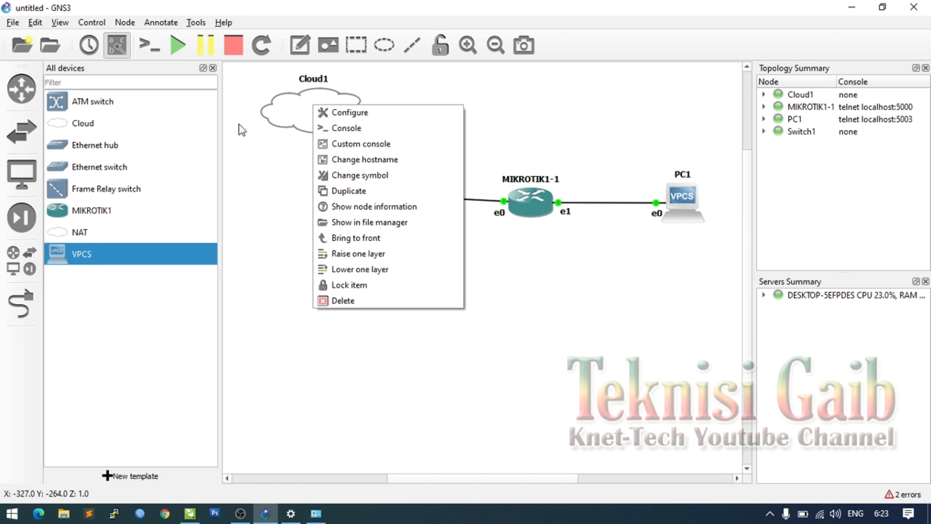
left_click(252, 185)
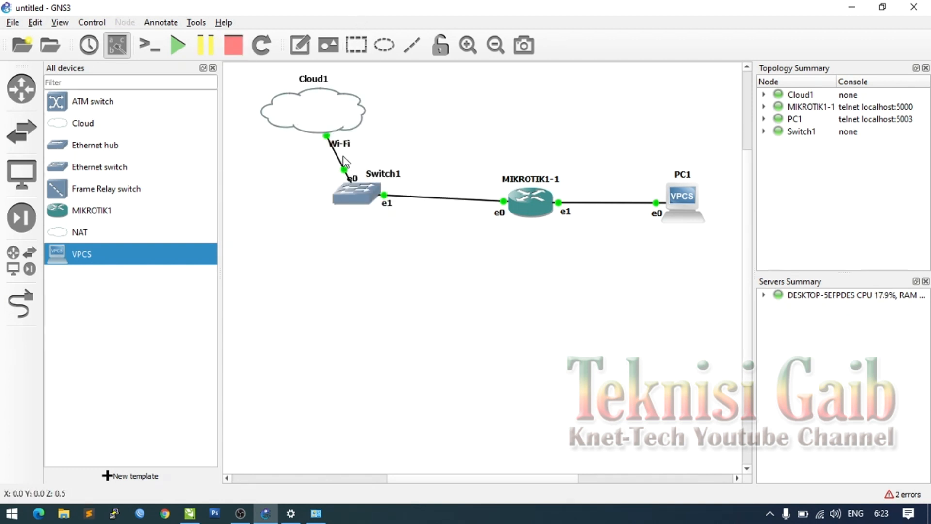
key("Delete")
- Check Cloud1's configuration still lists only Wi-Fi, close it unchanged, and revisit the Wi-Fi adapter
left_click(324, 113)
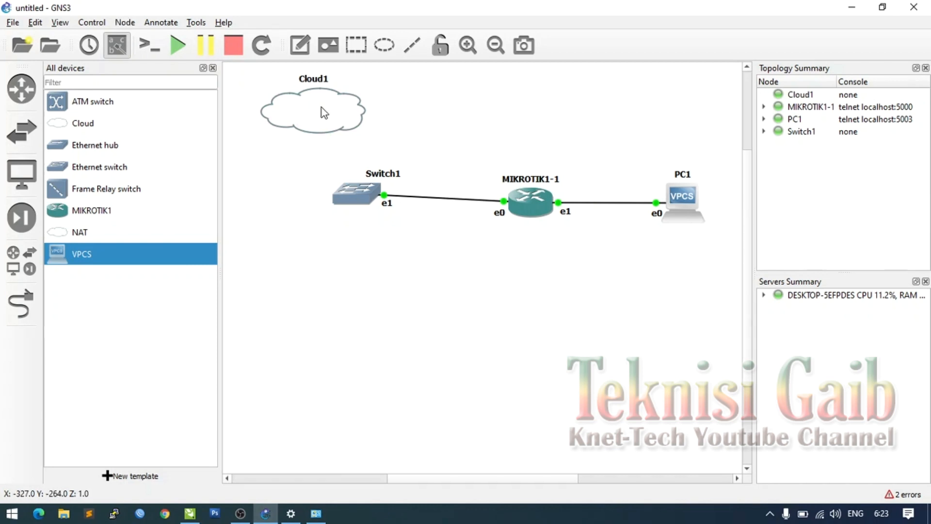
right_click(324, 113)
left_click(339, 115)
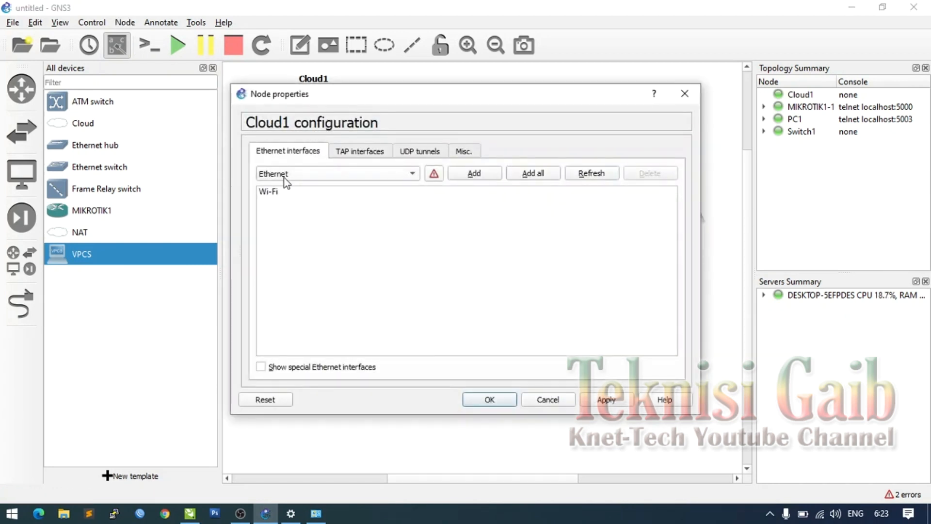
left_click(276, 193)
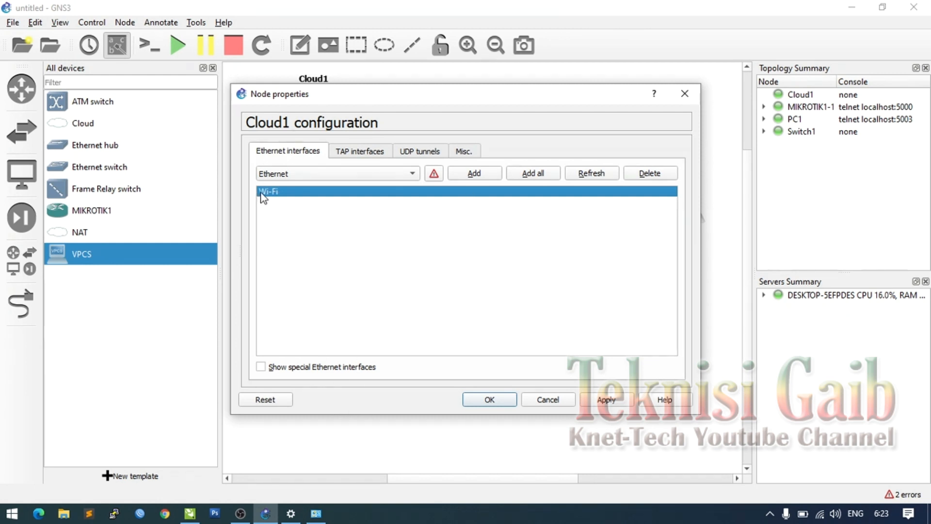
left_click(547, 399)
left_click(318, 518)
right_click(600, 87)
- Untick 'Allow other network users to connect' on Wi-Fi's Sharing tab and return to GNS3
left_click(639, 230)
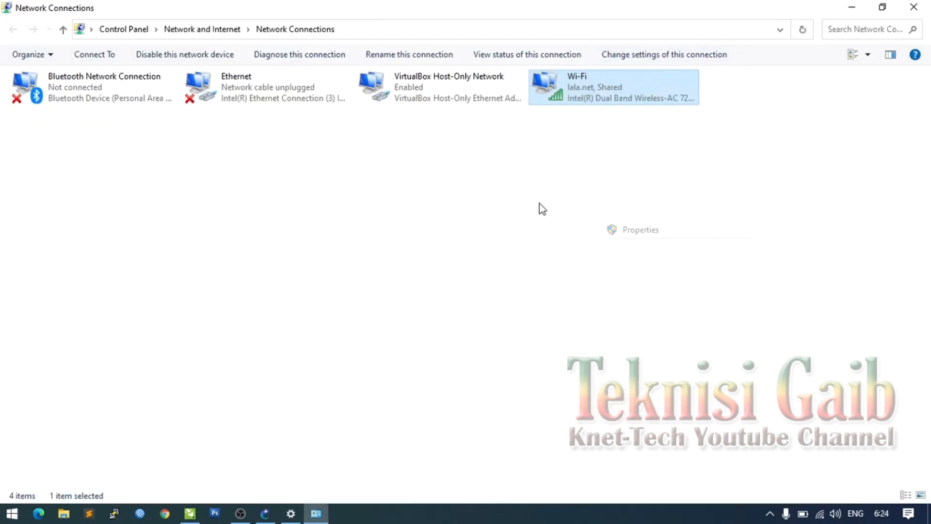
left_click(91, 91)
left_click(80, 136)
left_click(179, 359)
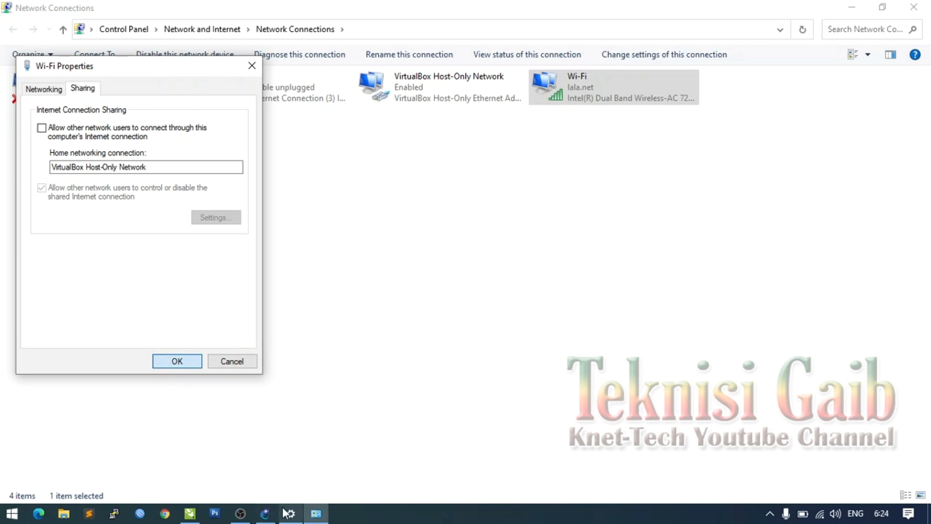
left_click(264, 513)
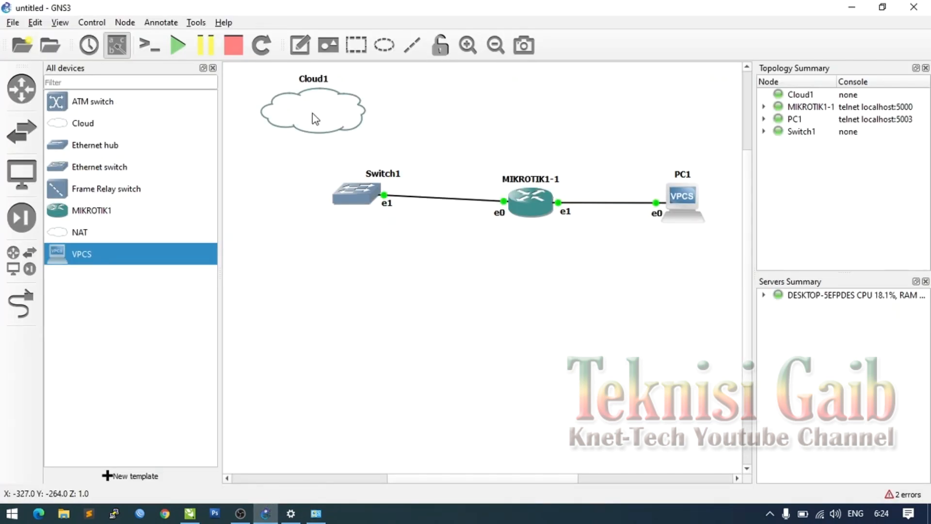
left_click(22, 303)
left_click(277, 111)
left_click(359, 196)
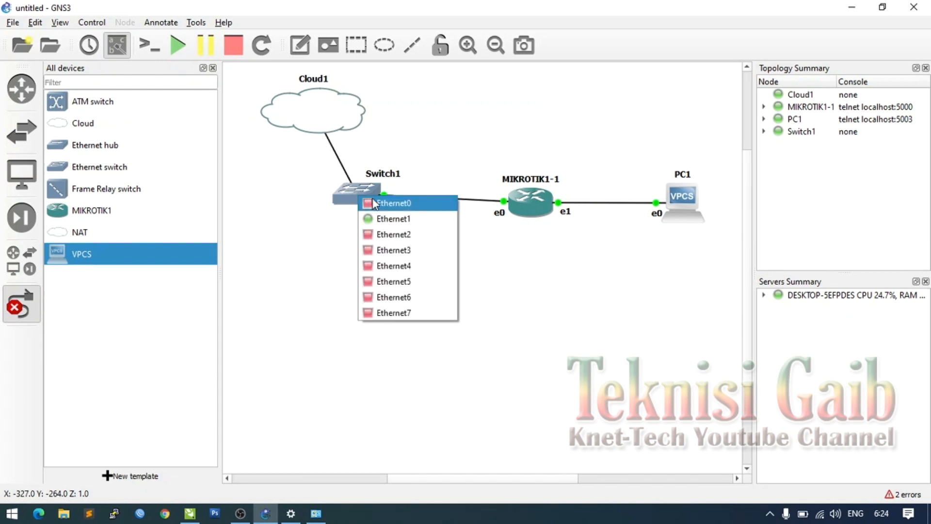
left_click(372, 203)
left_click(22, 304)
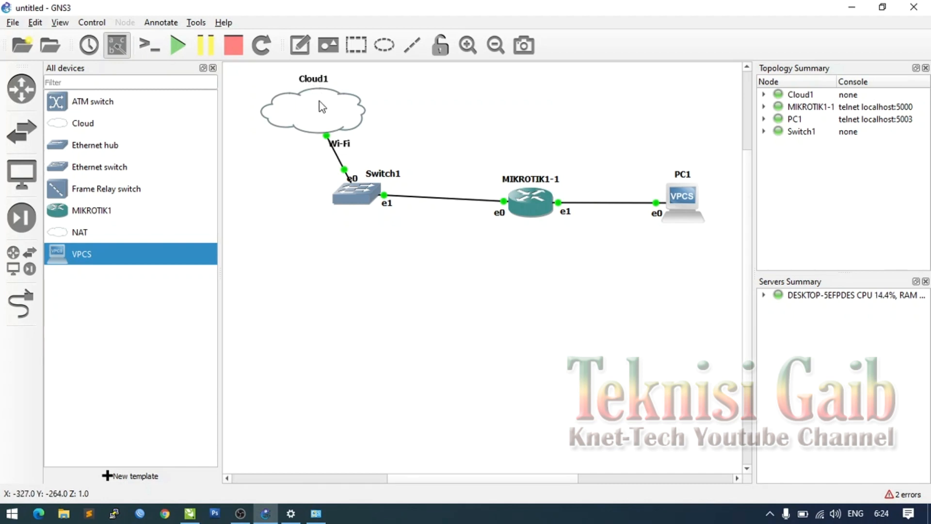
mouse_move(319, 101)
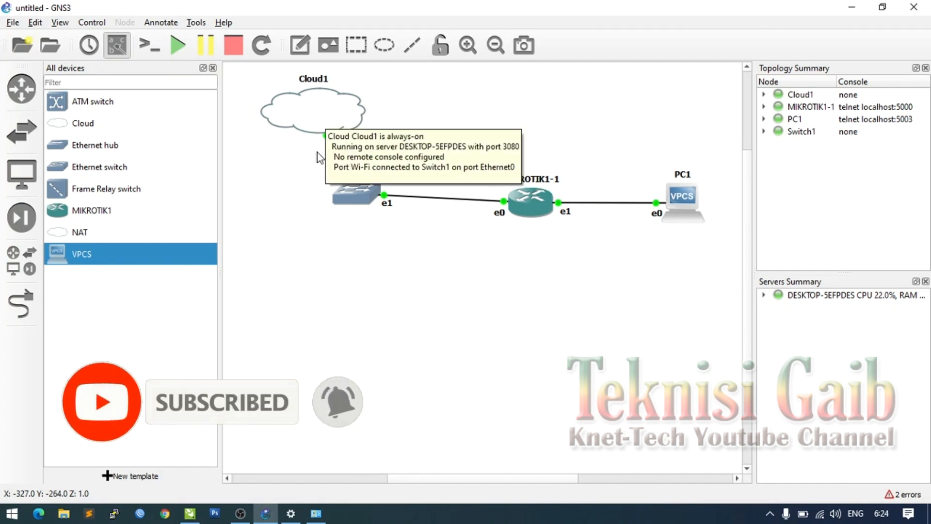
left_click(316, 515)
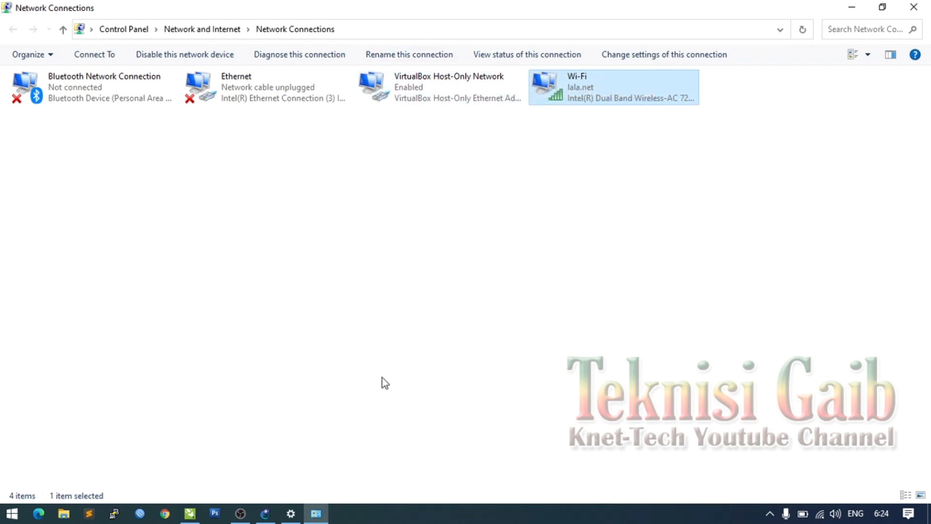
left_click(265, 513)
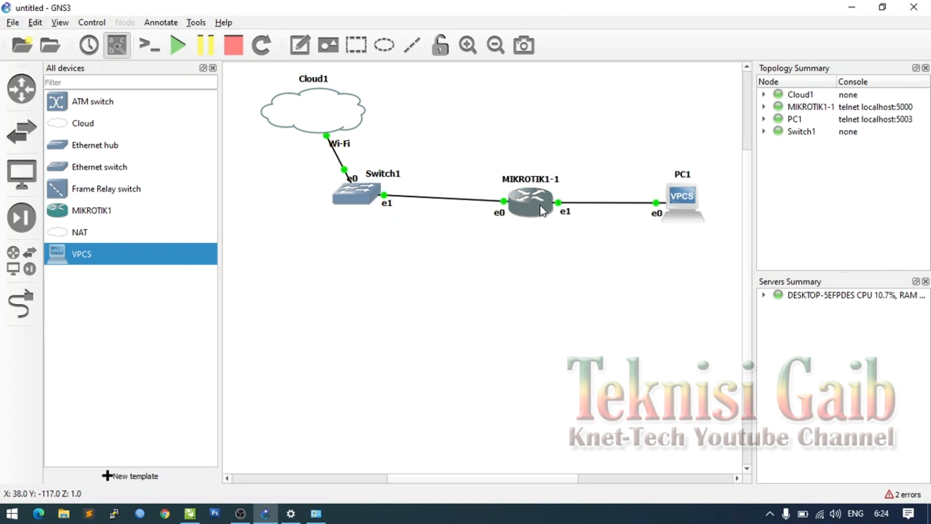
mouse_move(320, 108)
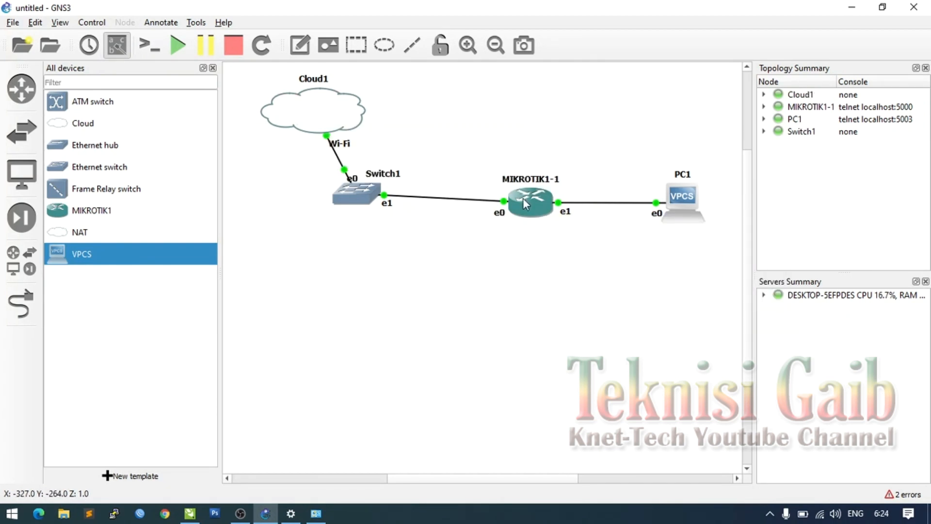
mouse_move(540, 199)
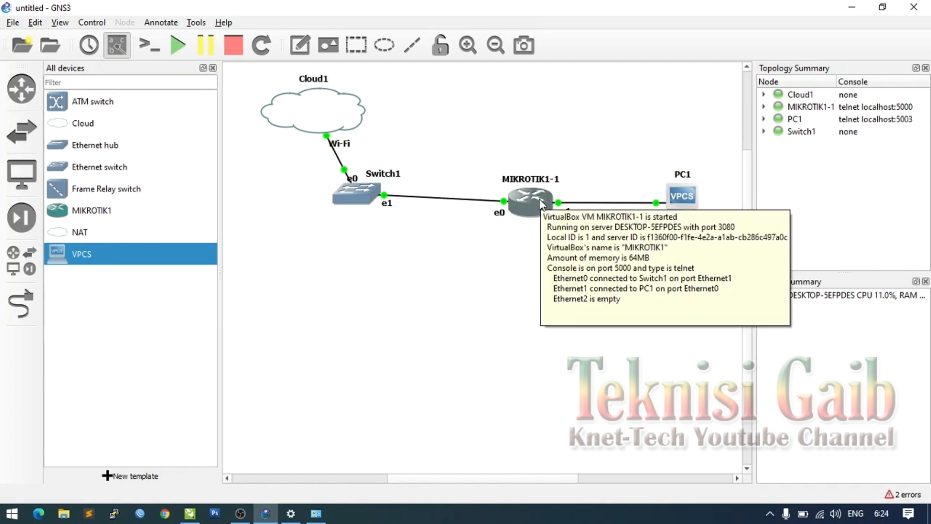
- Open MIKROTIK1-1's console in Solar-PuTTY and move the window to the right
right_click(540, 199)
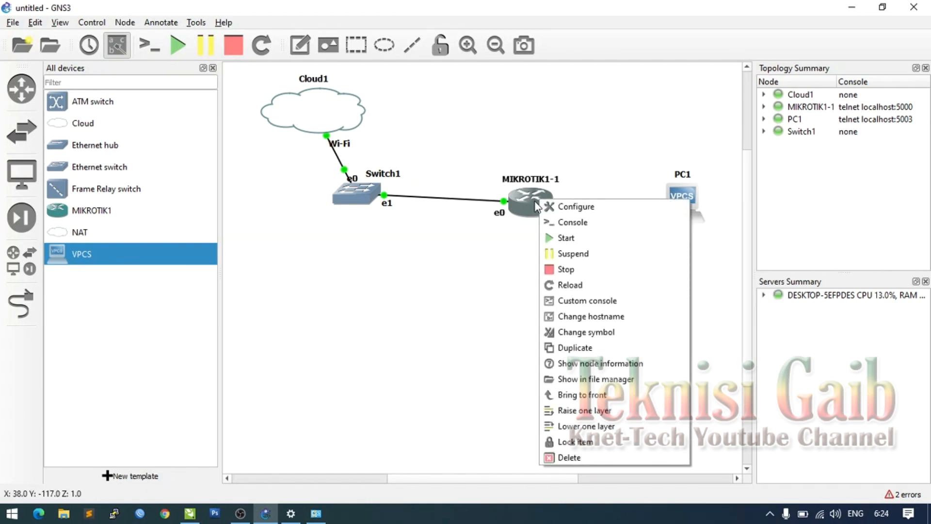
left_click(554, 226)
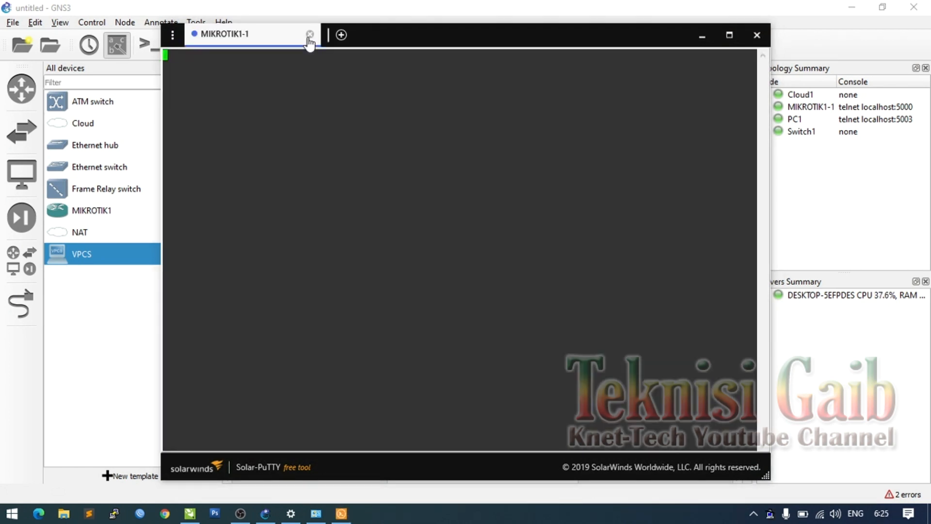
left_click_drag(432, 42, 633, 49)
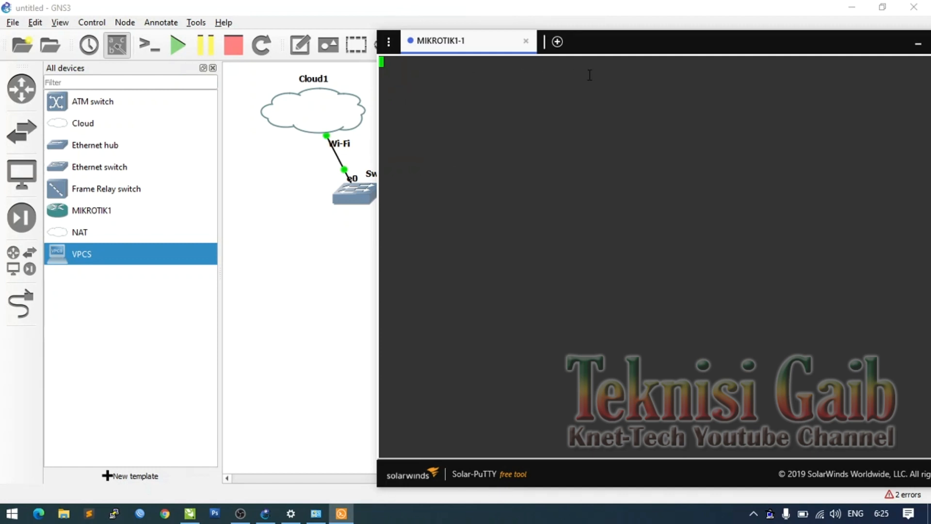
- Open the '2 errors' log as a floating Console dock, then show the desktop with Win+D
left_click(493, 6)
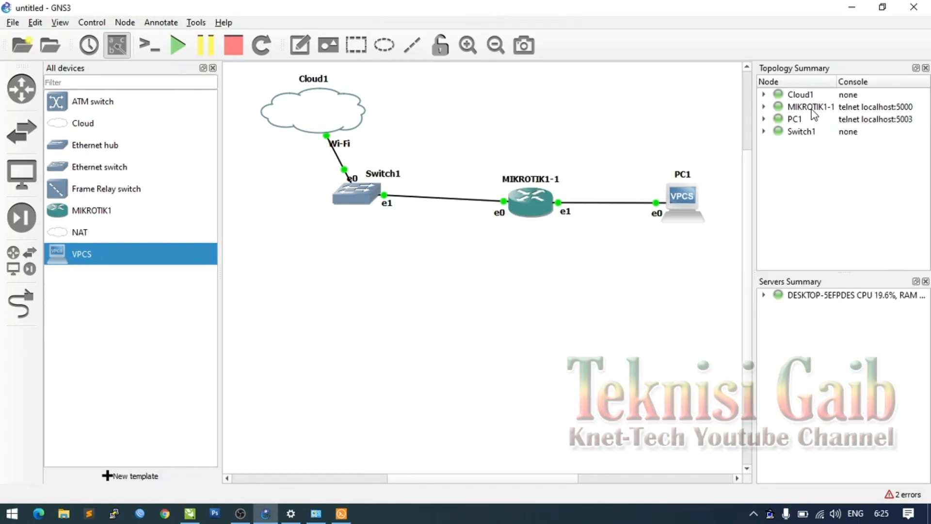
left_click(900, 494)
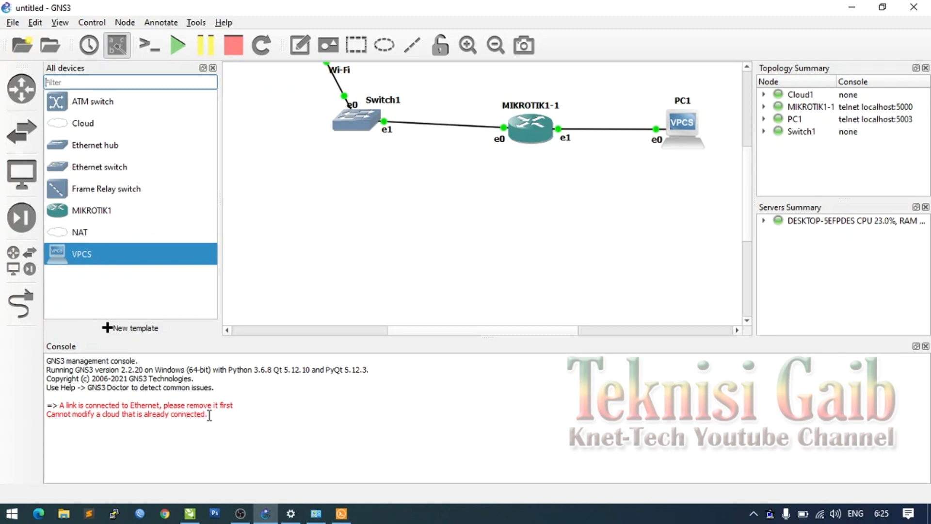
left_click(915, 346)
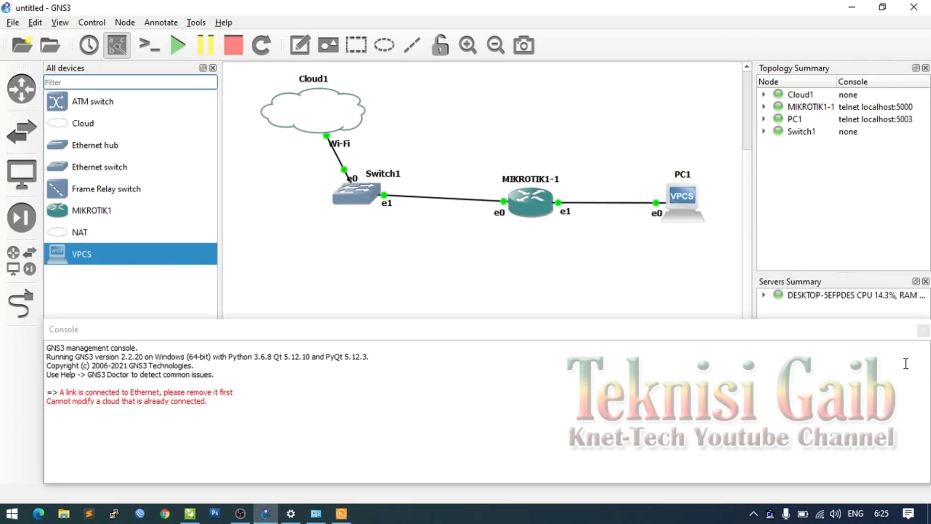
left_click(344, 515)
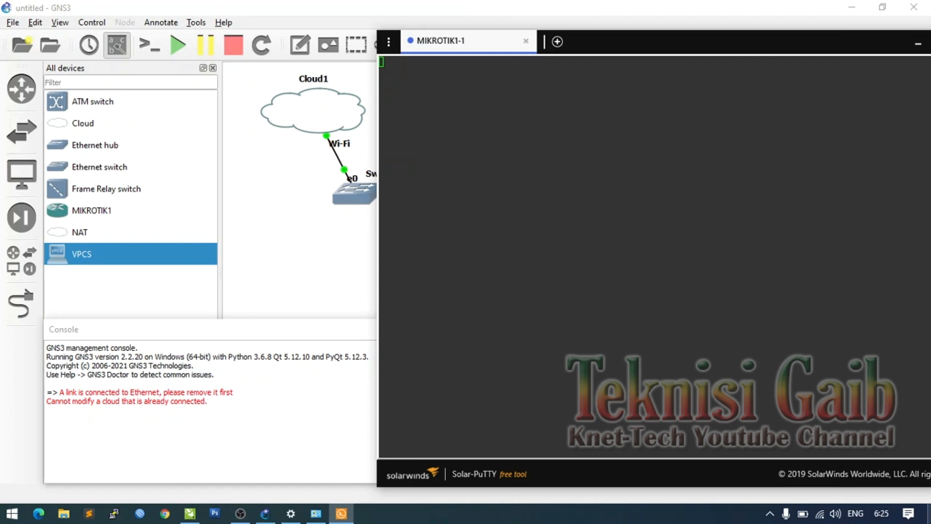
key("super+d")
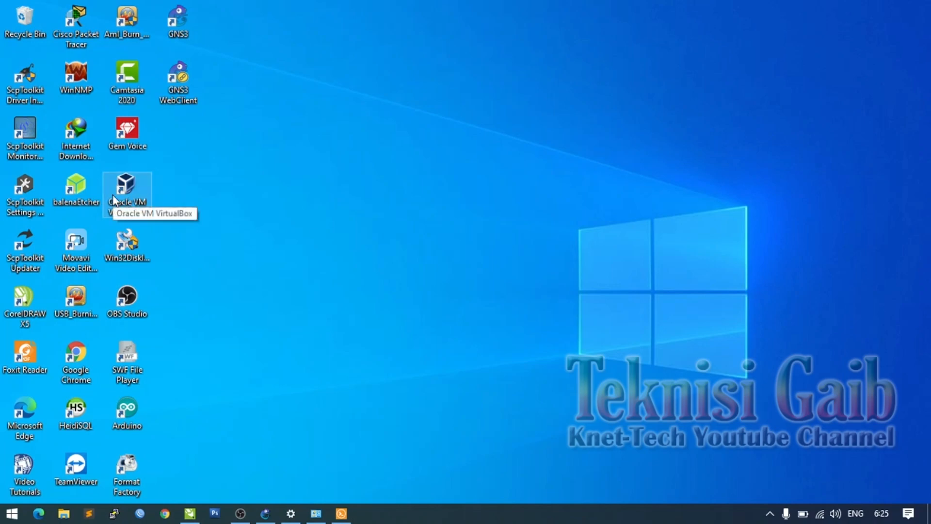
- Set the MIKROTIK1 VM's version to Other/Unknown (64-bit) in VirtualBox settings
double_click(115, 197)
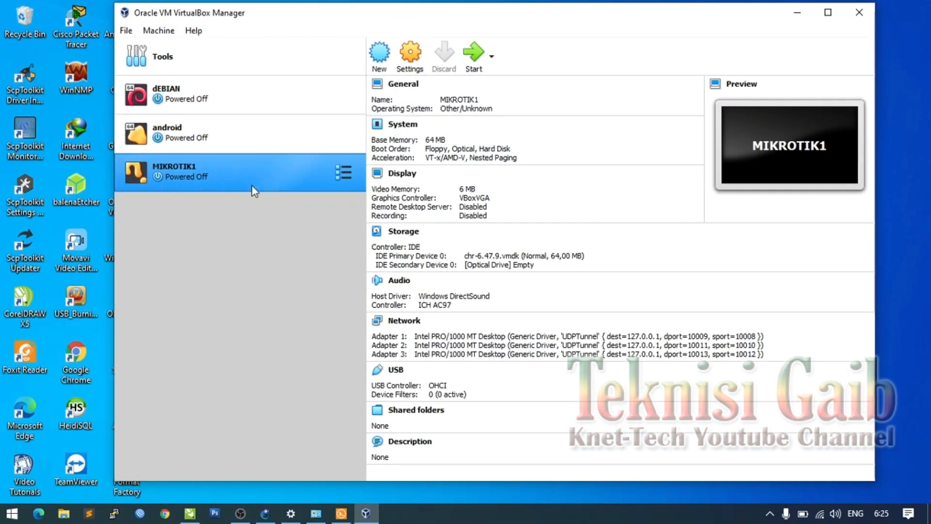
left_click(424, 62)
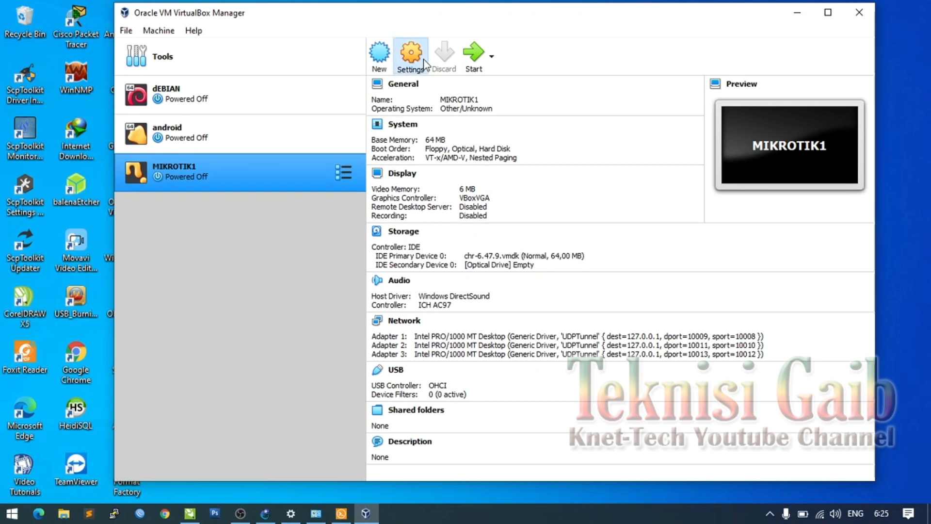
left_click(424, 62)
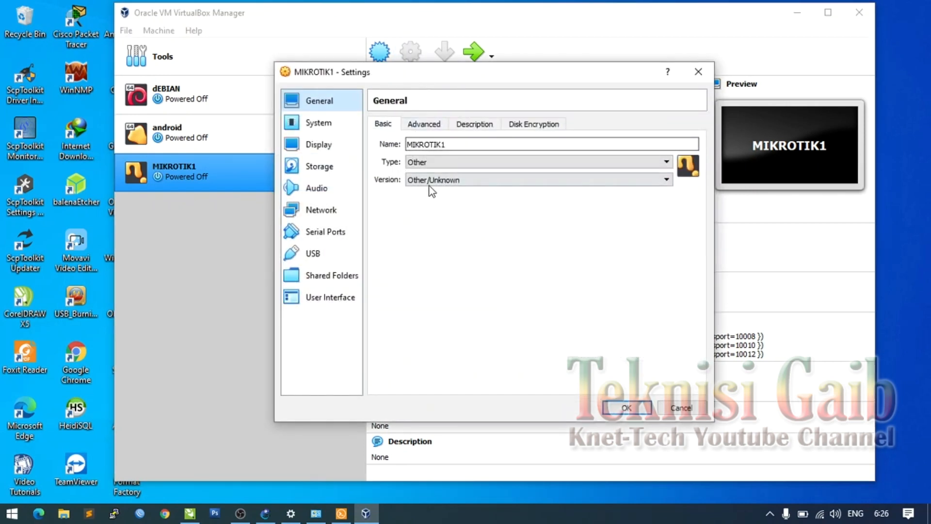
left_click(460, 181)
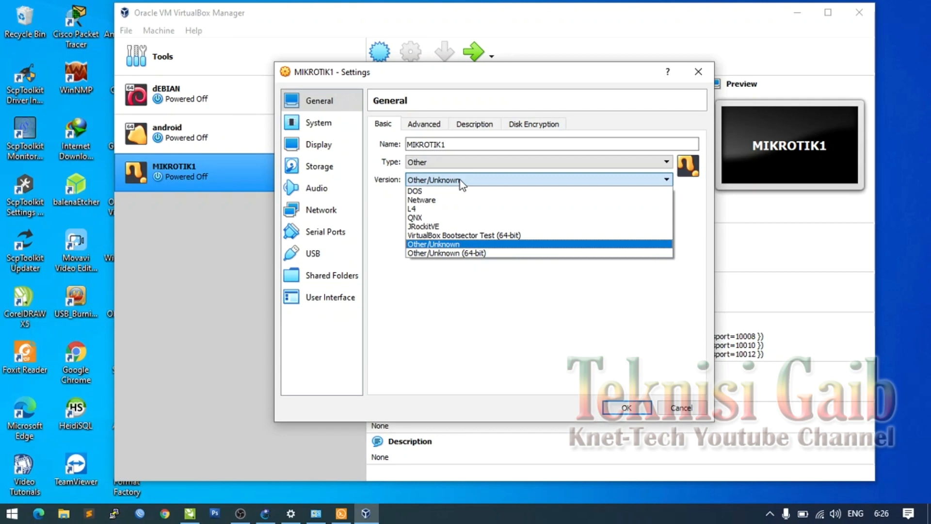
left_click(471, 253)
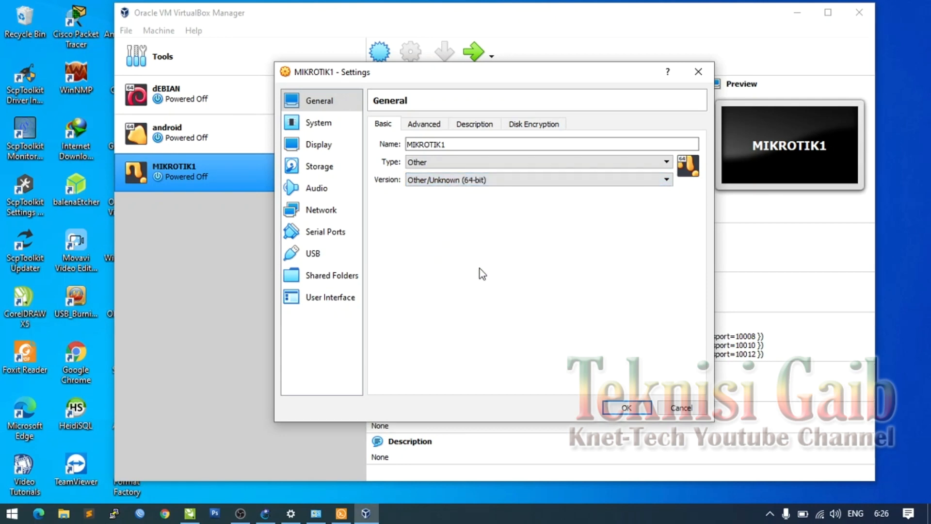
left_click(628, 407)
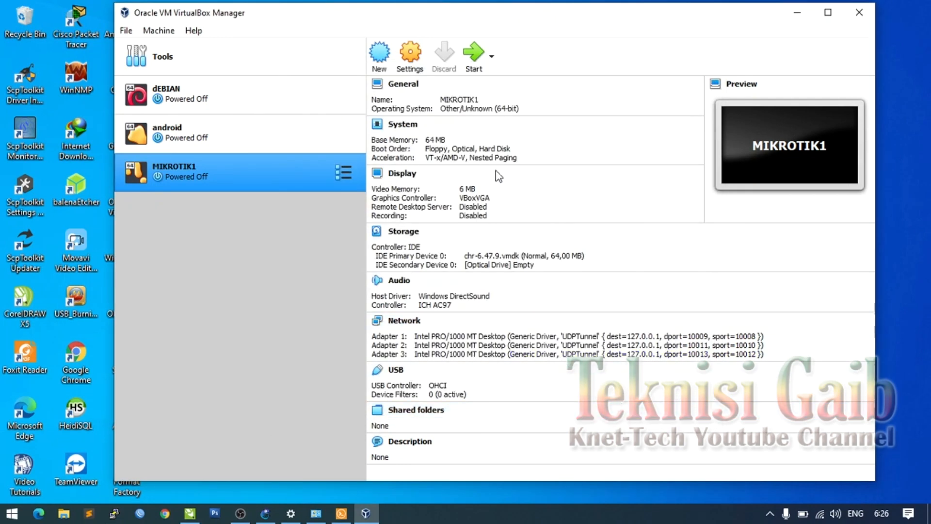
- Start the MIKROTIK1 virtual machine
left_click(473, 53)
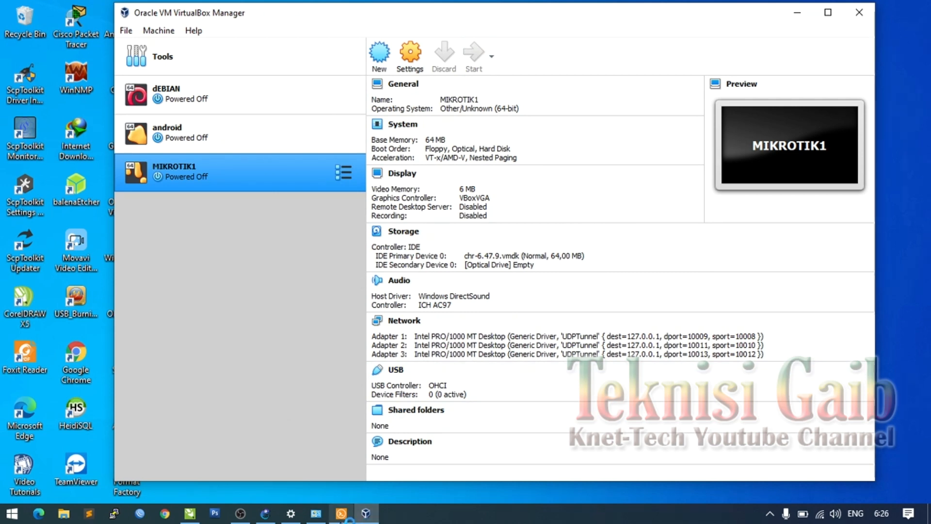
left_click(341, 513)
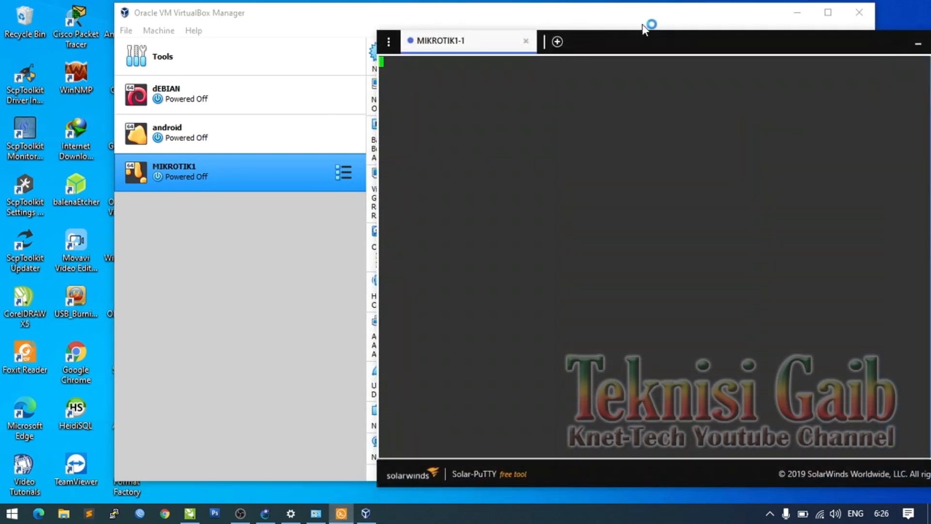
left_click(661, 11)
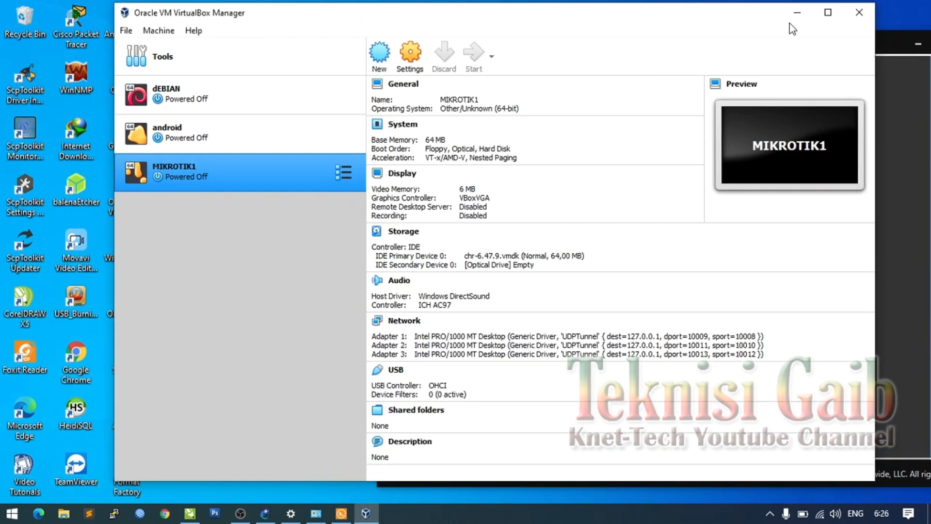
double_click(196, 172)
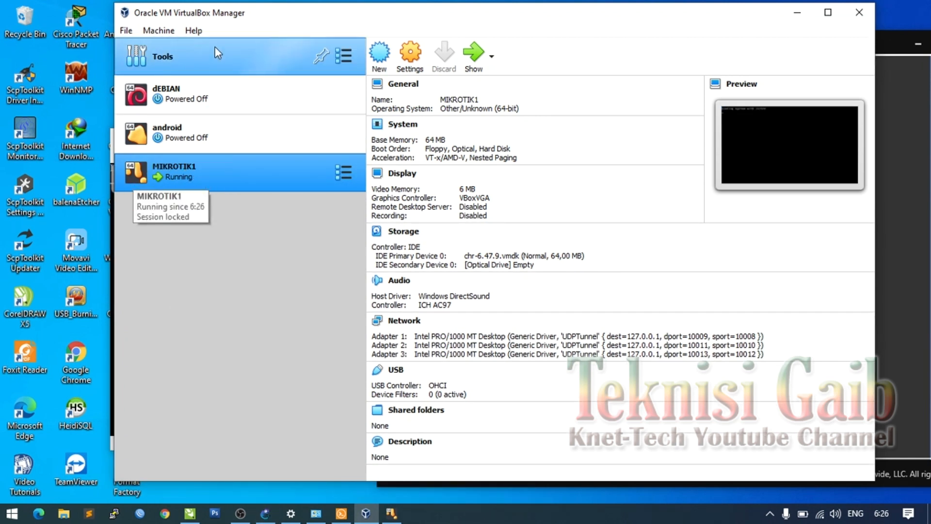
- Minimise the VirtualBox Manager, dismiss the capture notice and reconnect the MIKROTIK1-1 console session
left_click(797, 12)
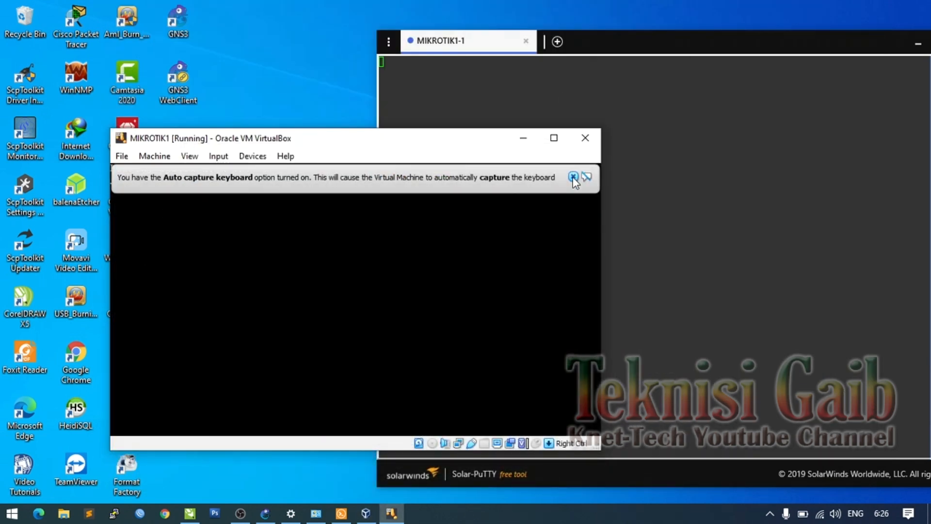
left_click(574, 176)
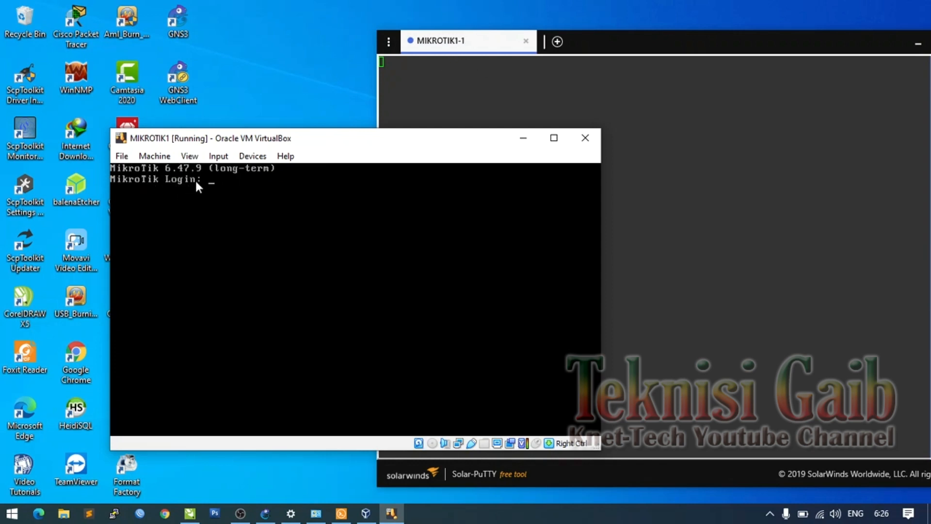
left_click(444, 92)
right_click(466, 45)
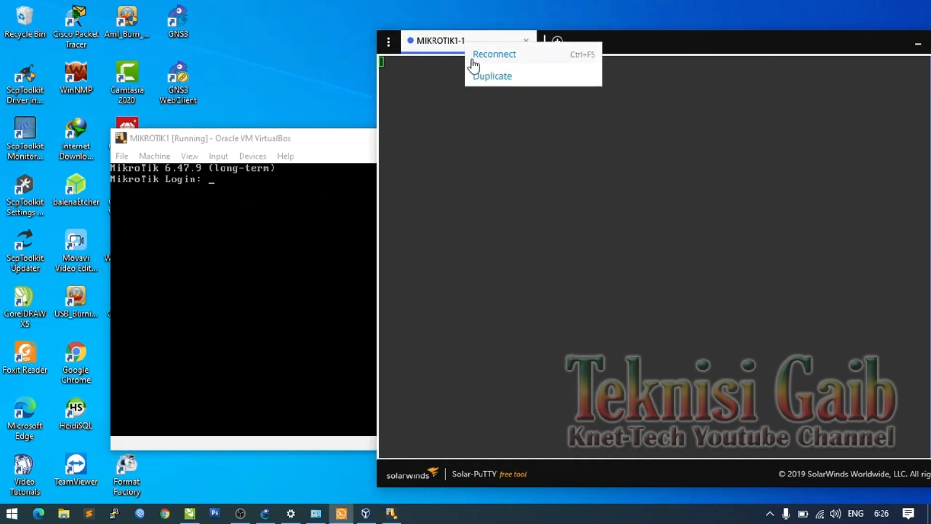
left_click(480, 57)
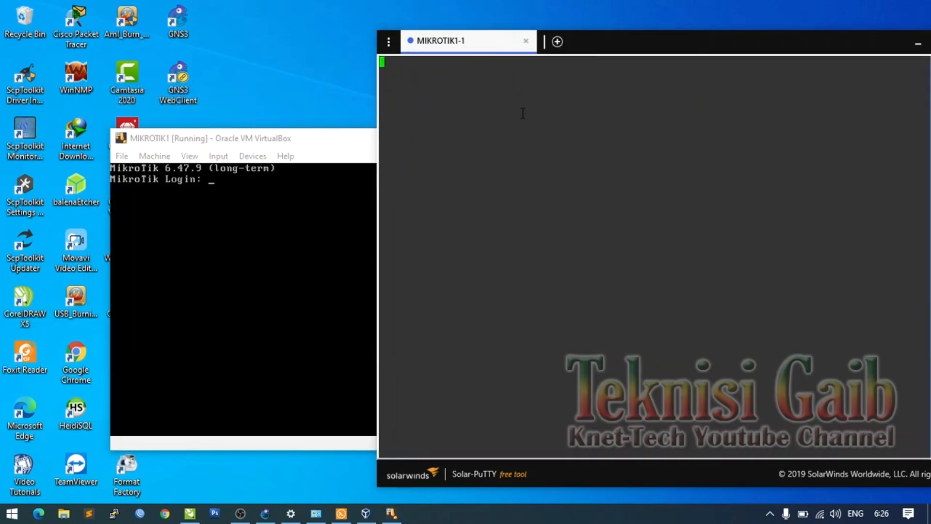
left_click_drag(754, 39, 577, 26)
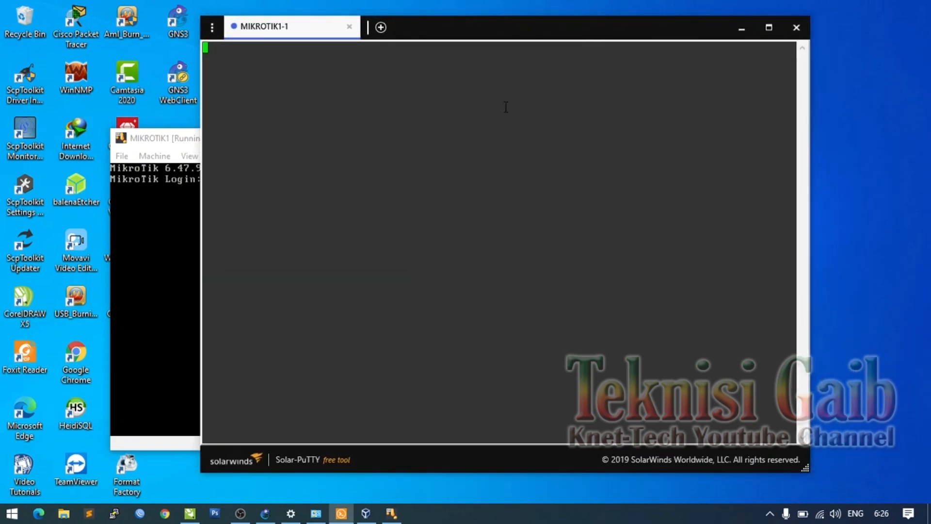
left_click(263, 517)
- Stop the MIKROTIK1-1 router from its GNS3 context menu, then pick another action from that menu
right_click(537, 193)
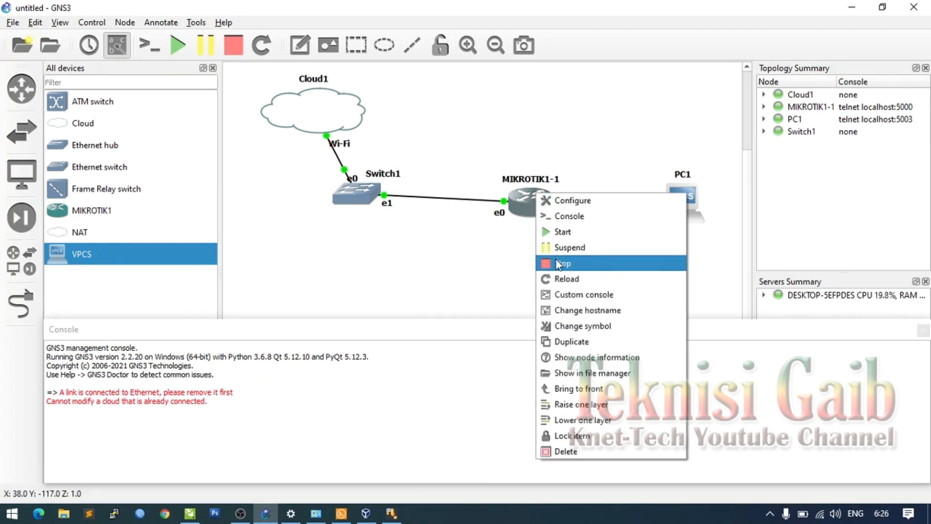
left_click(563, 263)
right_click(534, 197)
left_click(557, 237)
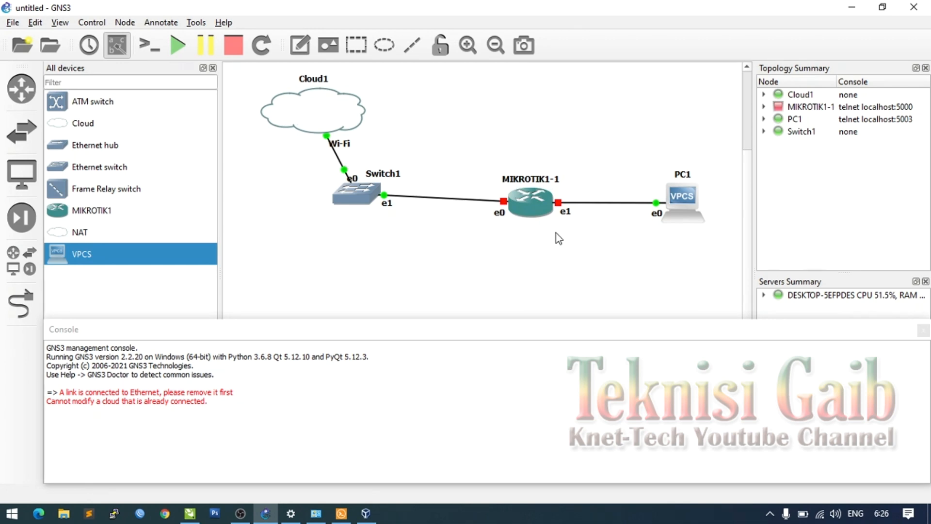
- Close the VirtualBox Manager and dismiss the keyboard-capture notice on the MIKROTIK1 VM
mouse_move(534, 211)
left_click(365, 513)
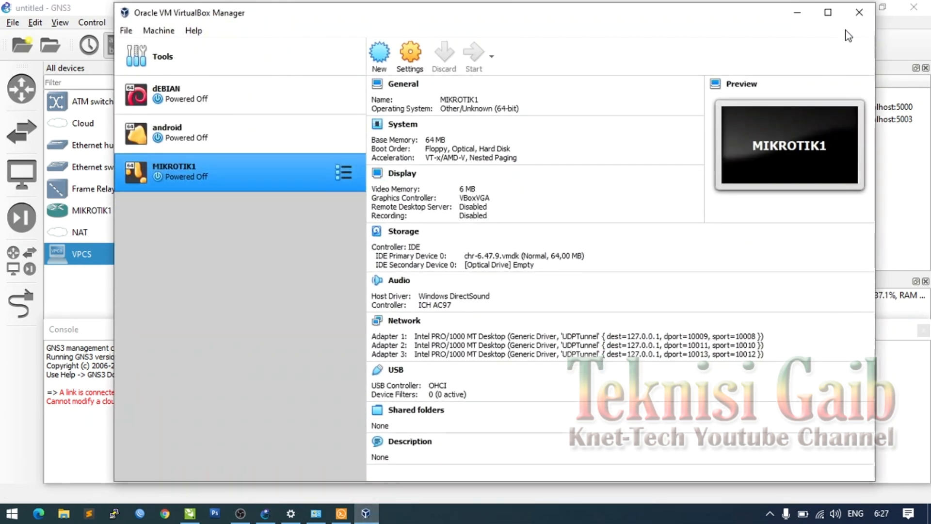
left_click(860, 12)
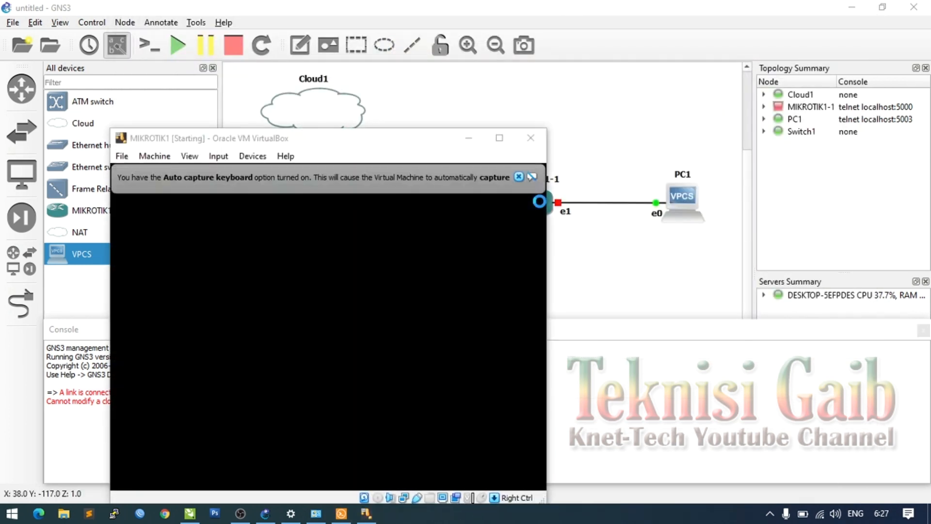
left_click(518, 177)
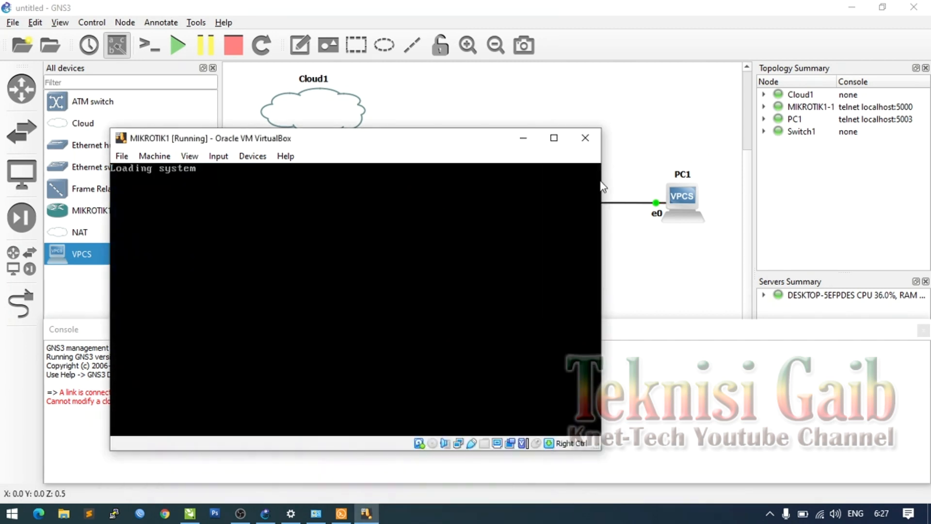
- Close the stray MIKROTIK1-1 Solar-PuTTY session and window, returning to the GNS3 topology
left_click(342, 514)
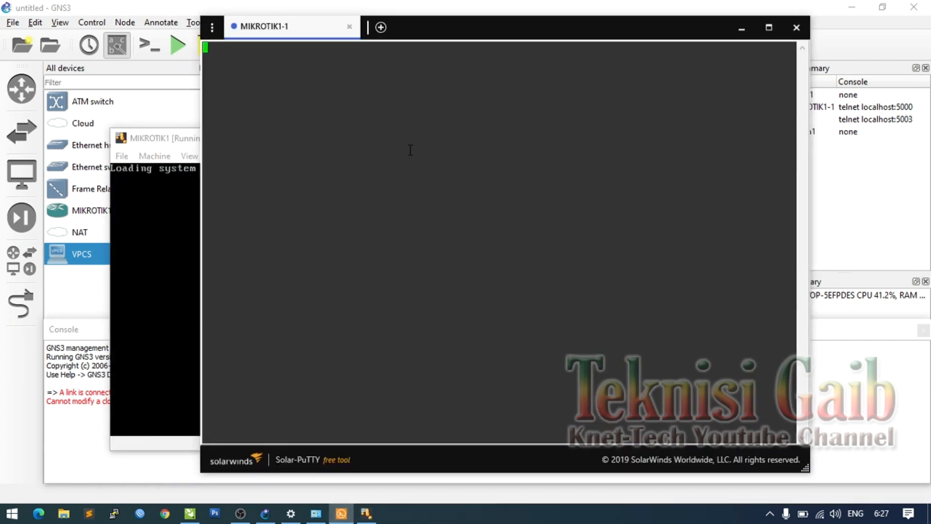
left_click(349, 28)
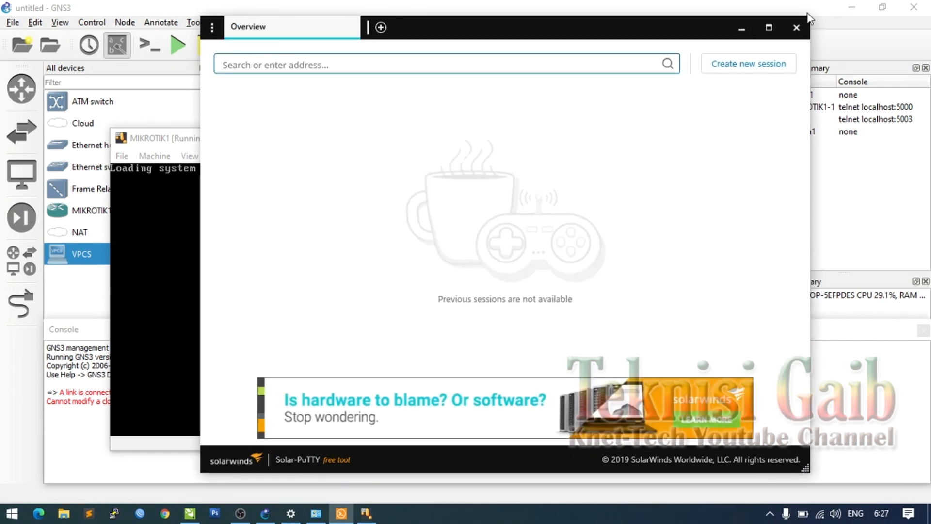
left_click(803, 27)
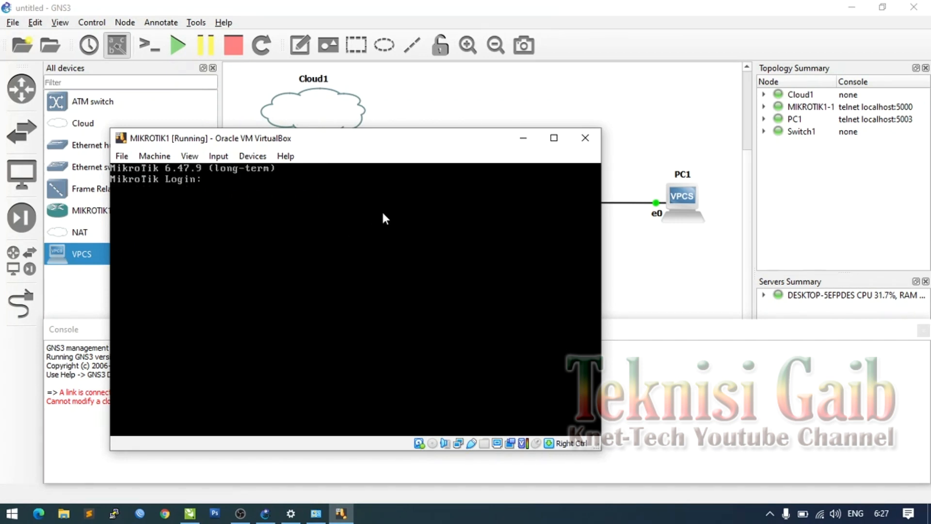
left_click(487, 107)
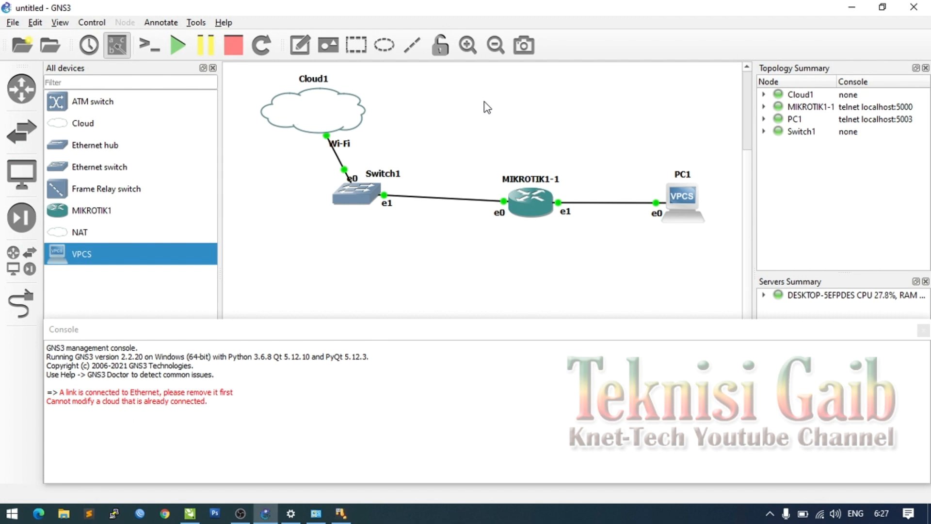
- Open a MIKROTIK1-1 console and log in as admin with an empty password, answering n to the licence
right_click(527, 213)
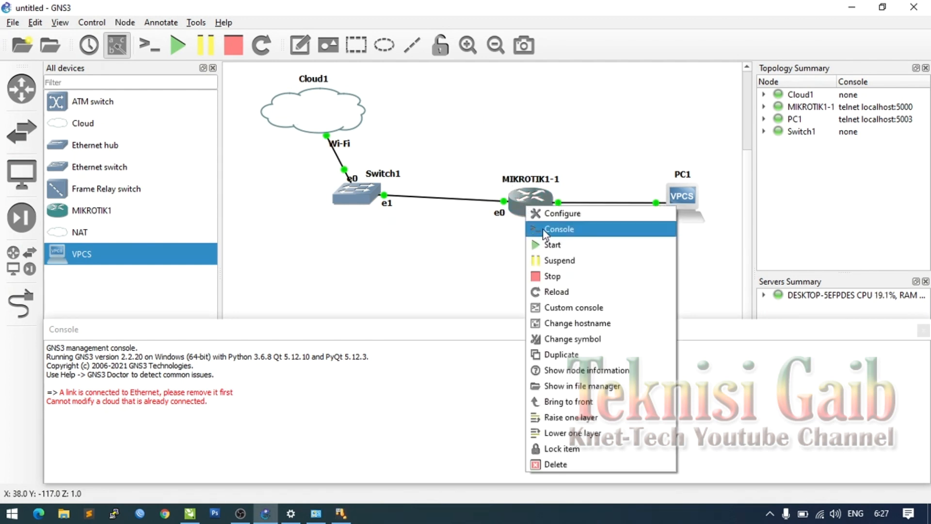
left_click(559, 229)
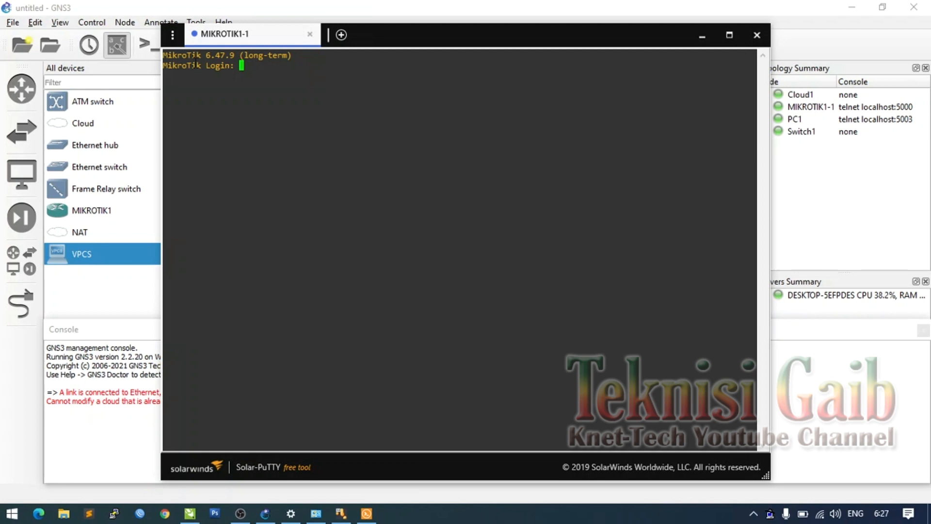
type("admin")
key("Return")
key("Return")
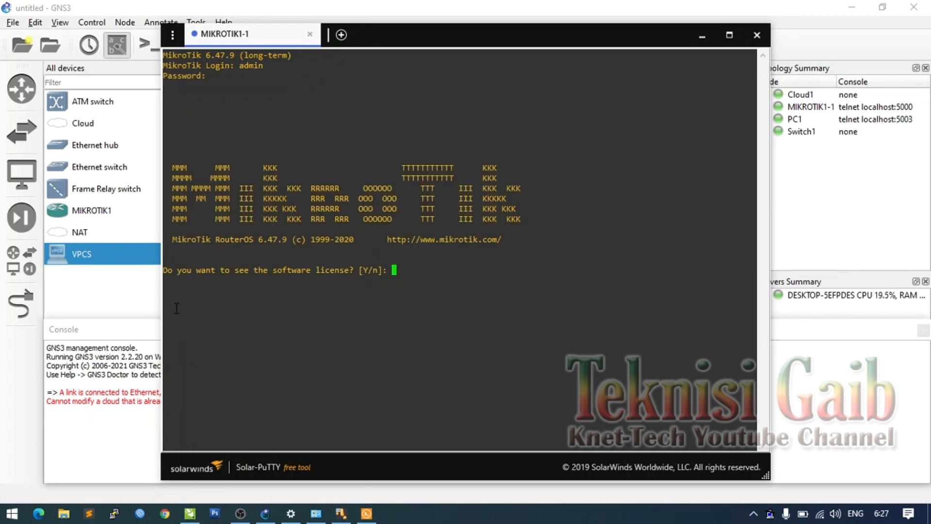
type("n")
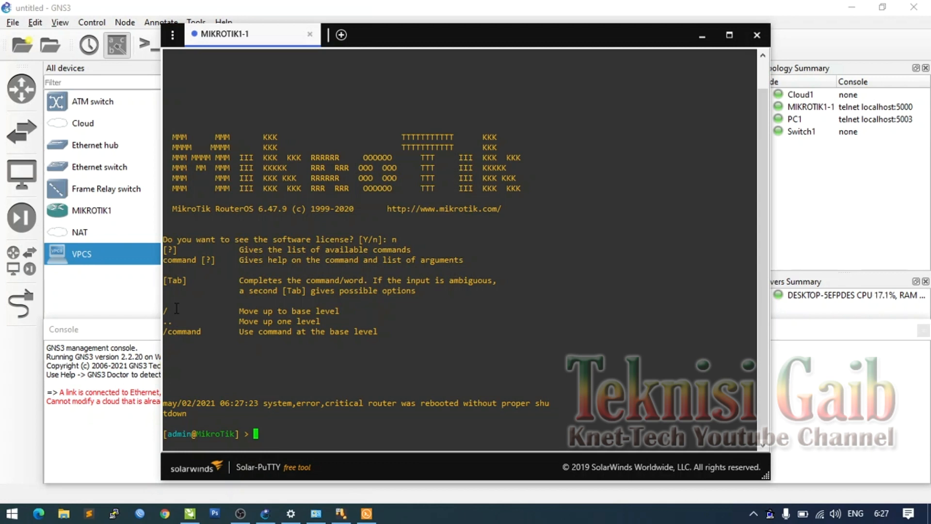
left_click_drag(445, 39, 492, 25)
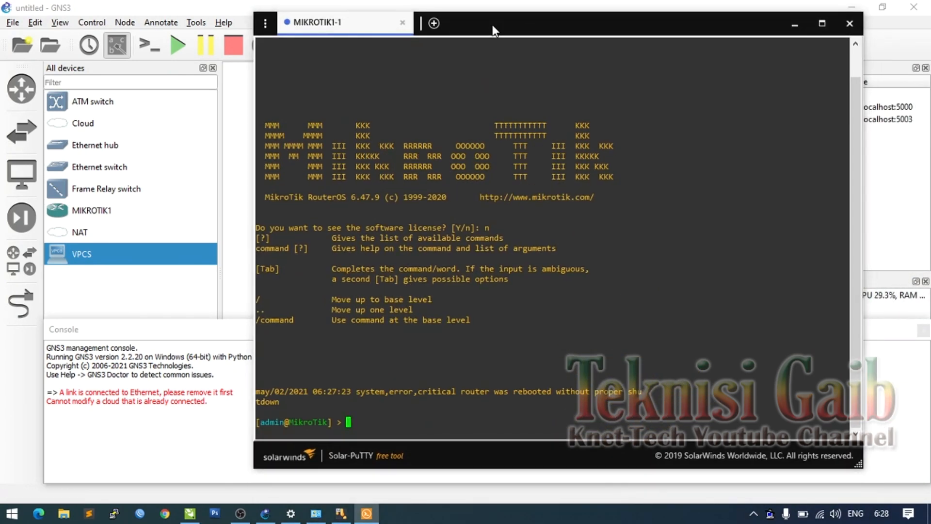
left_click_drag(493, 25, 405, 17)
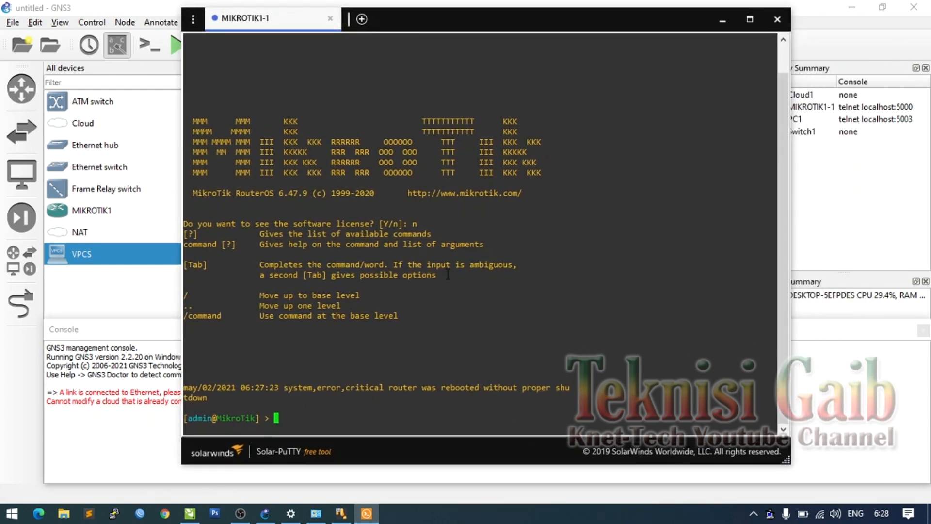
- Run interface print to list ether1, ether2 and ether3 on the router
type("interface print")
key("Return")
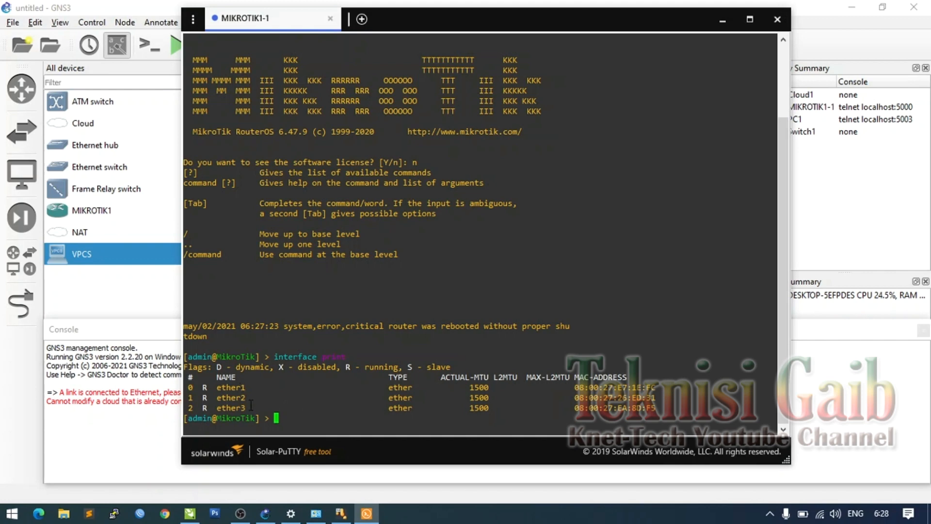
left_click_drag(479, 22, 839, 1)
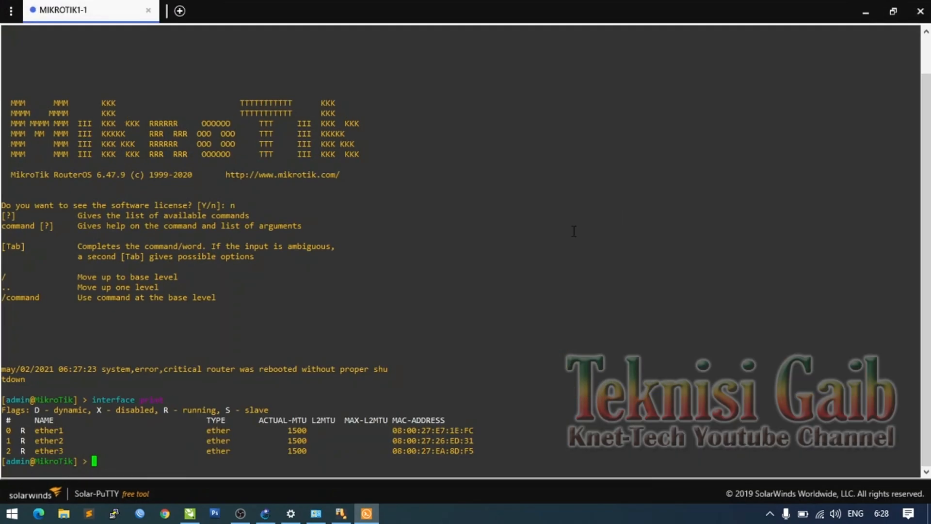
left_click(905, 22)
left_click_drag(595, 22, 505, 297)
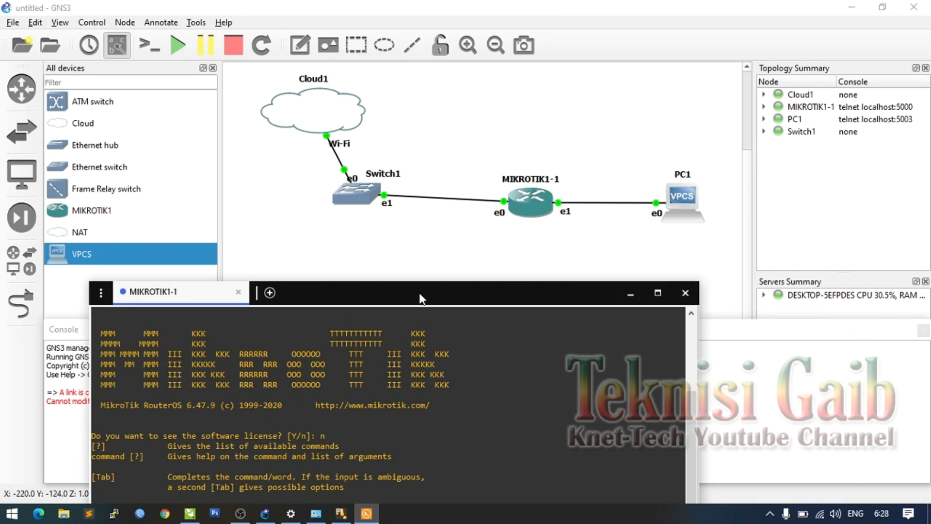
left_click_drag(412, 301, 395, 26)
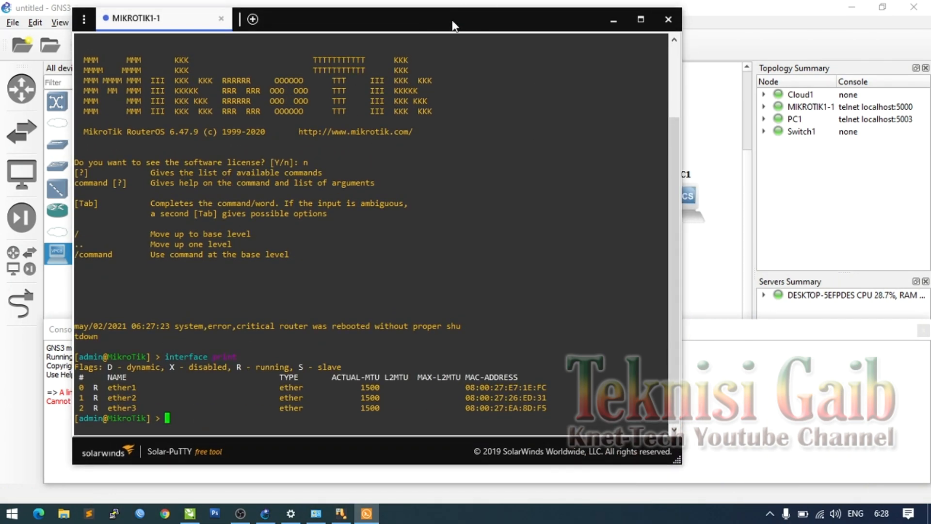
left_click_drag(485, 18, 342, 28)
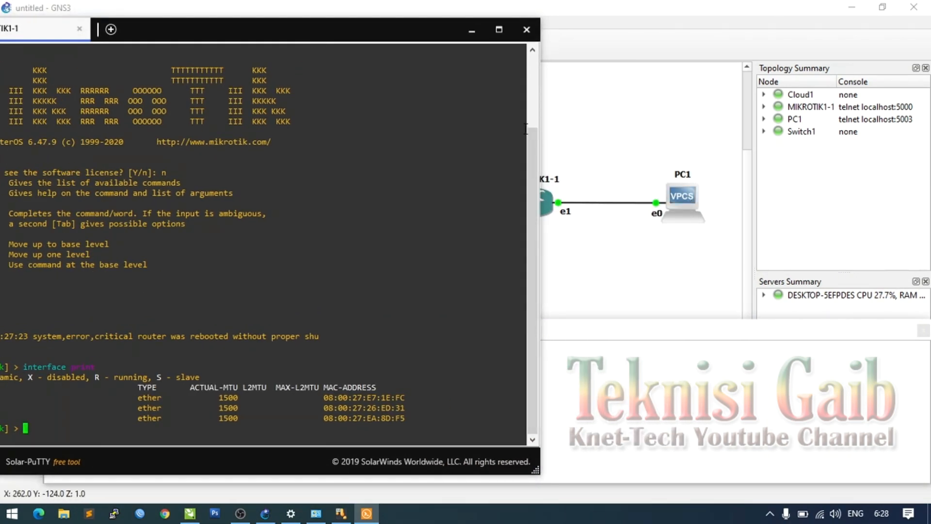
left_click_drag(290, 35, 535, 36)
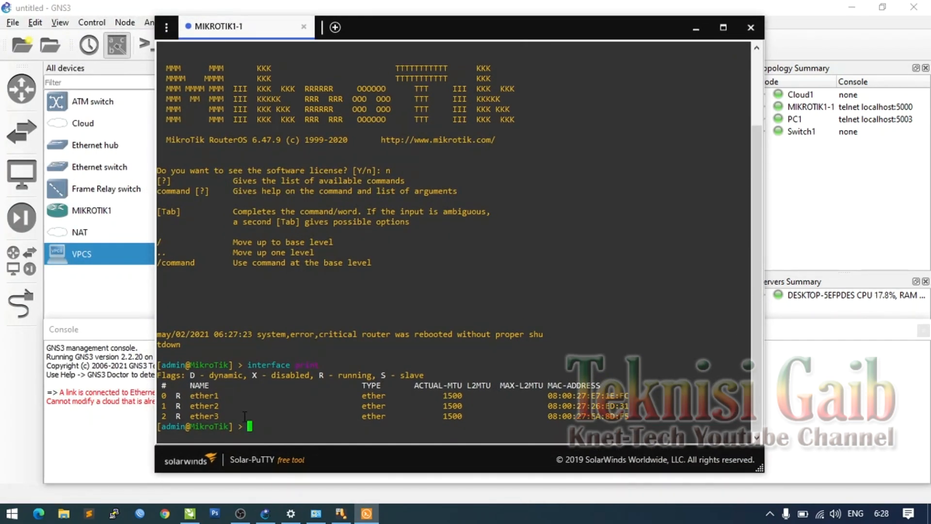
- Run ip address print to confirm the router has no IP addresses yet
type("ip addr")
key("Tab")
type("print")
key("Return")
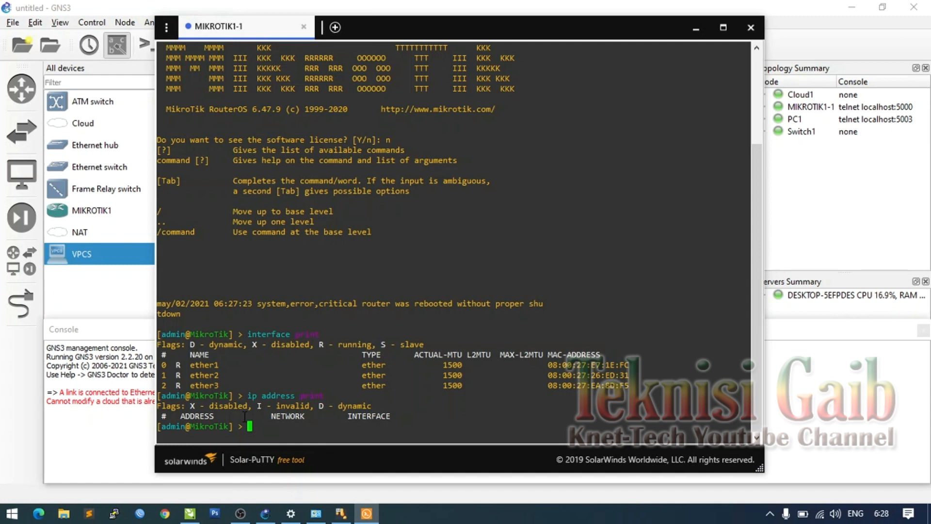
- Read the Wi-Fi details (IPv4 192.168.17.5, gateway 192.168.17.1), then return to the router console
mouse_move(264, 515)
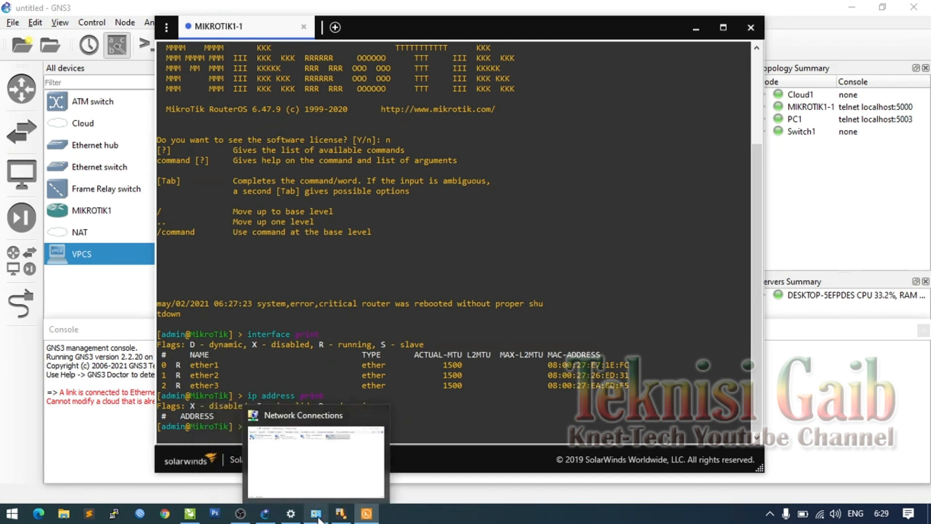
left_click(316, 515)
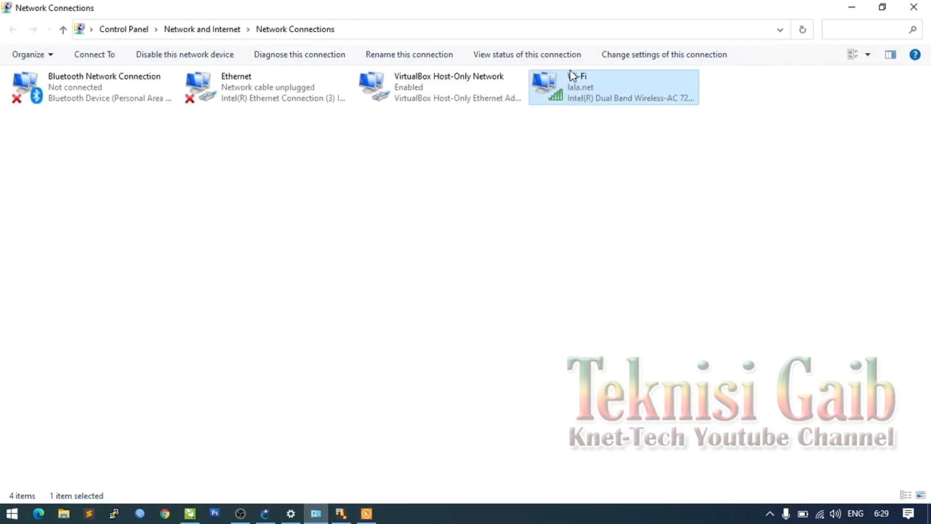
right_click(571, 75)
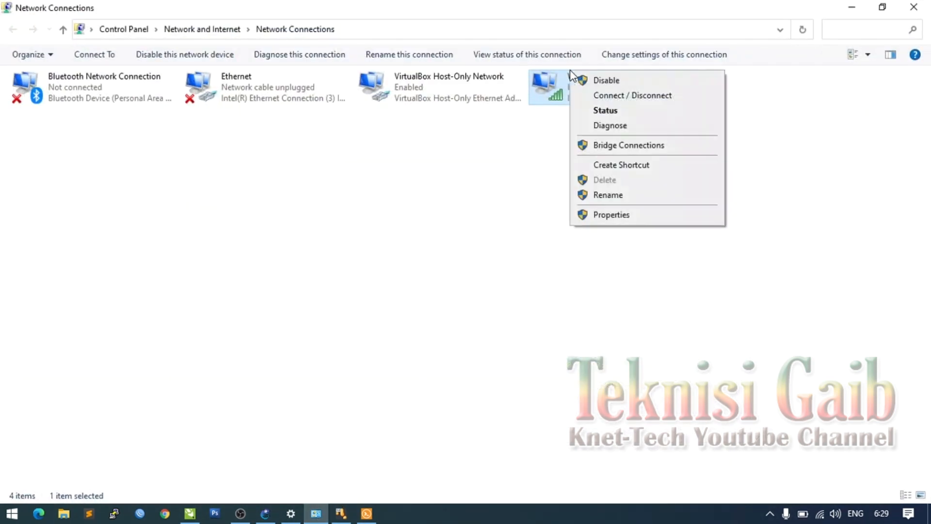
left_click(605, 112)
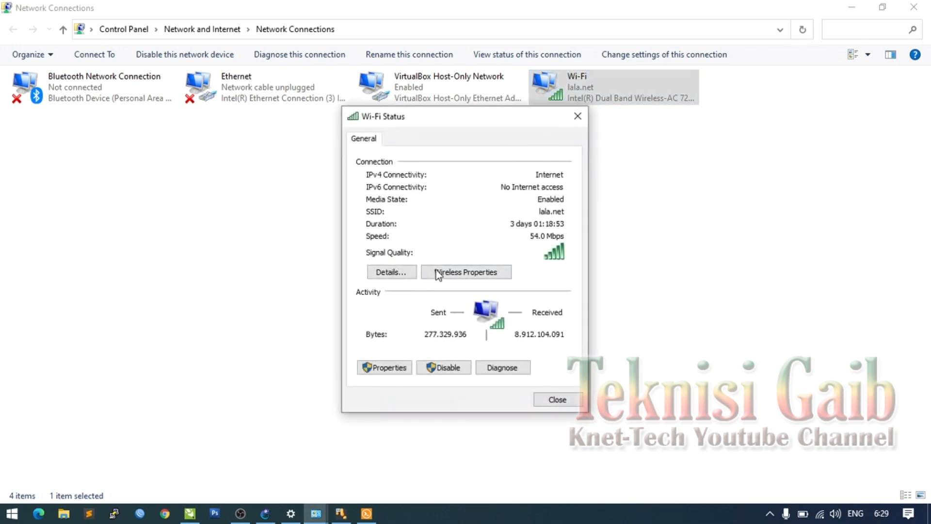
left_click(393, 274)
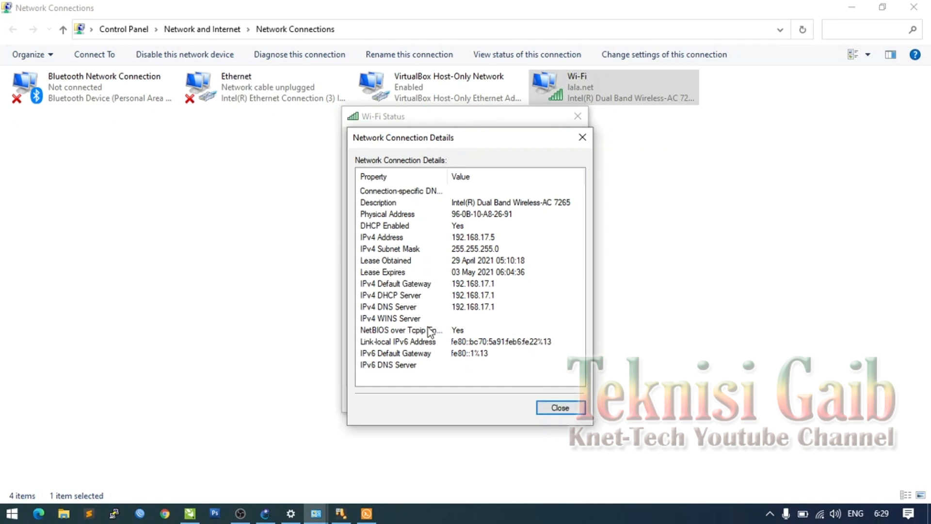
left_click(560, 408)
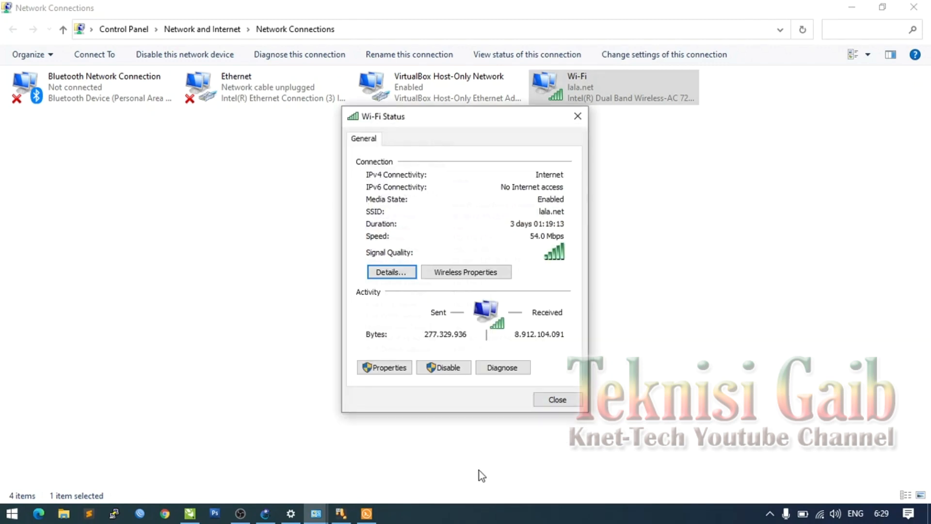
left_click(369, 512)
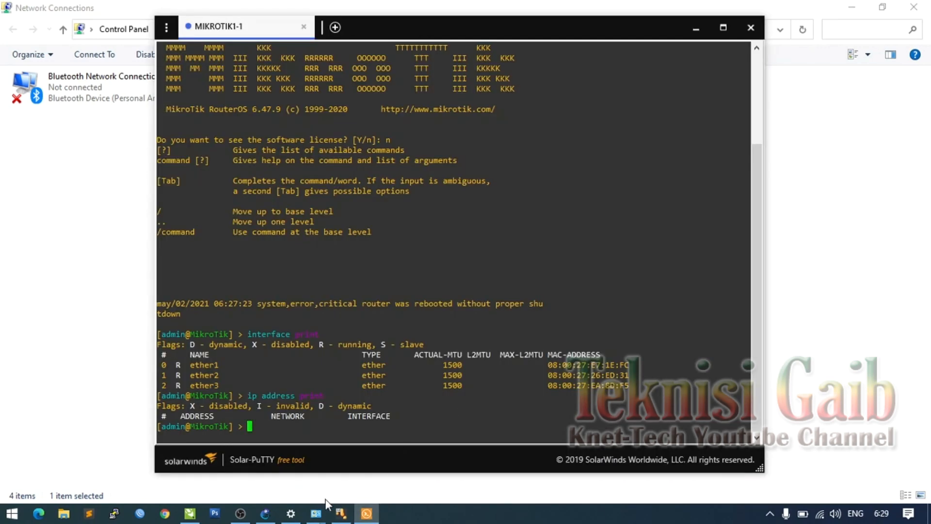
- Add address=192.168.17.100/24 interface=ether1 with ip address add, then reprint the address table
left_click(265, 514)
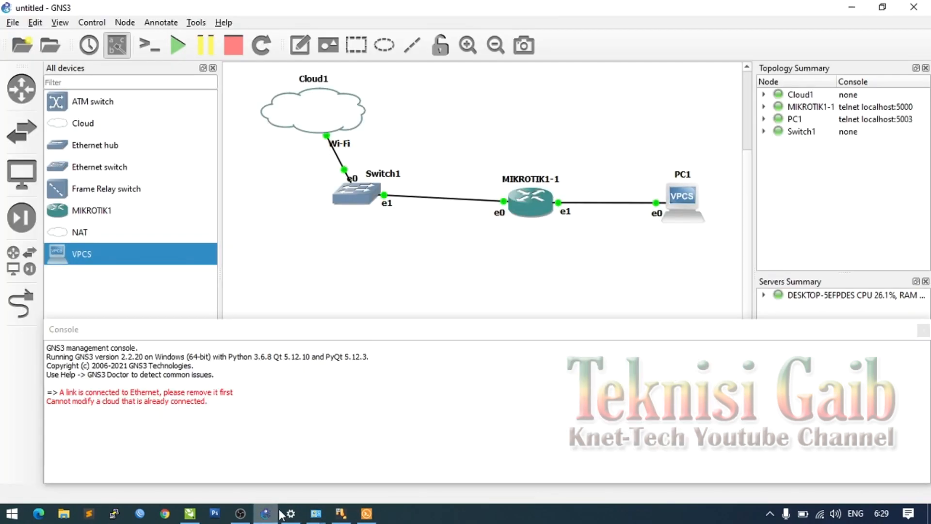
left_click(369, 513)
left_click_drag(449, 30, 459, 48)
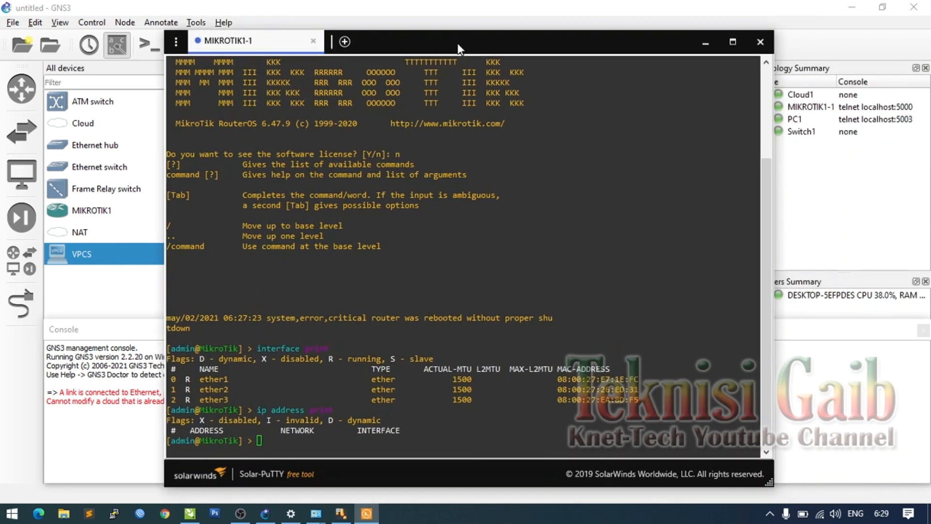
type("ip ")
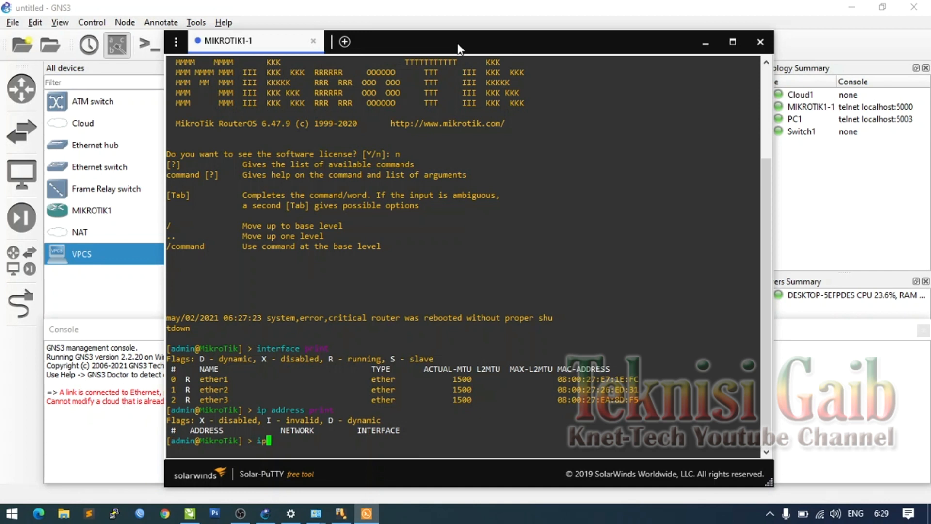
type("address add")
key("Tab")
key("Tab")
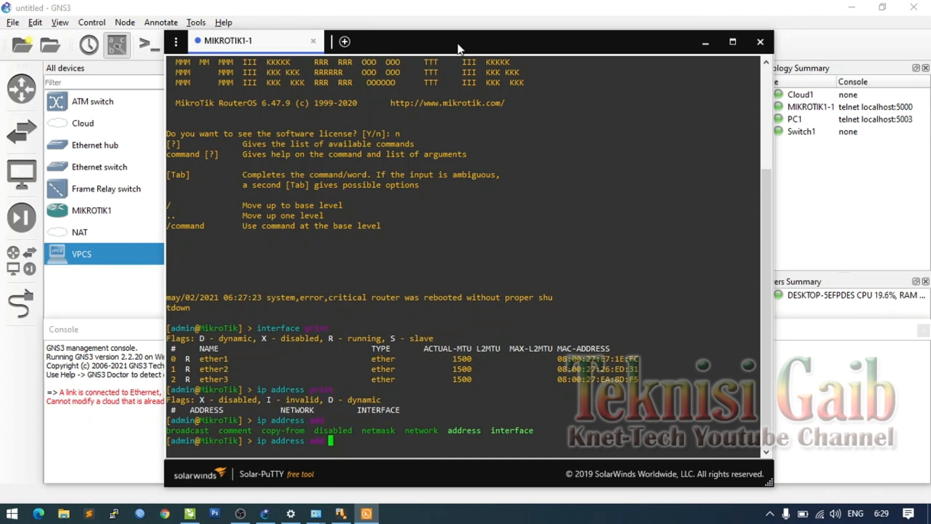
type("address=192.168.17")
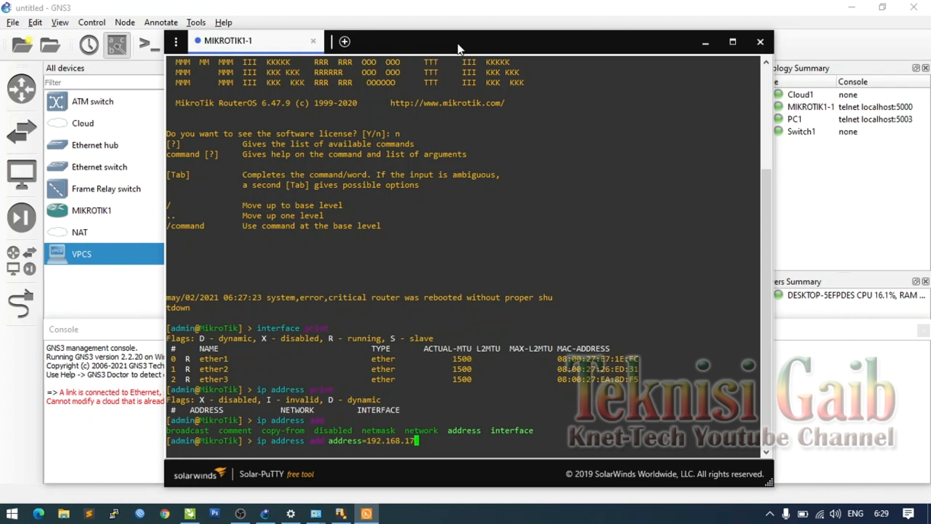
type(".100/24 interface=ether1")
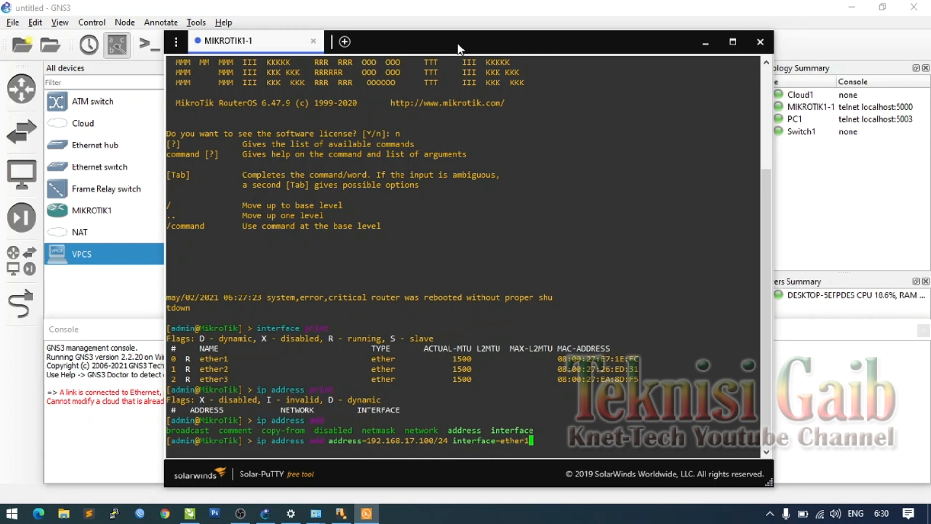
key("Return")
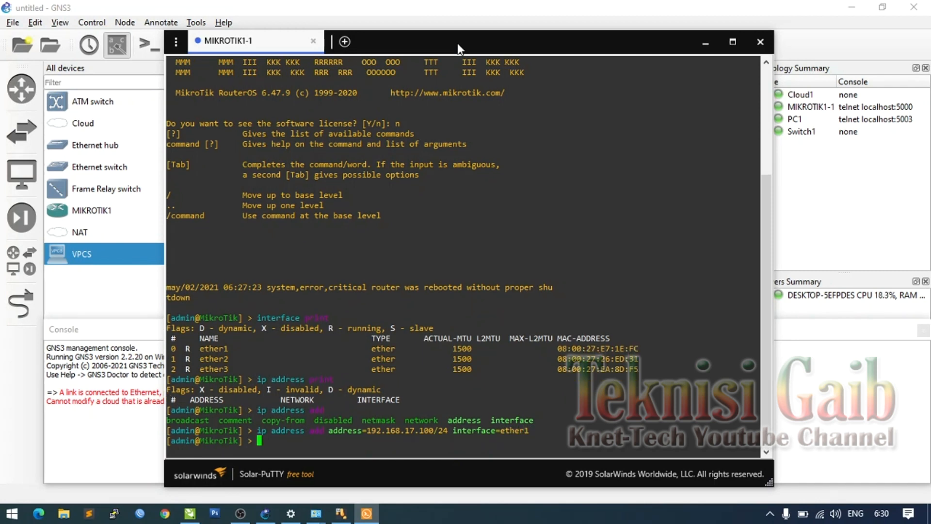
key("Up")
key("Up")
key("Return")
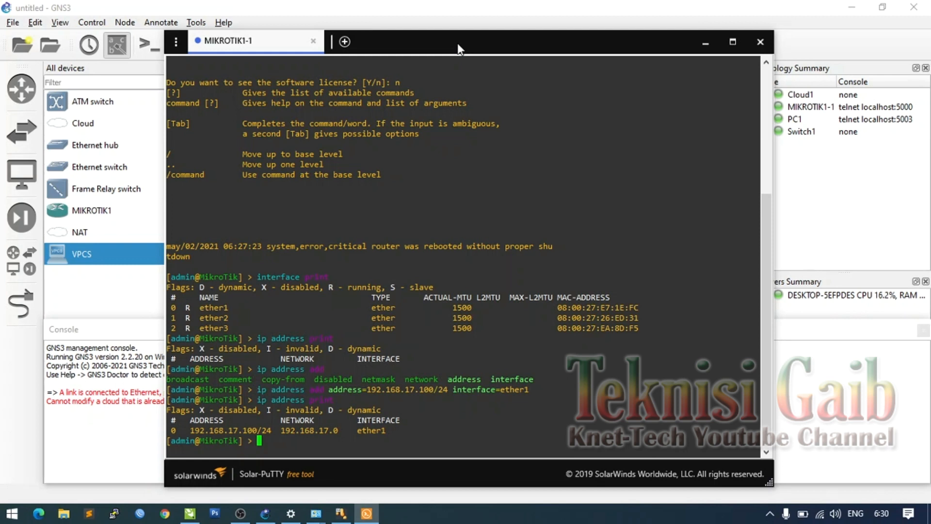
- Run ip dns set servers=192.168.17.1 allow-remote-requests=yes and verify with ip dns print
type("ip dns s")
key("Tab")
key("Tab")
key("BackSpace")
key("Tab")
key("Tab")
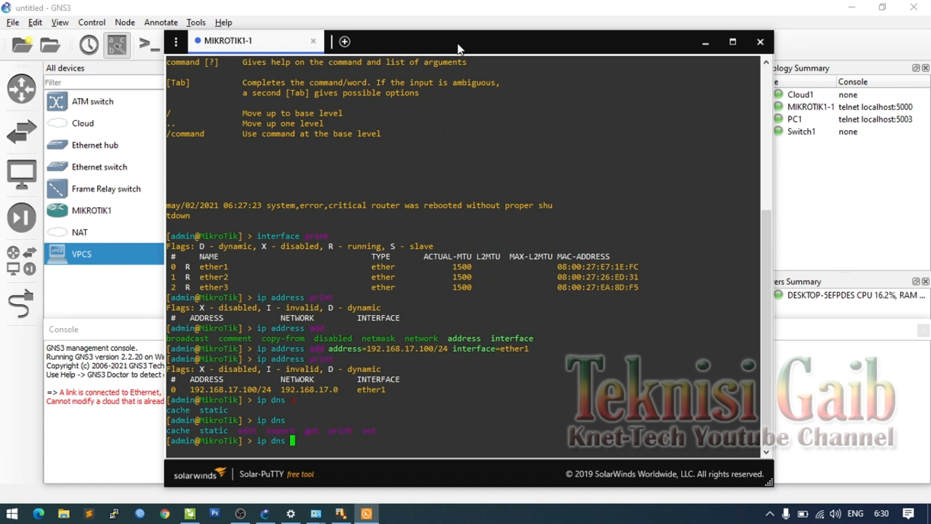
type("set")
key("Tab")
key("Tab")
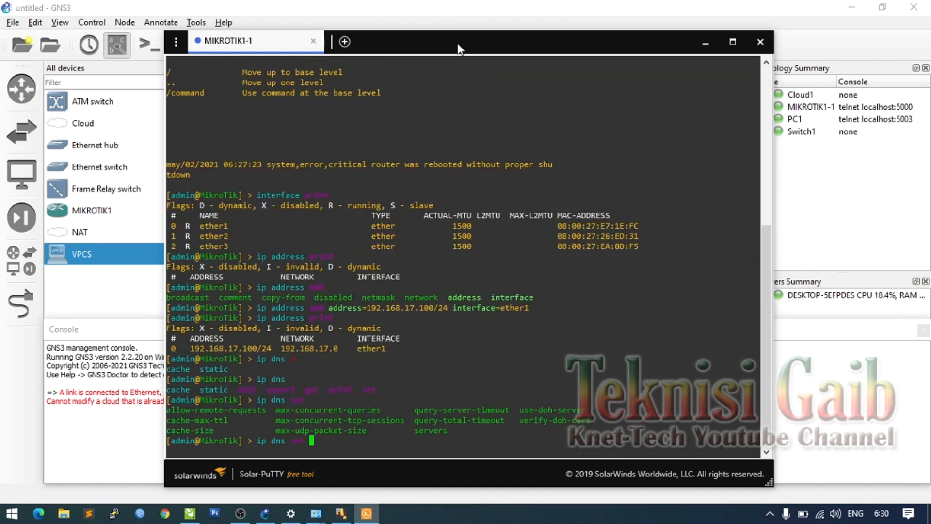
type("servers=192.168.17.1")
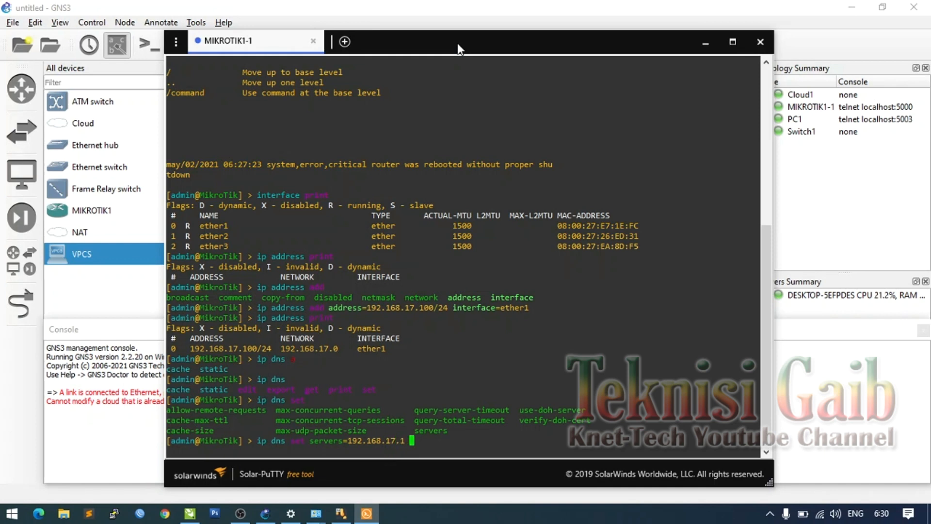
type(" allow-remote-requests=yes")
key("Return")
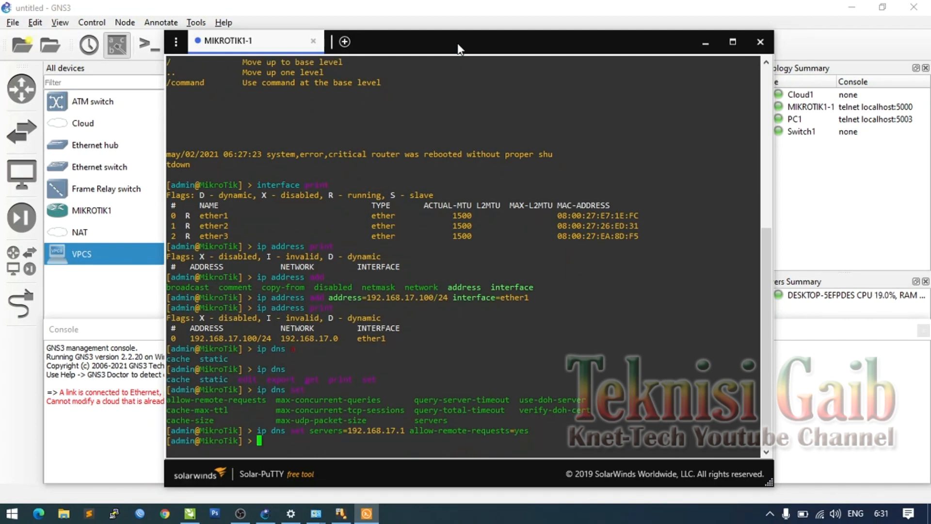
type("ip dns print")
key("Return")
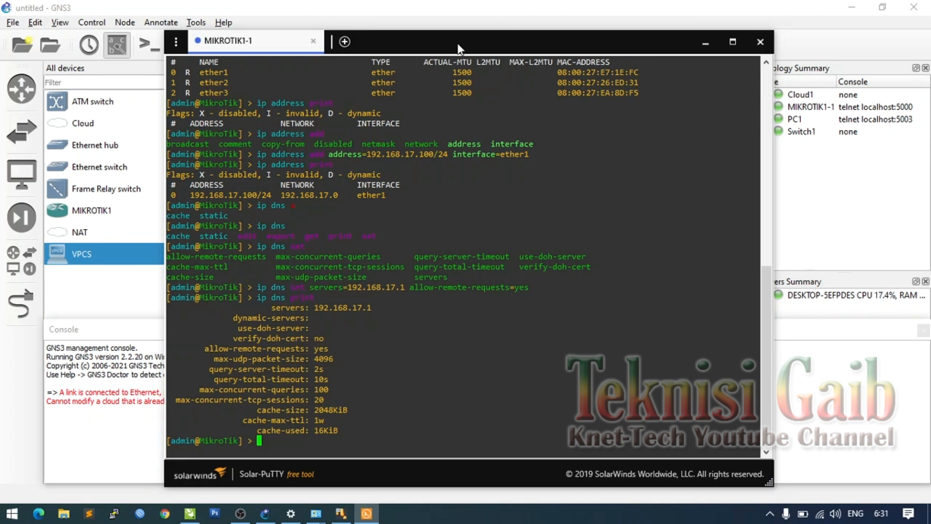
- Ping 192.168.17.1 (100% loss), then print routes showing only connected 192.168.17.0/24
type("ping")
type("192.168.17.1")
key("Return")
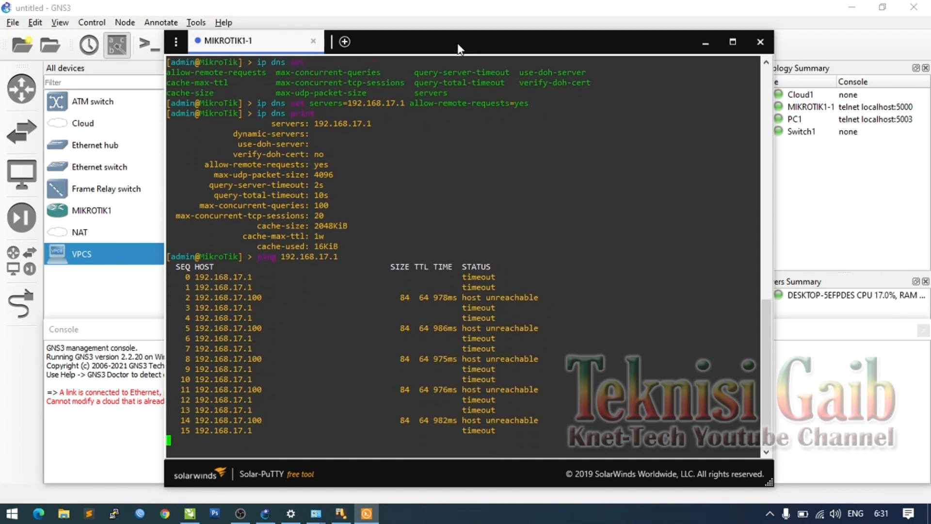
key("ctrl+c")
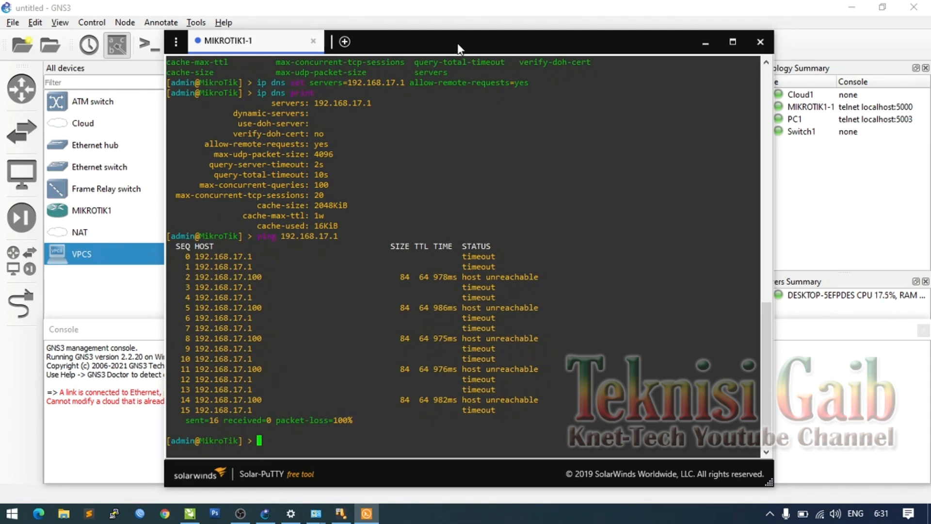
type("ip route print")
key("Return")
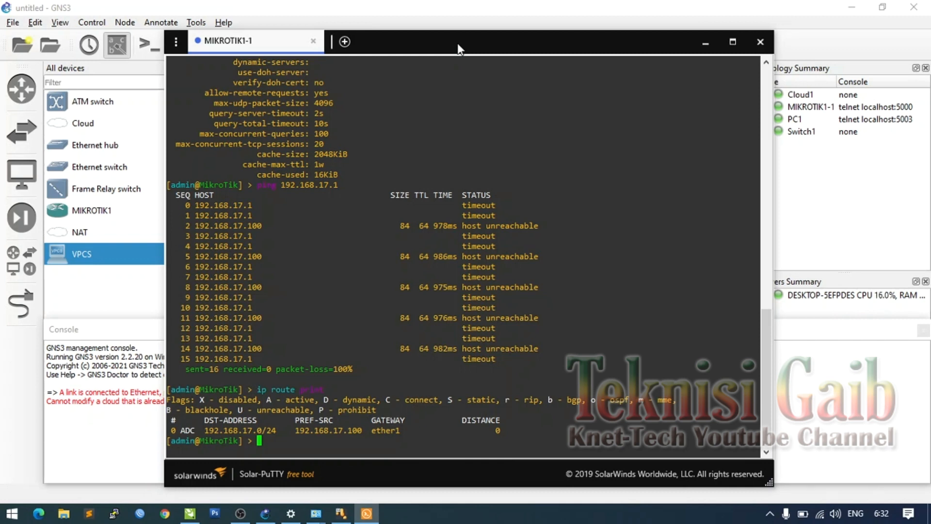
- Add a route with dst-address=0.0.0.0/0 and gateway=192.168.17.1
type("ip route add")
key("Tab")
key("Tab")
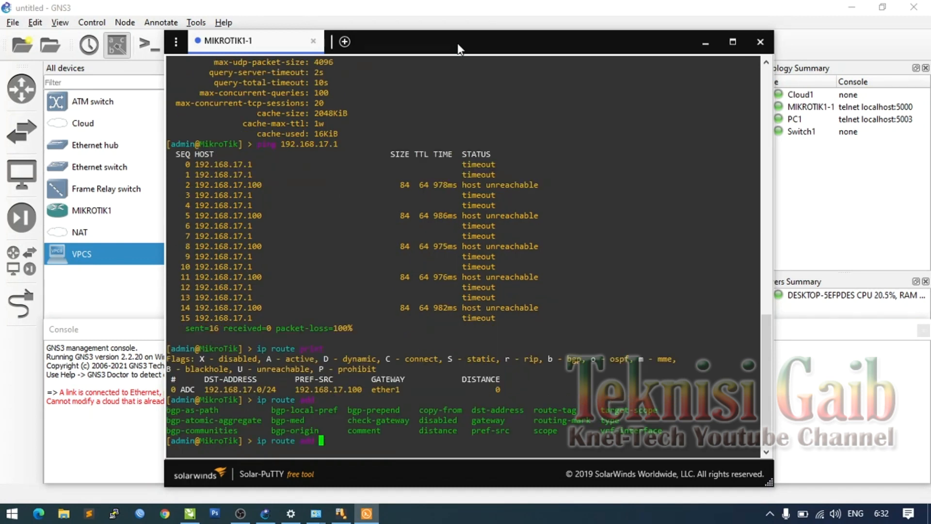
type("ds")
key("Tab")
type("0.0.0.0/0")
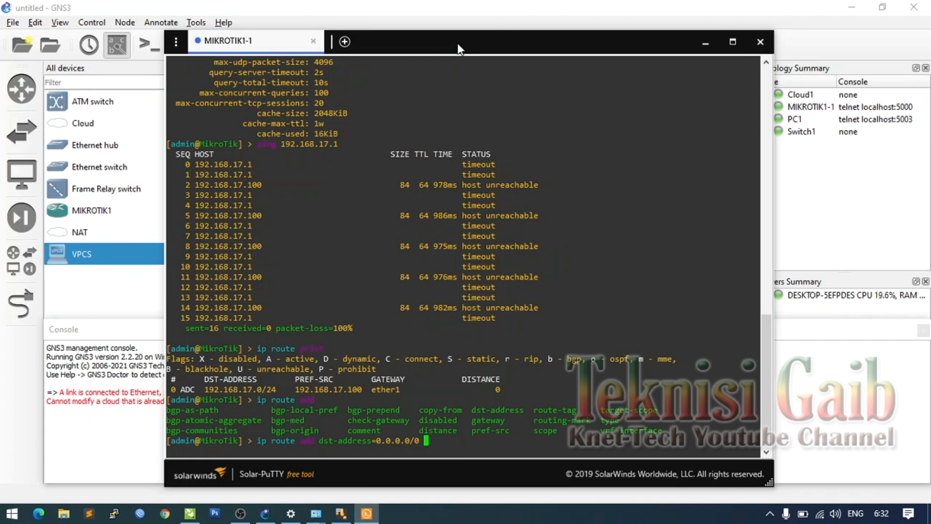
type("gateway=192.168.17.1")
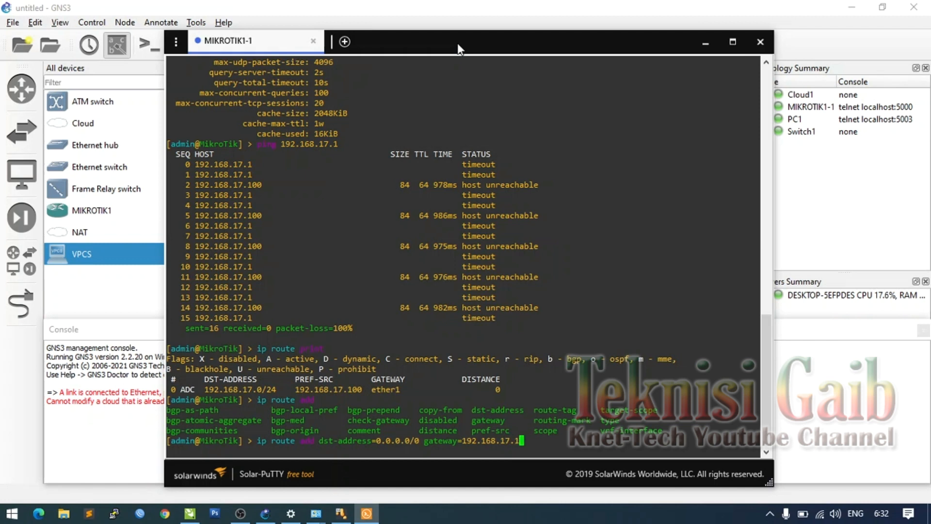
key("Return")
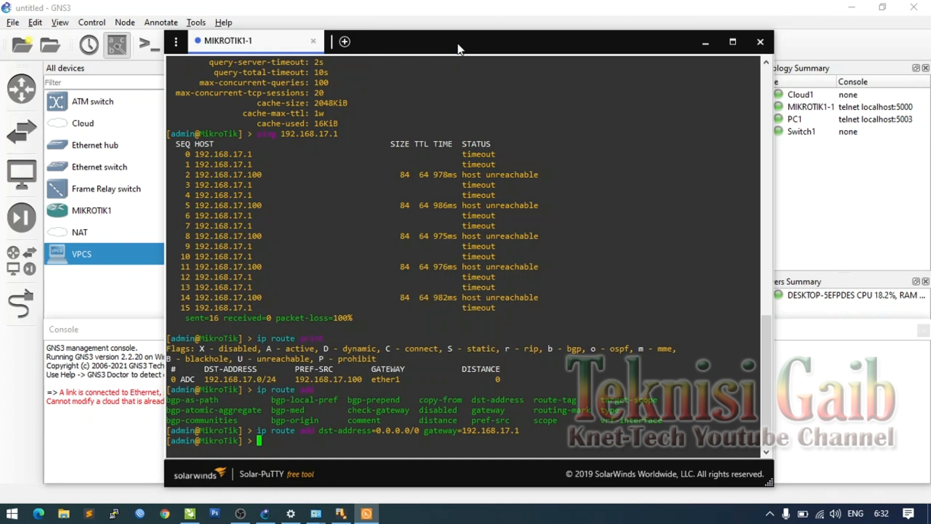
- Ping 192.168.17.1 again and stop it after two timeouts, then switch to CorelDRAW
type("ping 192.168.17.1")
key("Return")
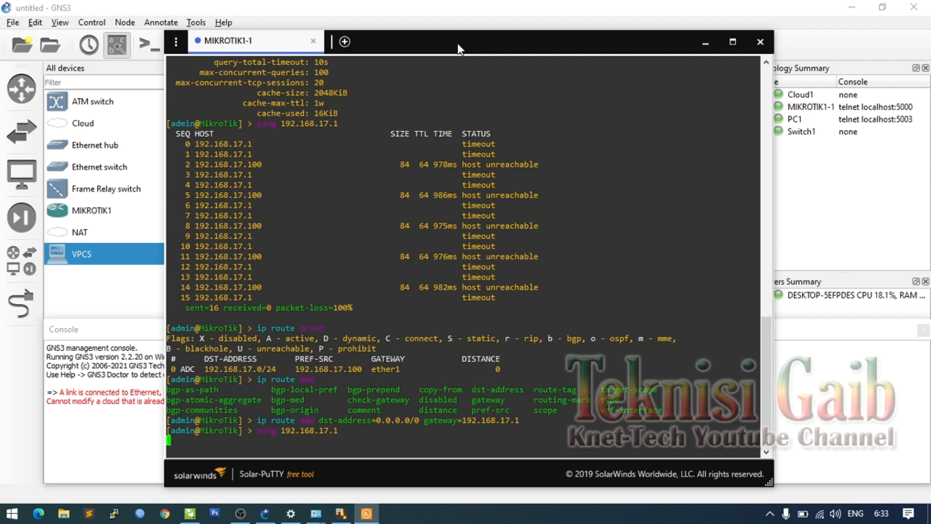
key("ctrl+c")
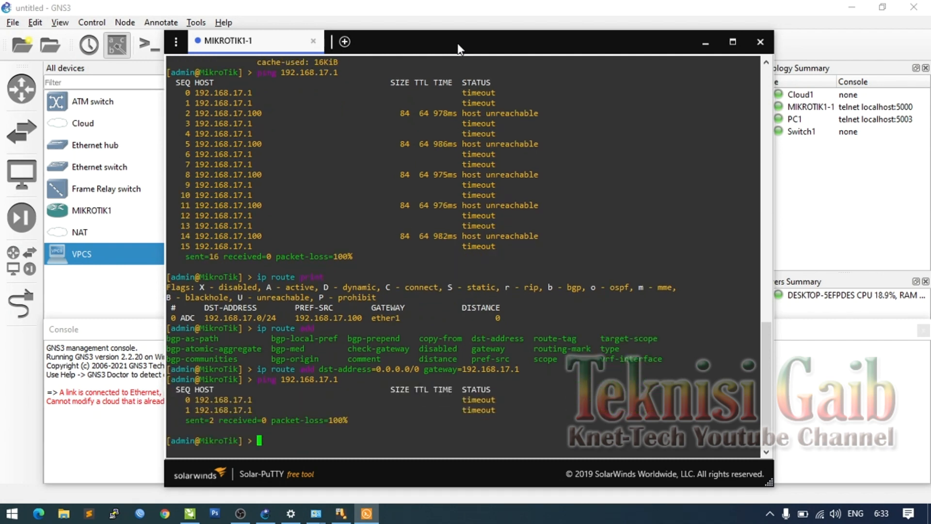
left_click(185, 519)
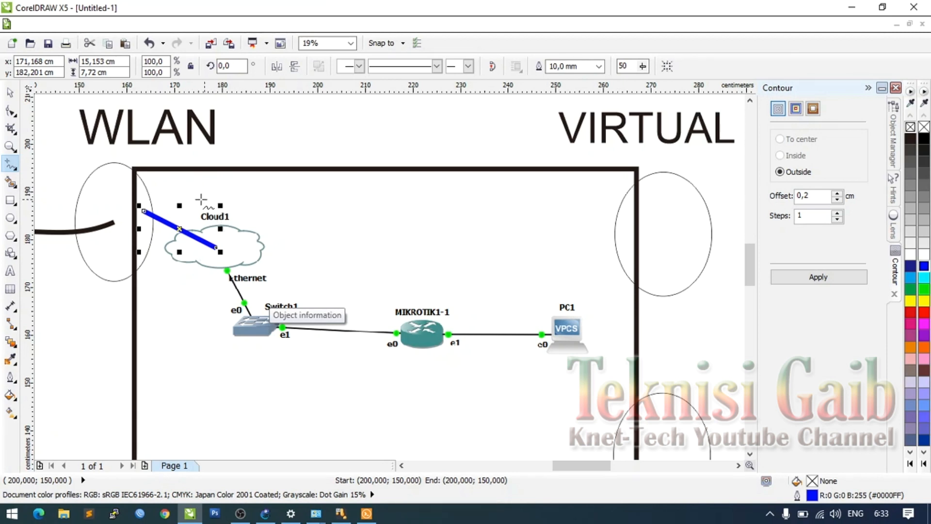
- Leave the CorelDRAW Cloud1–Switch1–MIKROTIK1-1–PC1 diagram and return to the GNS3 topology canvas
left_click(265, 514)
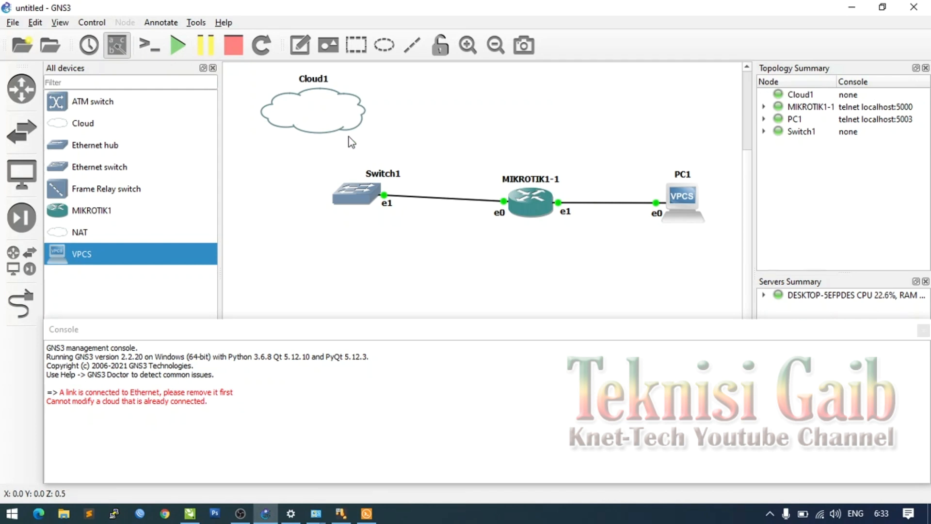
- Remove the Wi-Fi interface from Cloud1's configuration
right_click(350, 107)
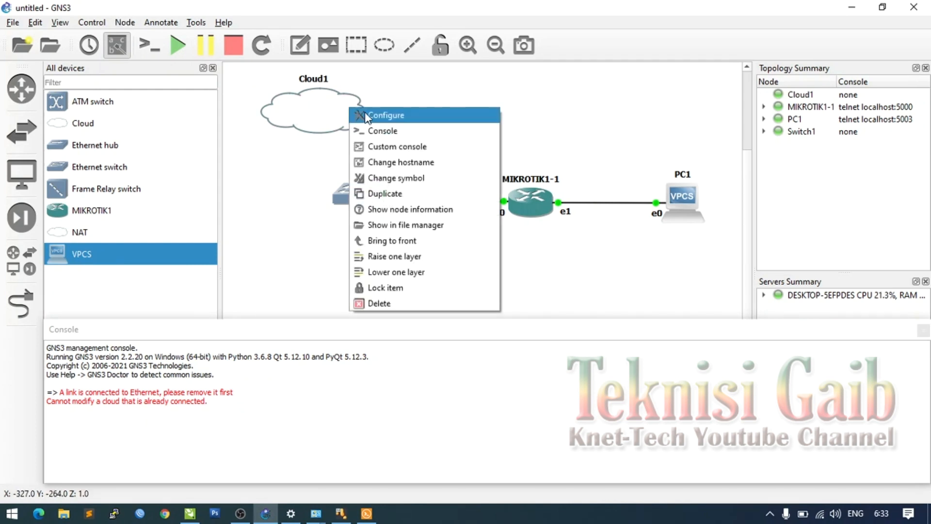
left_click(360, 117)
left_click(274, 192)
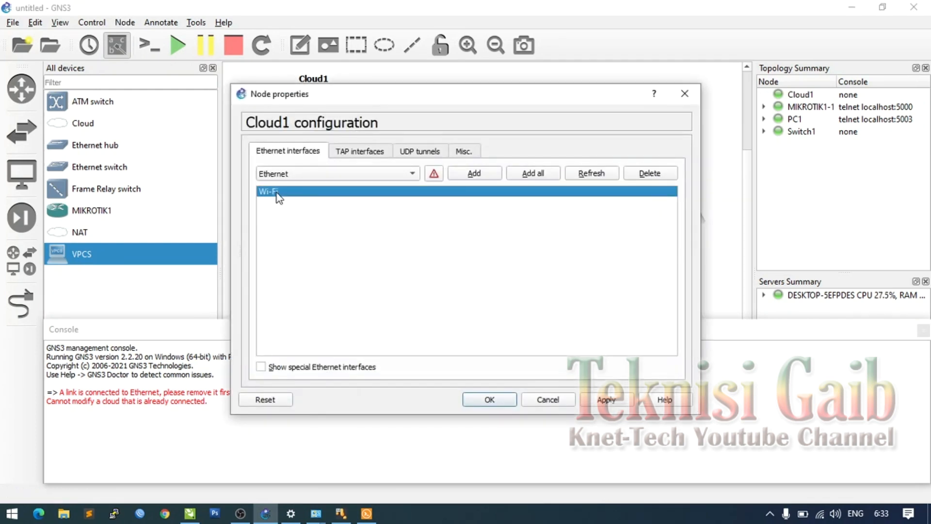
left_click(654, 173)
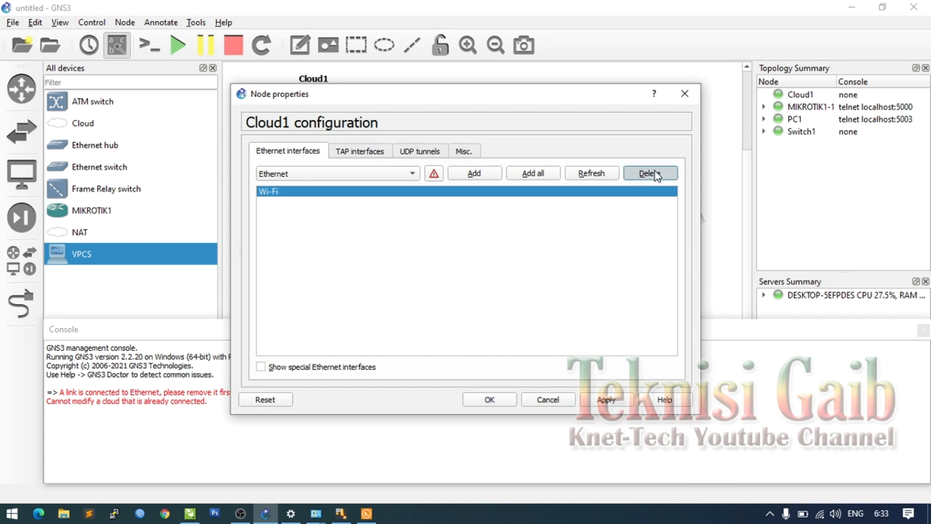
left_click(359, 178)
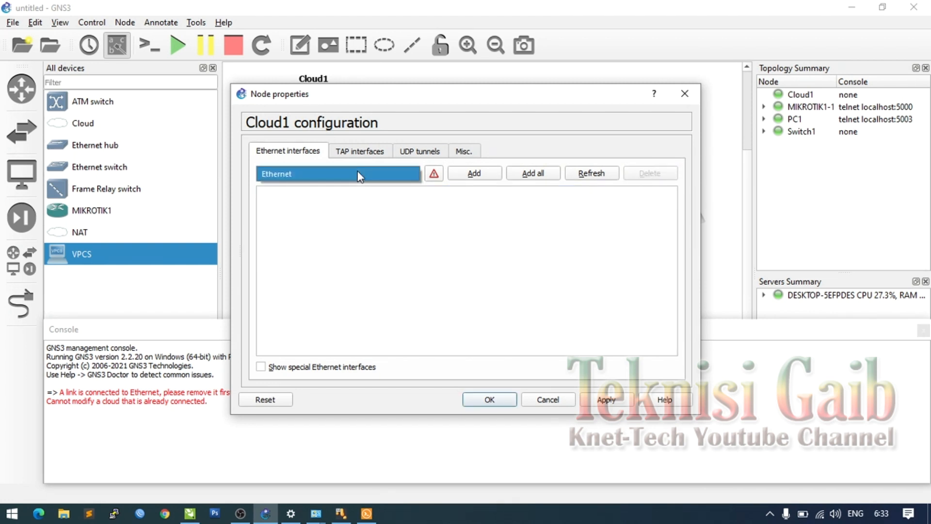
- Add the VirtualBox Host-Only Network interface to Cloud1, save, and start a link from Cloud1
left_click(300, 367)
left_click(321, 174)
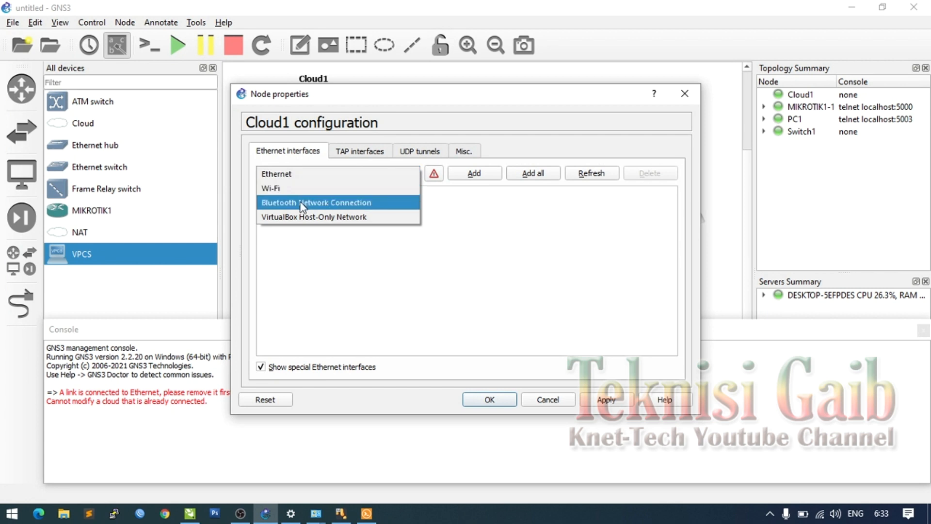
left_click(303, 217)
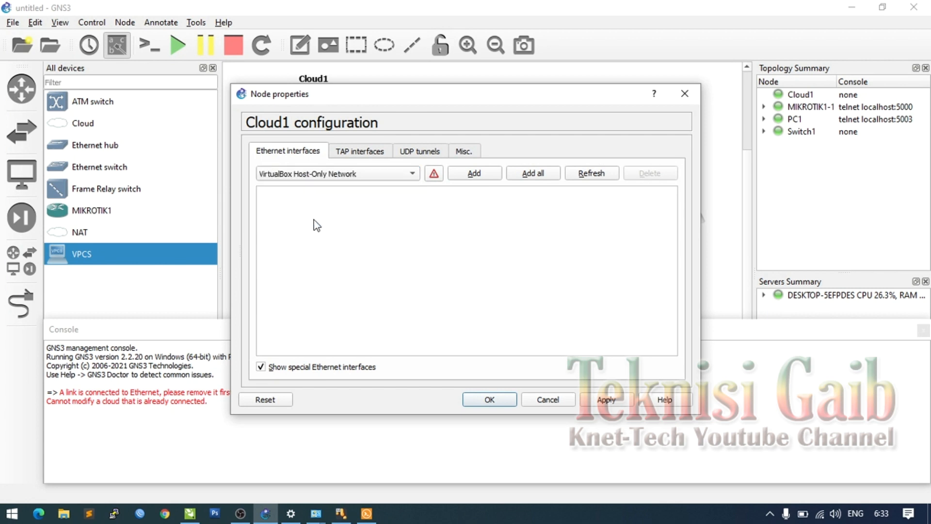
left_click(460, 175)
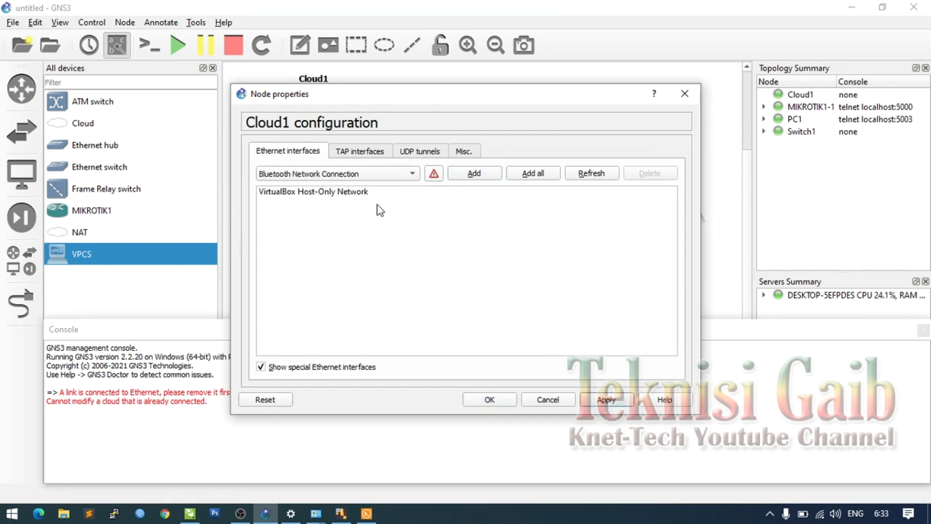
left_click(359, 151)
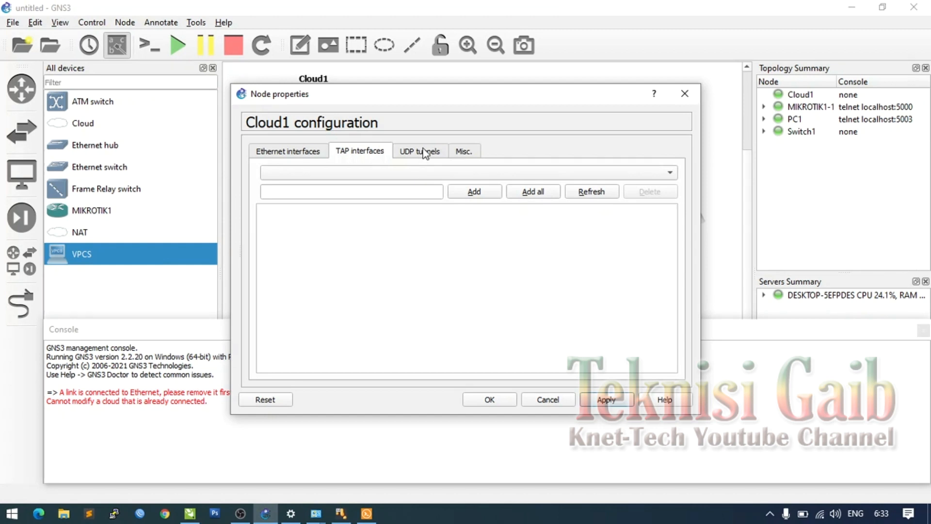
left_click(425, 152)
left_click(462, 151)
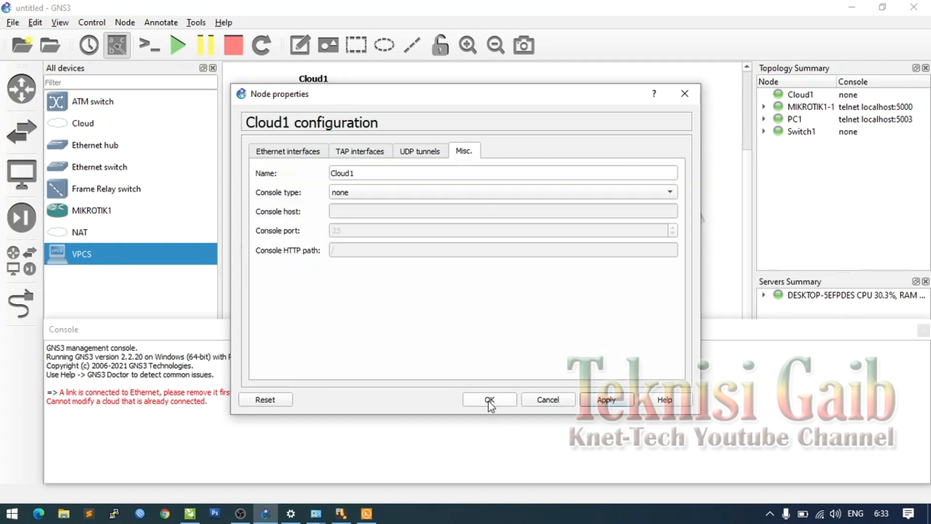
left_click(489, 401)
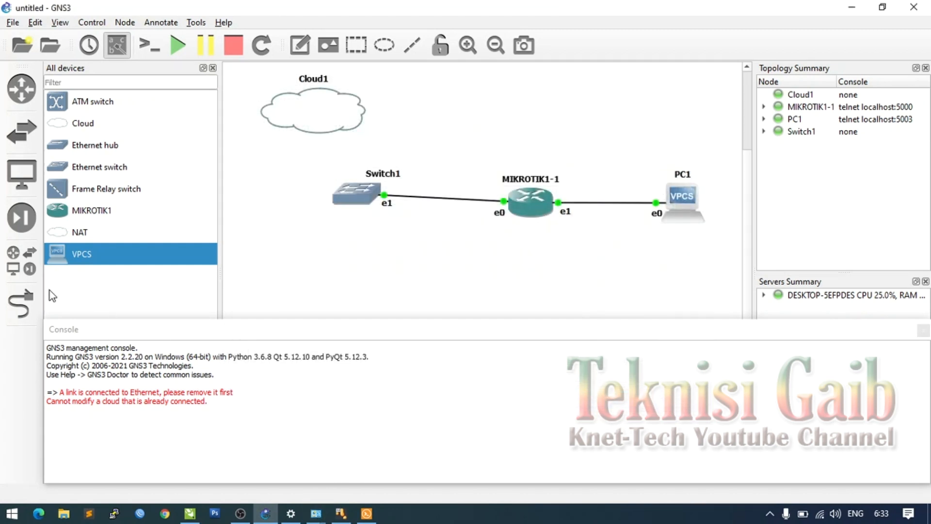
left_click(21, 303)
left_click(311, 114)
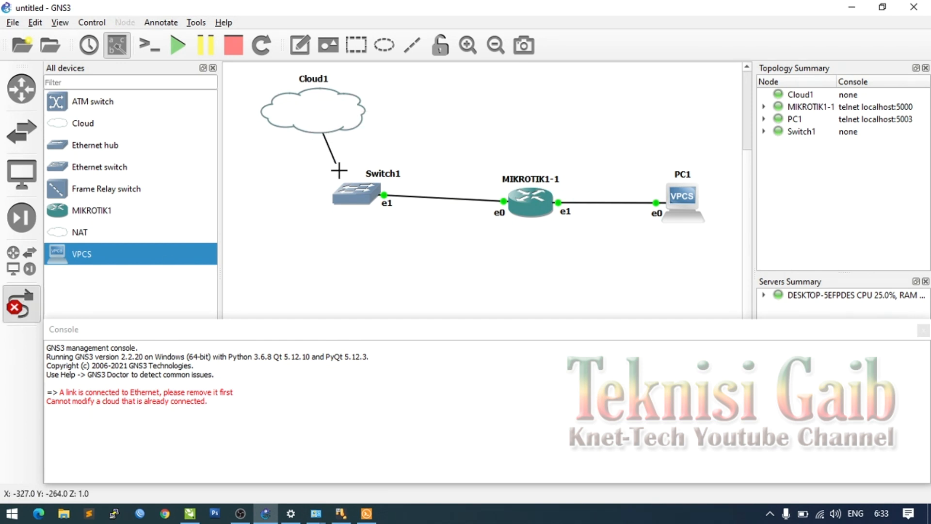
- Connect the Cloud1 link to Switch1 Ethernet0, then view Wi-Fi status and open Windows Network Connections
left_click(365, 196)
left_click(390, 204)
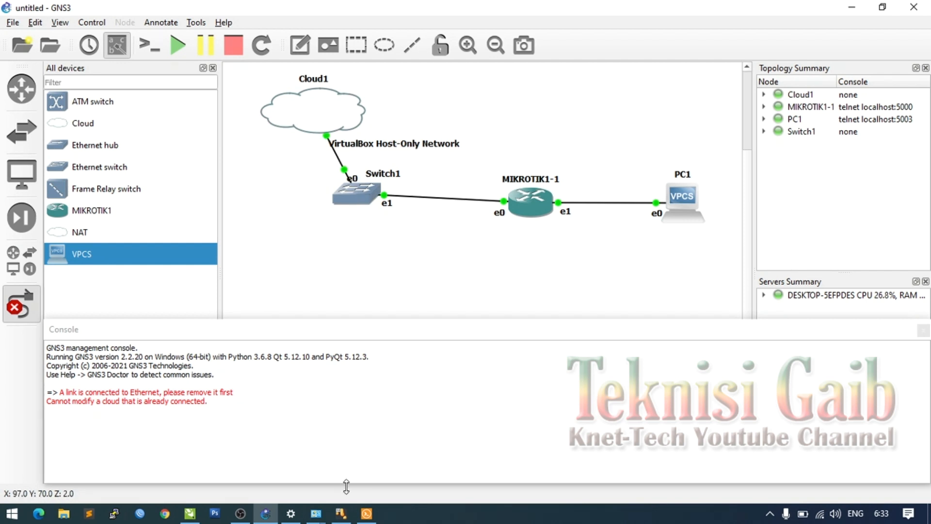
mouse_move(316, 513)
left_click(383, 451)
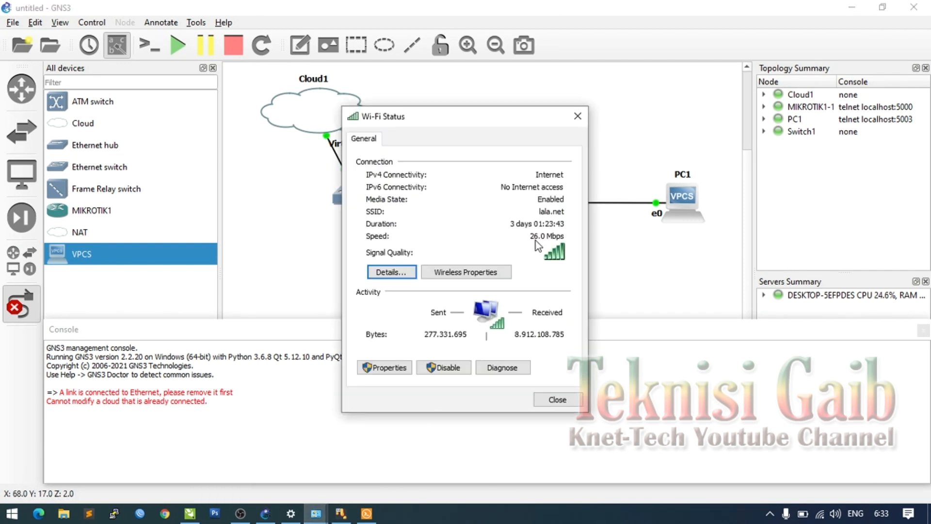
left_click(552, 400)
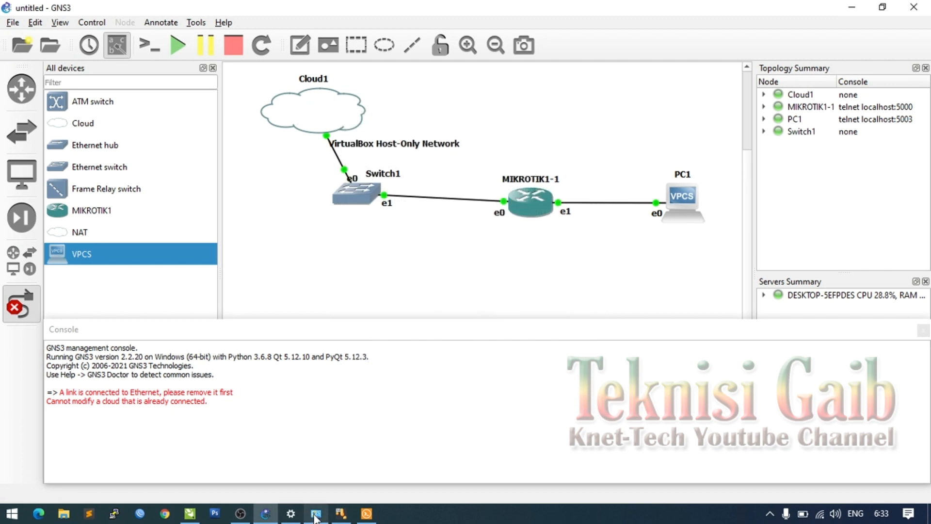
left_click(316, 514)
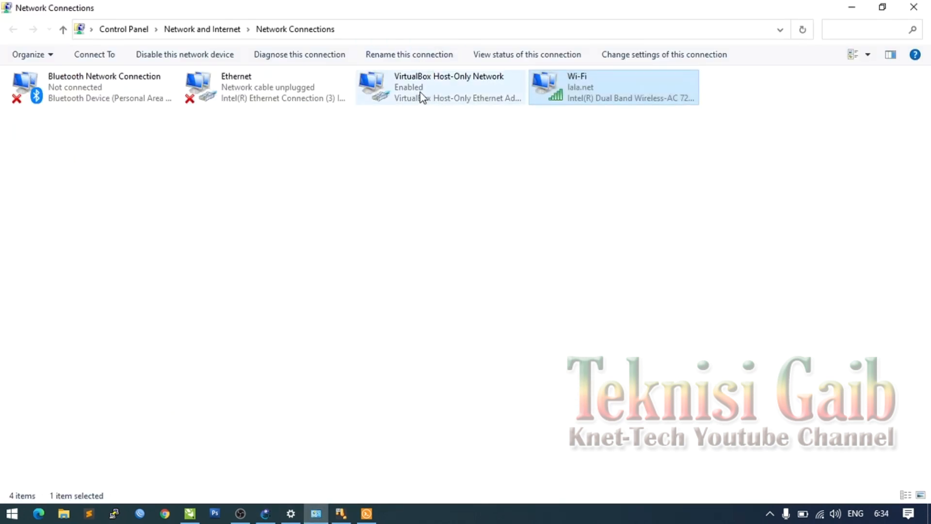
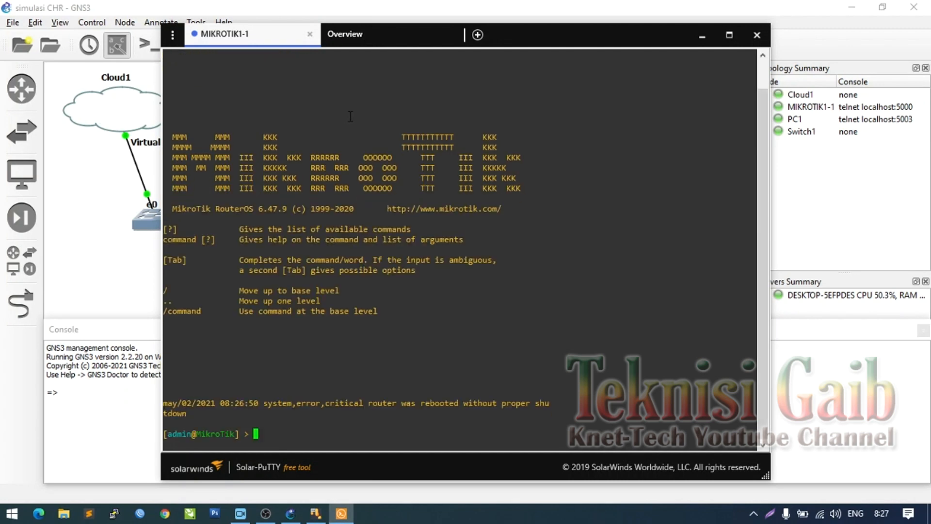
- Run /system reset-configuration no-defaults=yes on the MikroTik router and confirm with y
type("/system re")
key("Tab")
key("Tab")
type("se")
key("Tab")
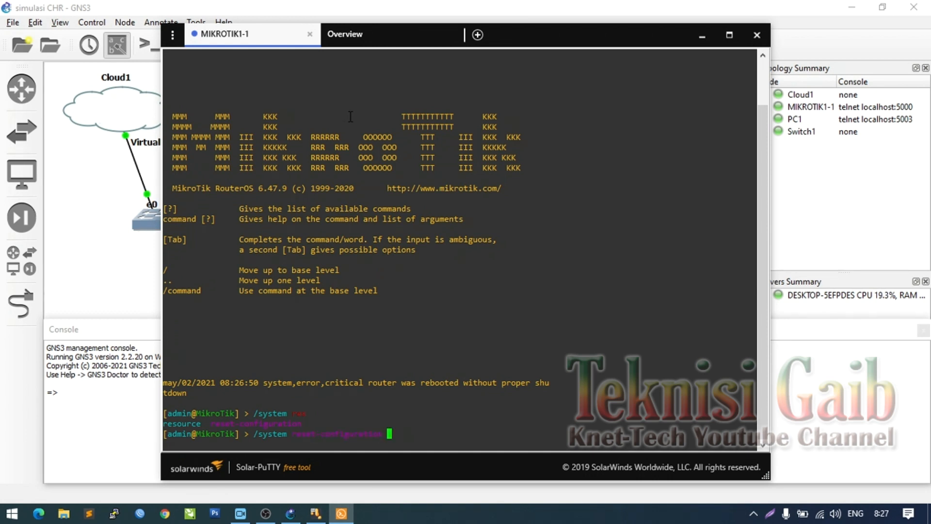
key("Tab")
key("Tab")
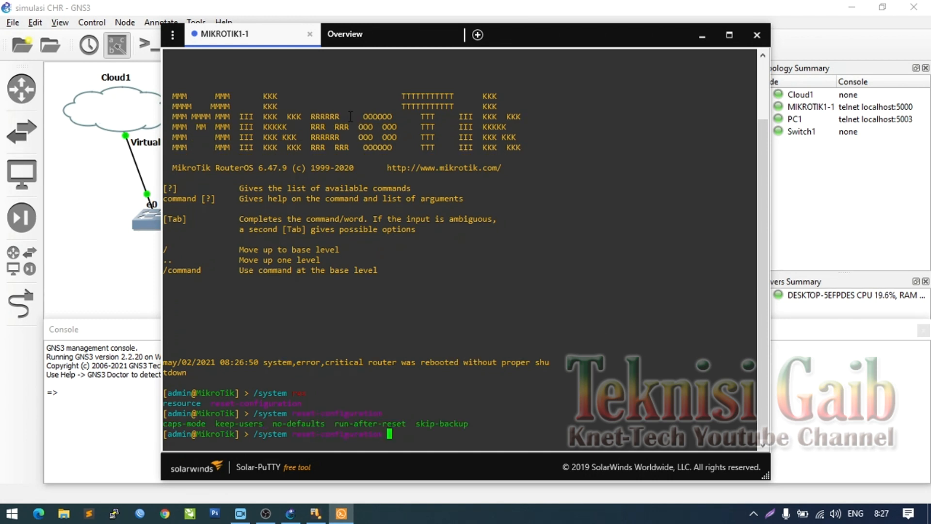
type("no")
key("Tab")
type("yes")
key("Return")
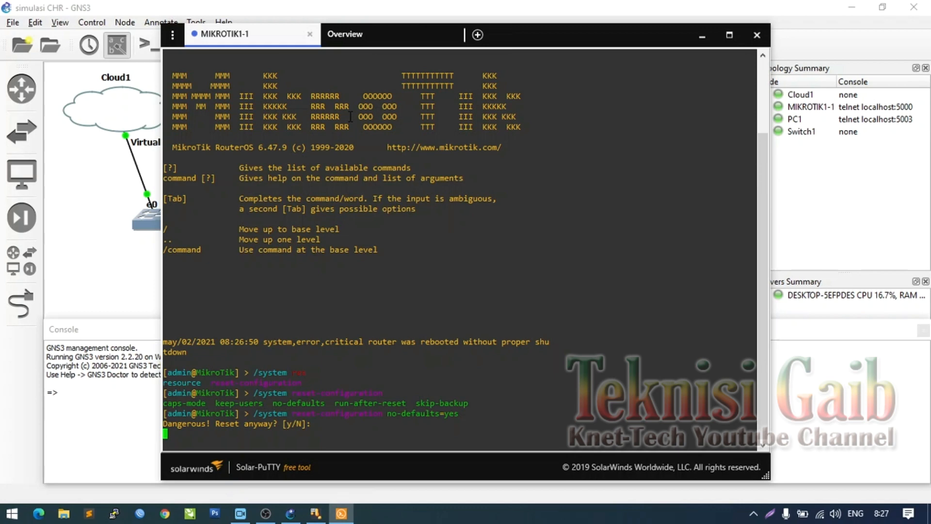
type("y")
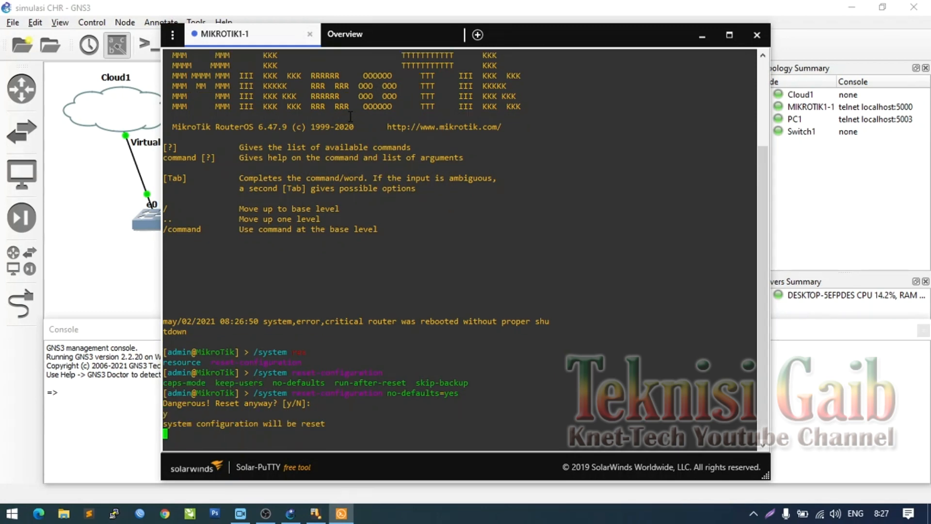
- Close the router's Solar-PuTTY terminal window
left_click(311, 513)
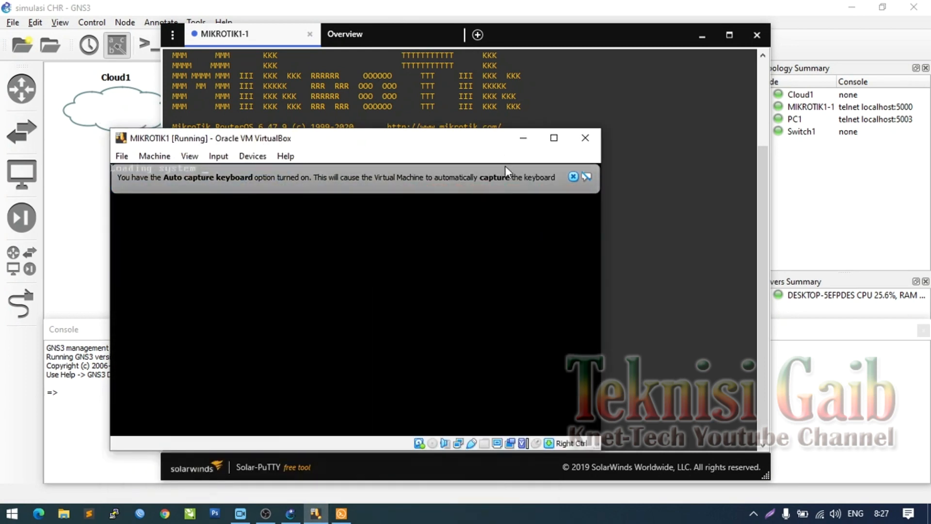
left_click(573, 178)
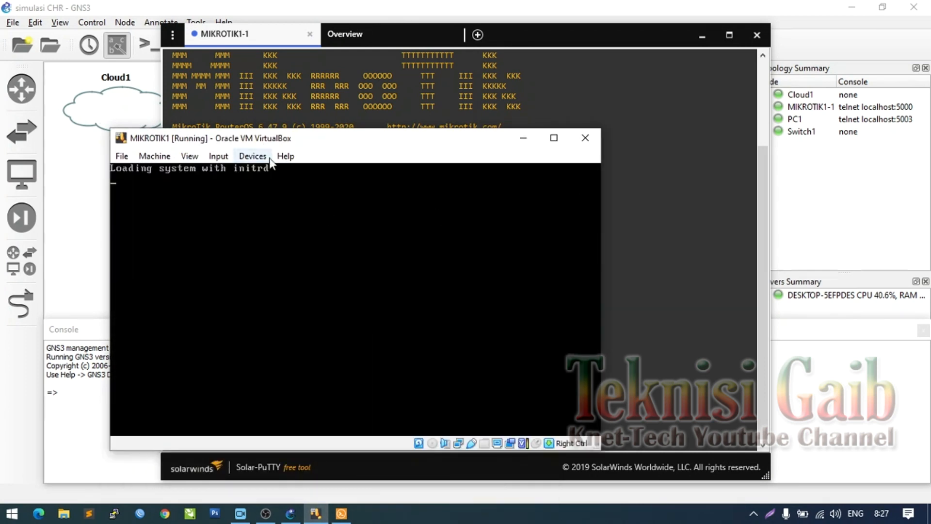
left_click(258, 100)
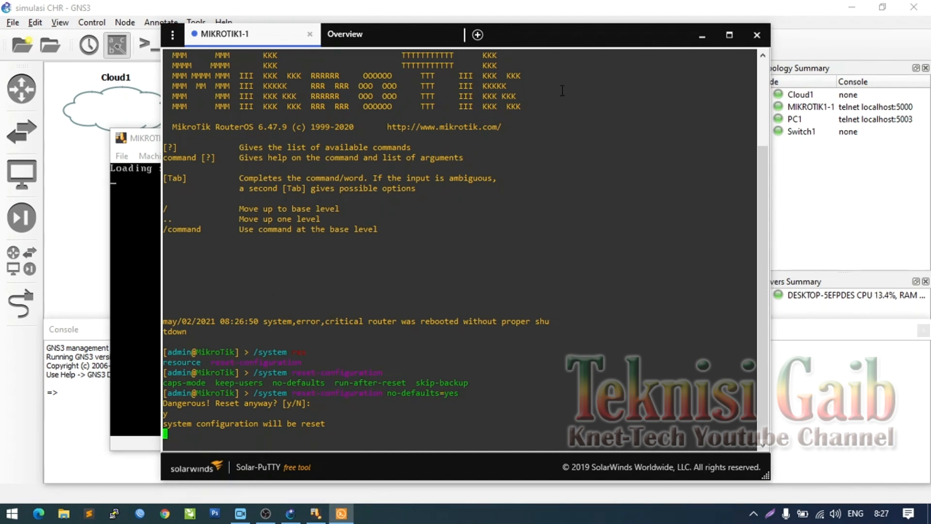
left_click(758, 35)
- Bring GNS3 forward and view MIKROTIK1-1's context menu without choosing an action
left_click(290, 514)
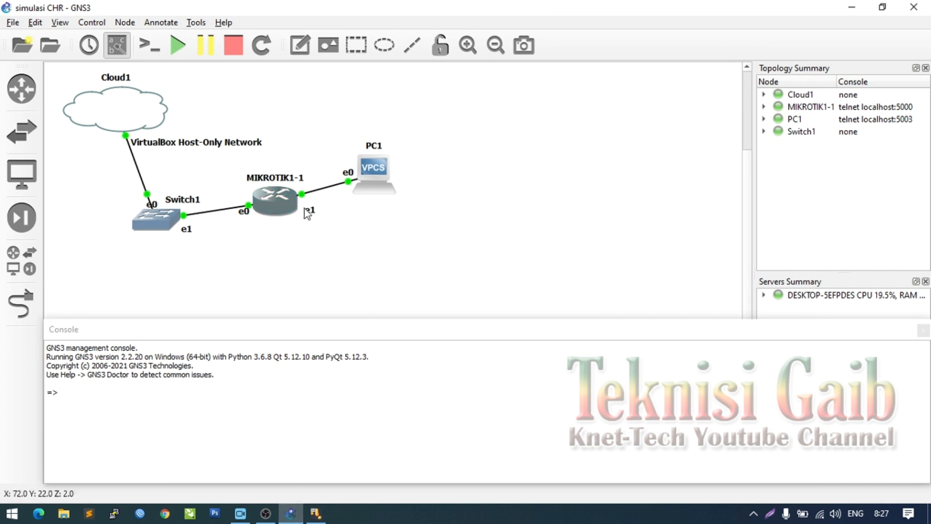
right_click(286, 206)
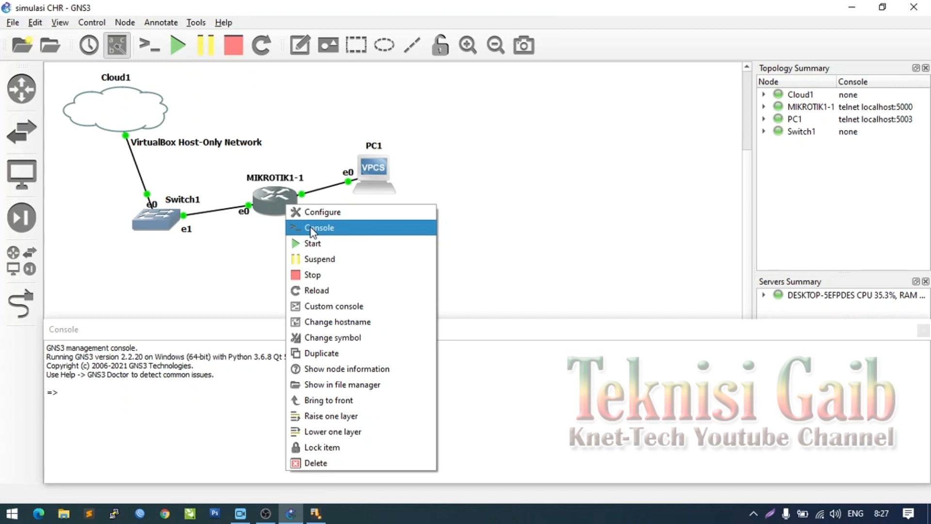
left_click(490, 208)
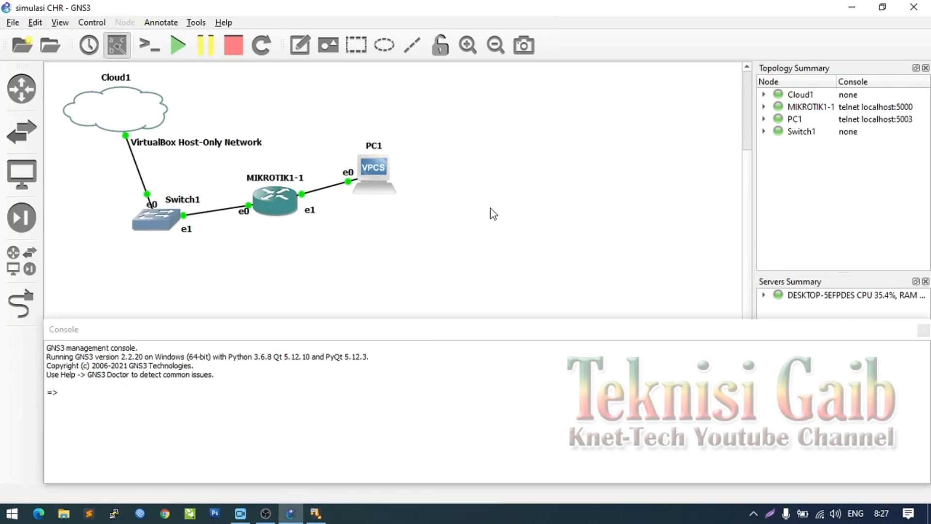
mouse_move(318, 513)
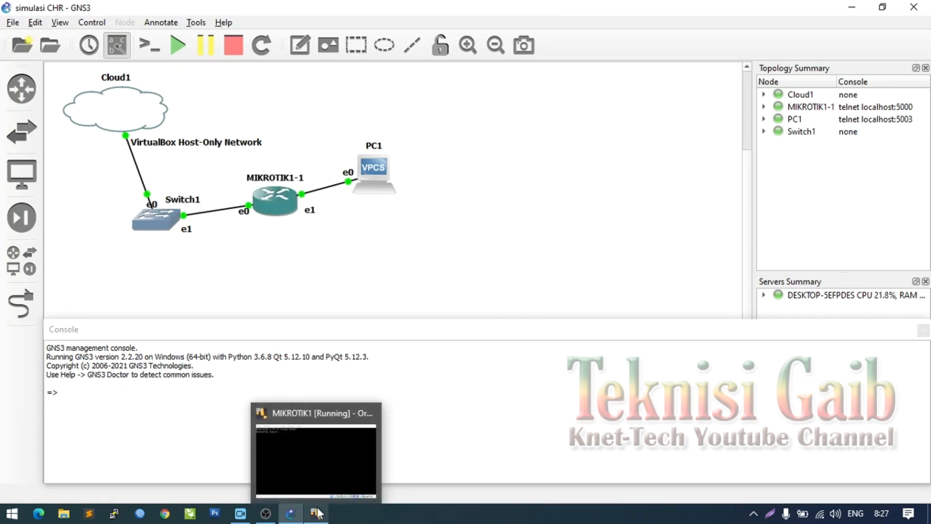
mouse_move(309, 436)
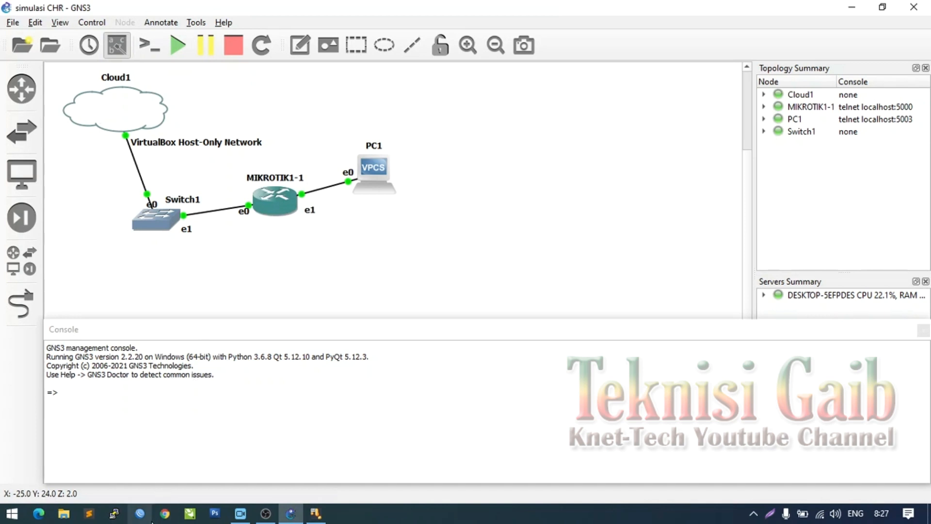
- Connect WinBox to the CHR neighbour 08:00:27:E7:1E:FC
left_click(140, 513)
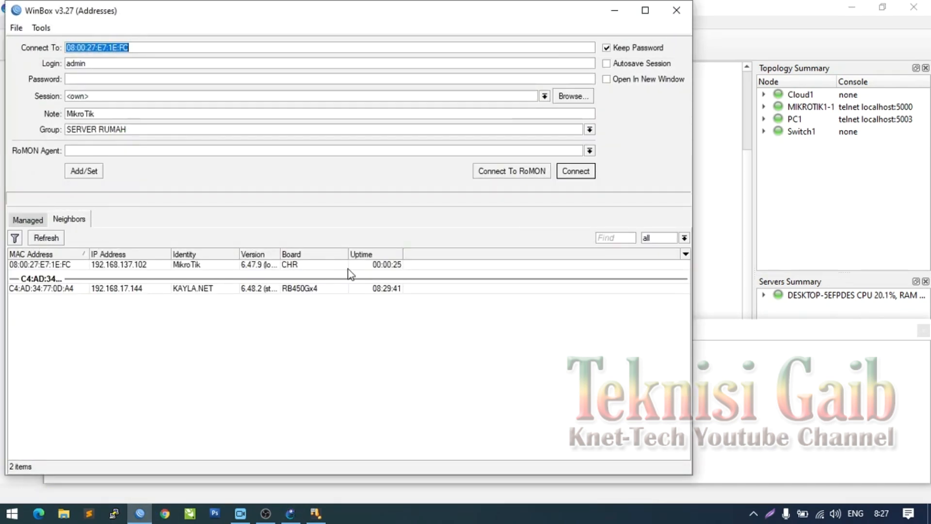
left_click(64, 265)
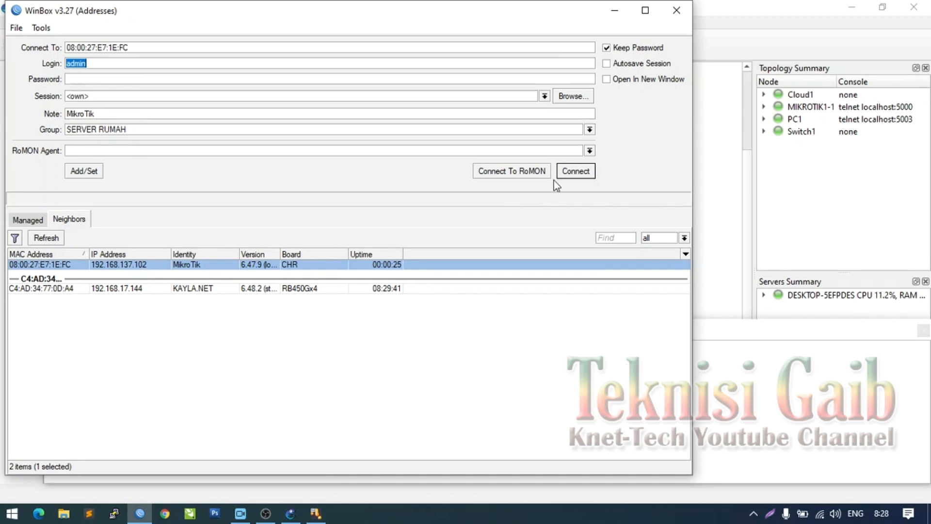
left_click(569, 171)
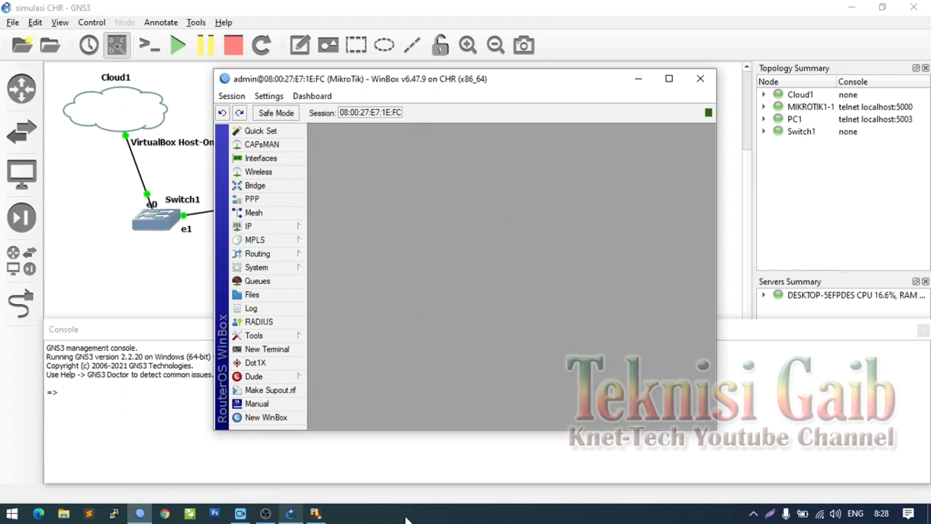
- Glance at Windows Network & Internet settings, then maximize the WinBox session window
right_click(820, 514)
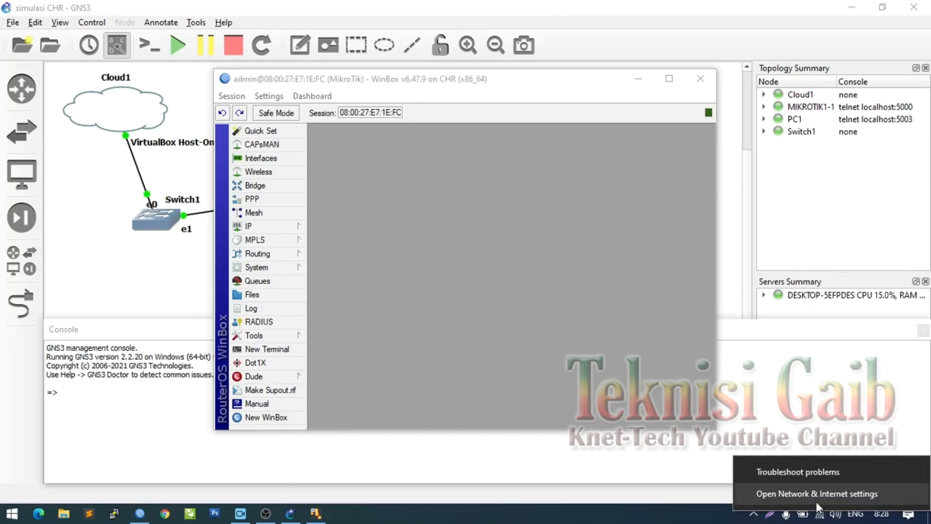
left_click(816, 501)
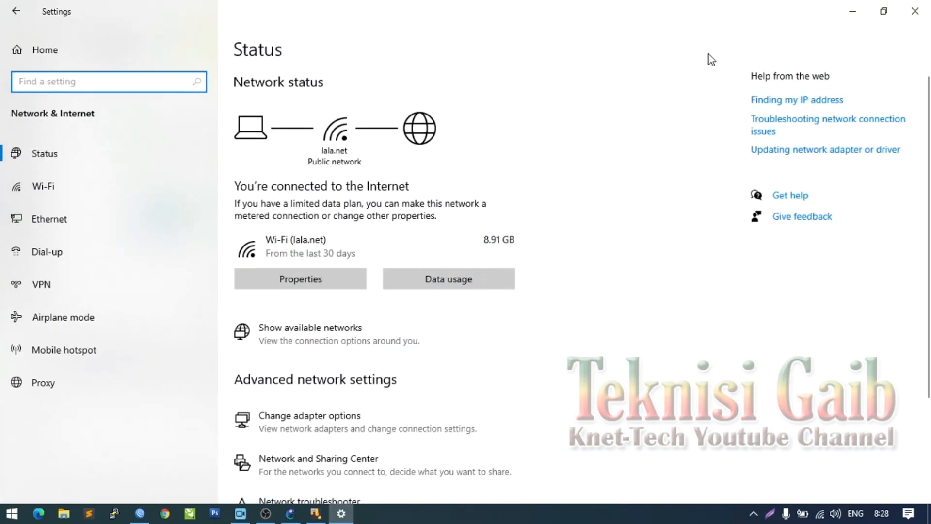
left_click(853, 18)
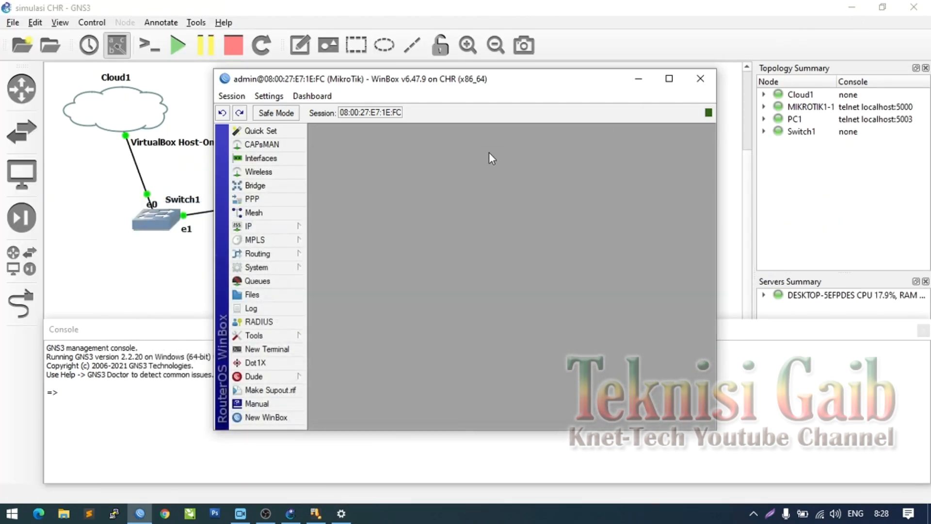
left_click(667, 80)
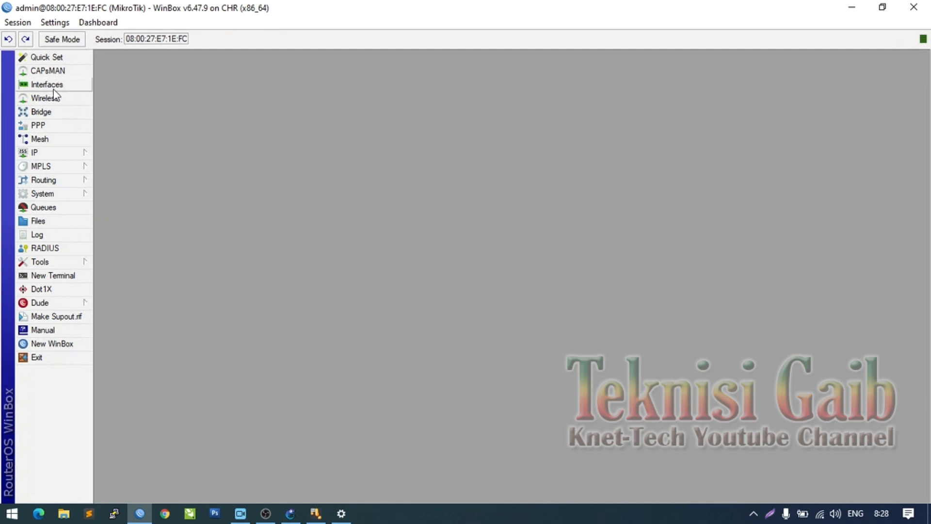
- Check the ether1 lease in the router's DHCP Client list
left_click(75, 154)
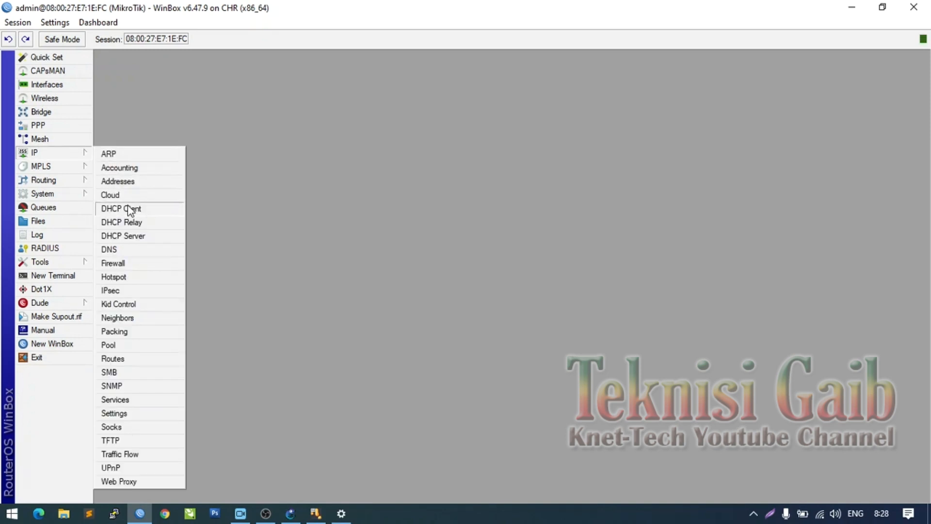
left_click(142, 212)
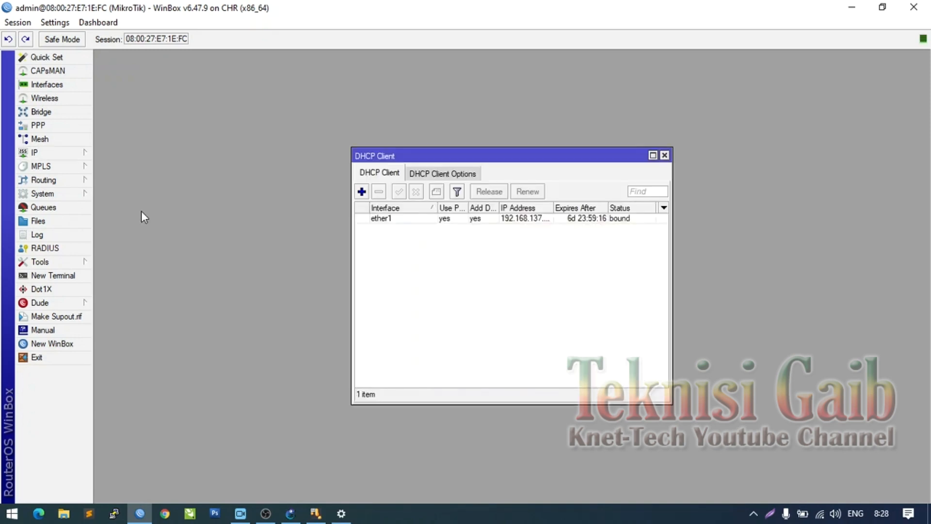
left_click(539, 221)
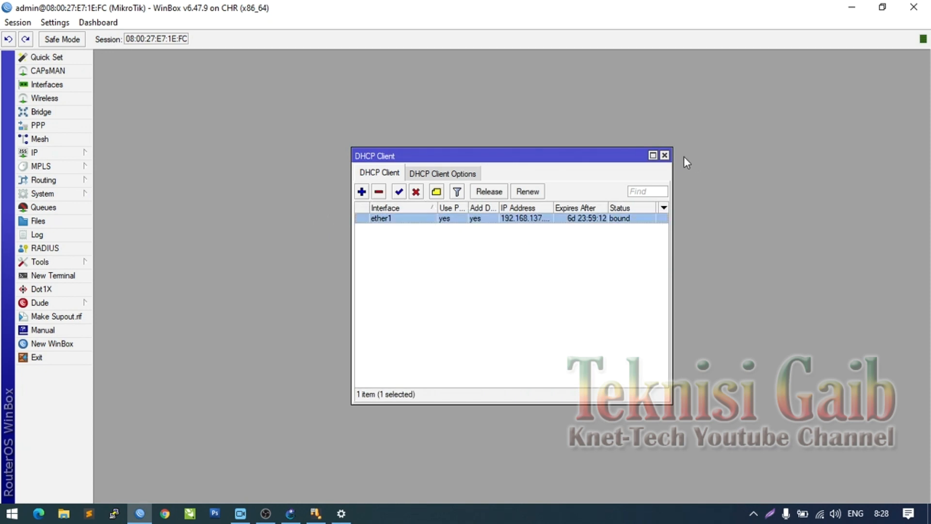
left_click(665, 155)
- Open IP > Addresses to see ether1's address in the 192.168.137.0 network
left_click(66, 153)
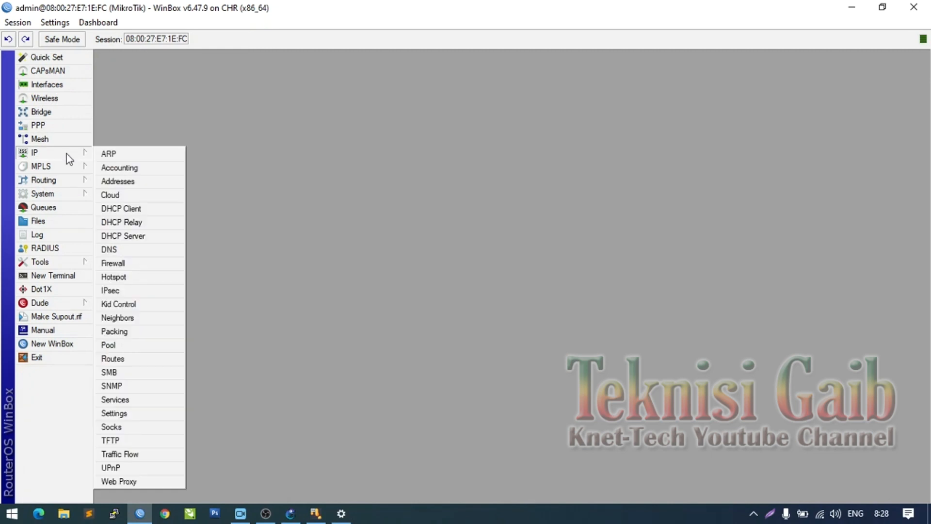
left_click(117, 182)
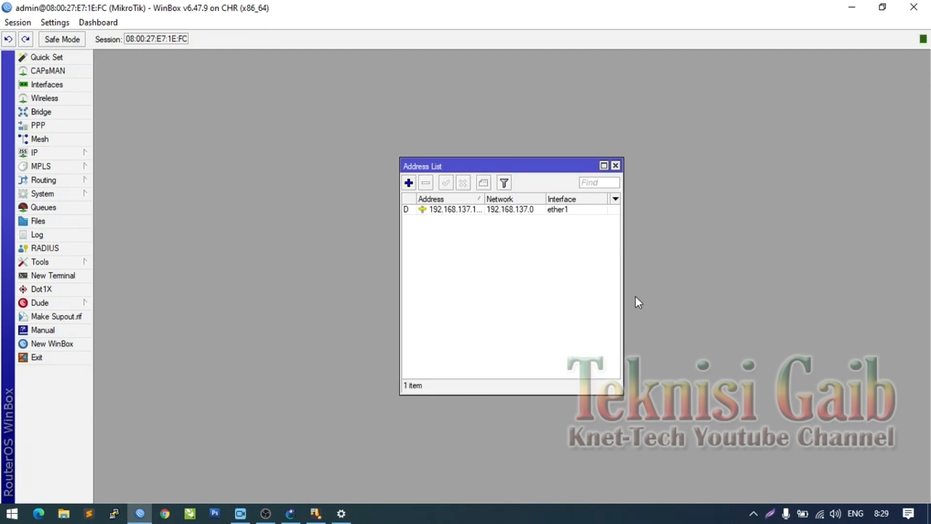
left_click(42, 153)
mouse_move(93, 165)
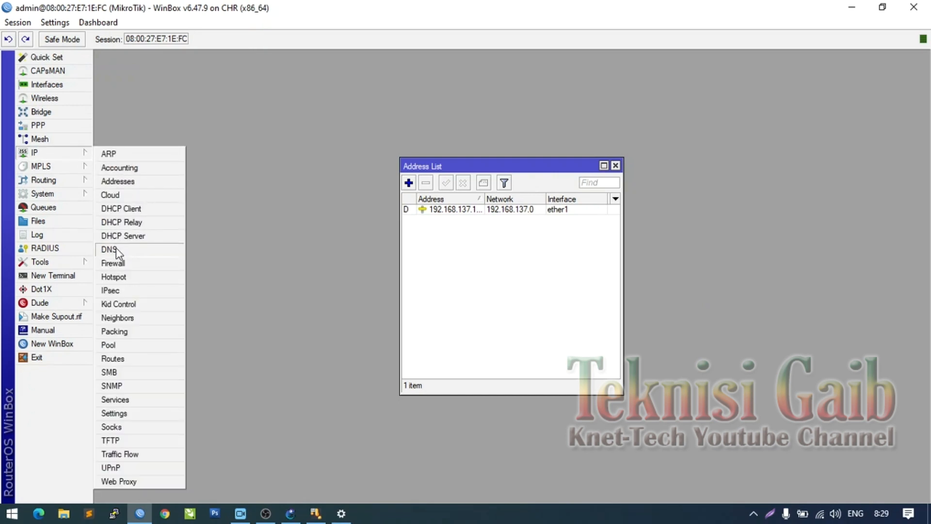
- Set the router's DNS server to 8.8.8.8 and allow remote requests
left_click(110, 249)
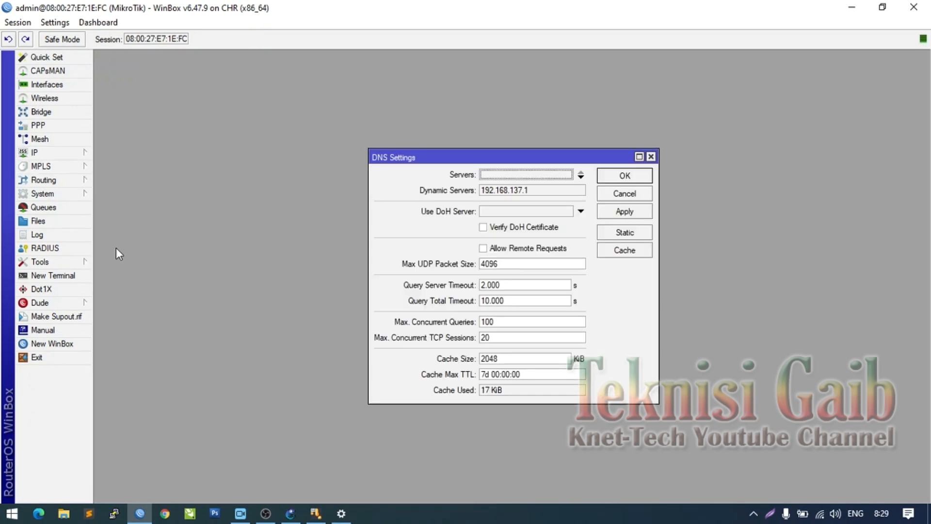
left_click(490, 250)
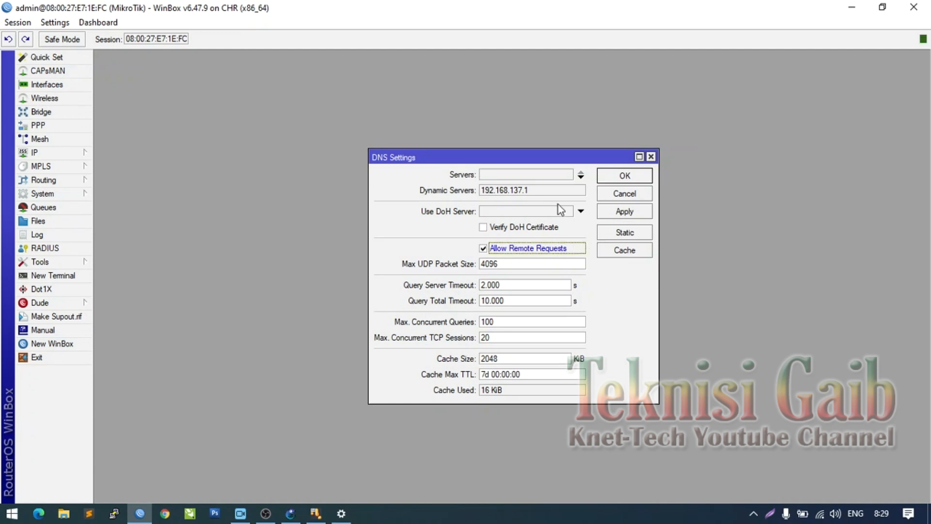
left_click(514, 174)
type("8.8.8.8")
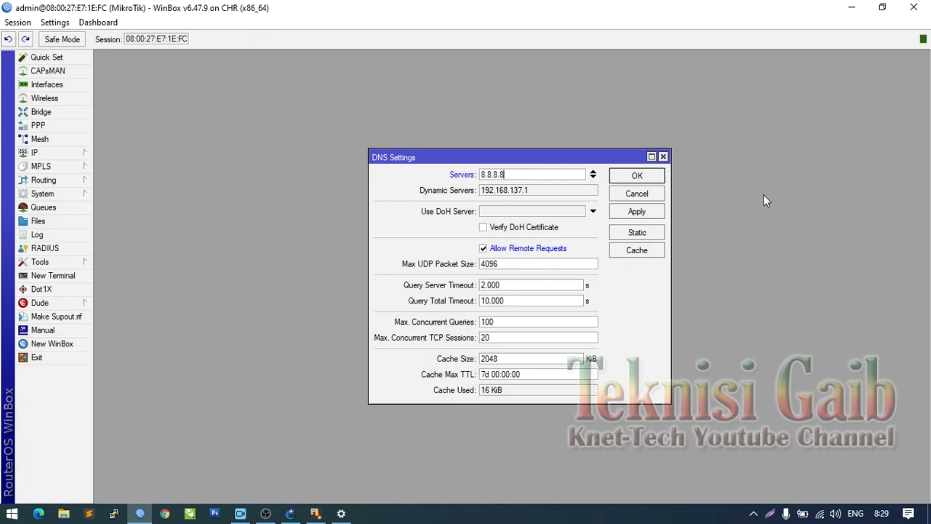
left_click(637, 211)
left_click(653, 176)
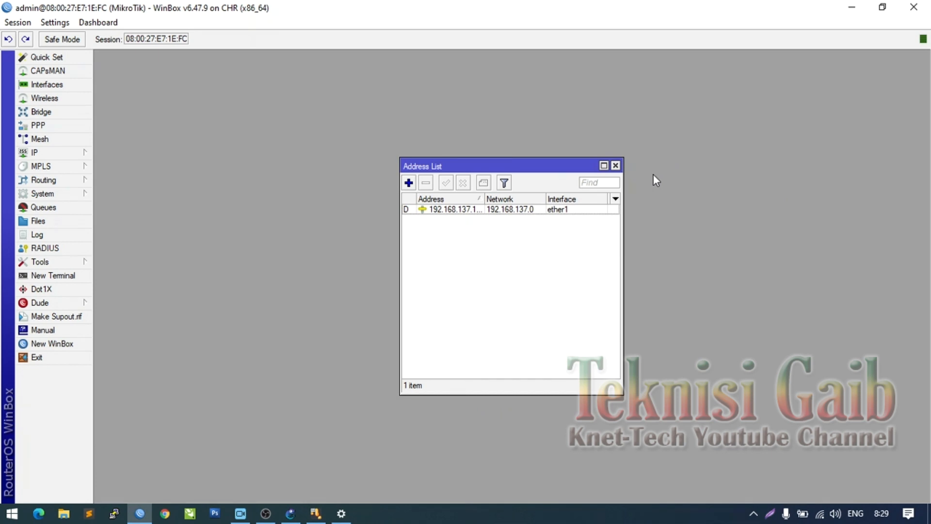
- Review the route list, close route and address lists, and enter 'ping 8.8.8.8' in a new terminal
left_click(72, 153)
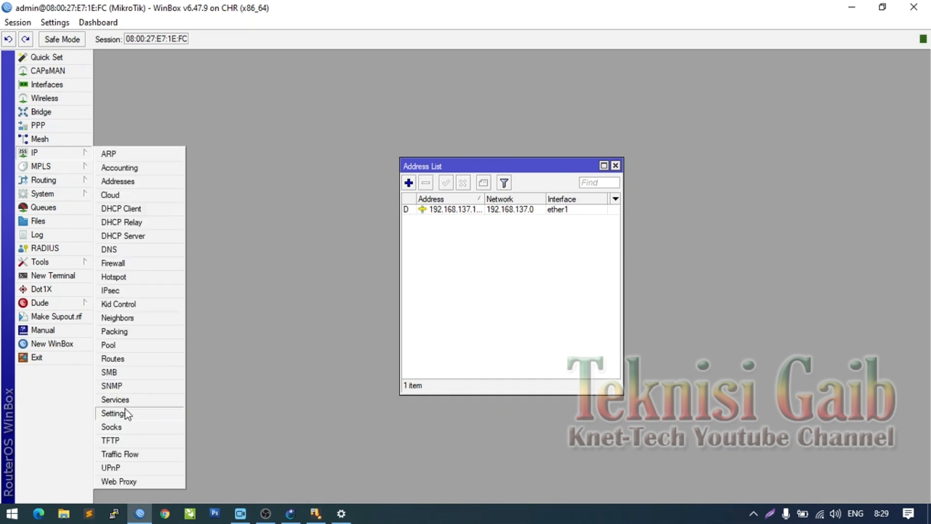
left_click(124, 358)
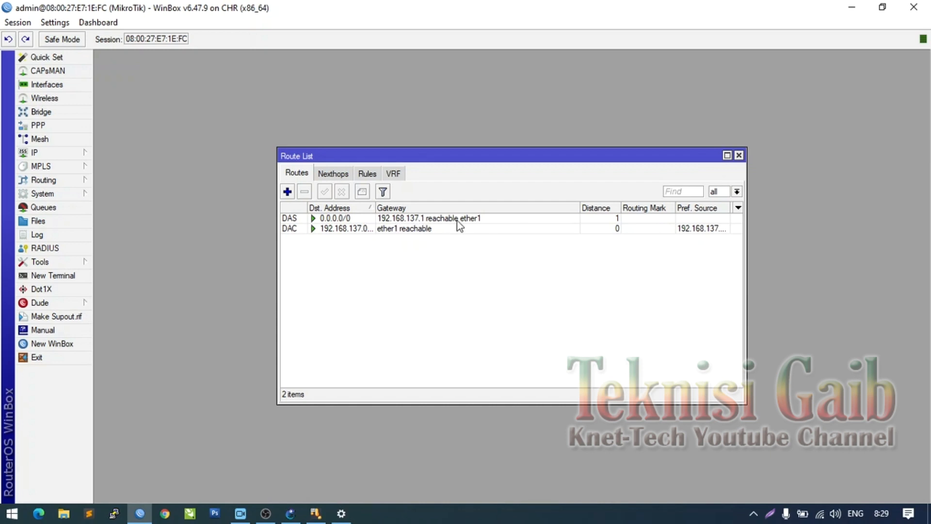
left_click(739, 156)
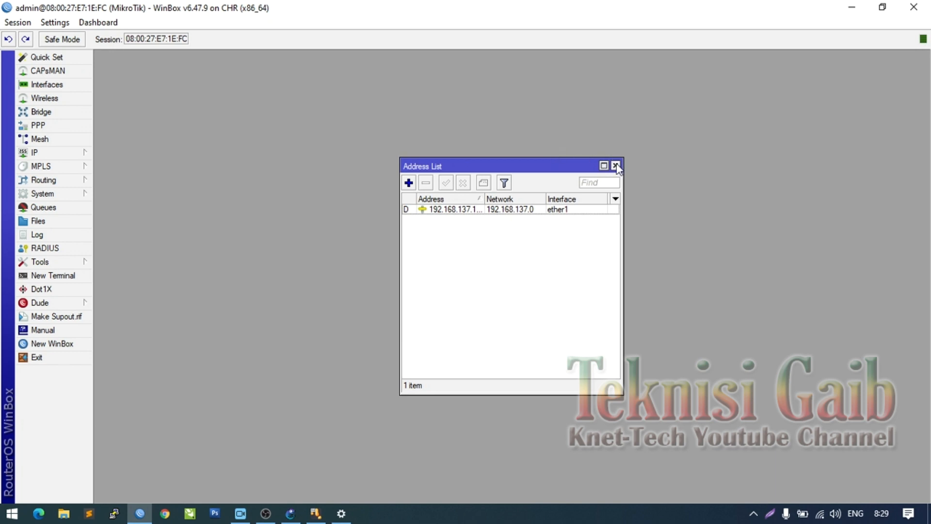
left_click(615, 165)
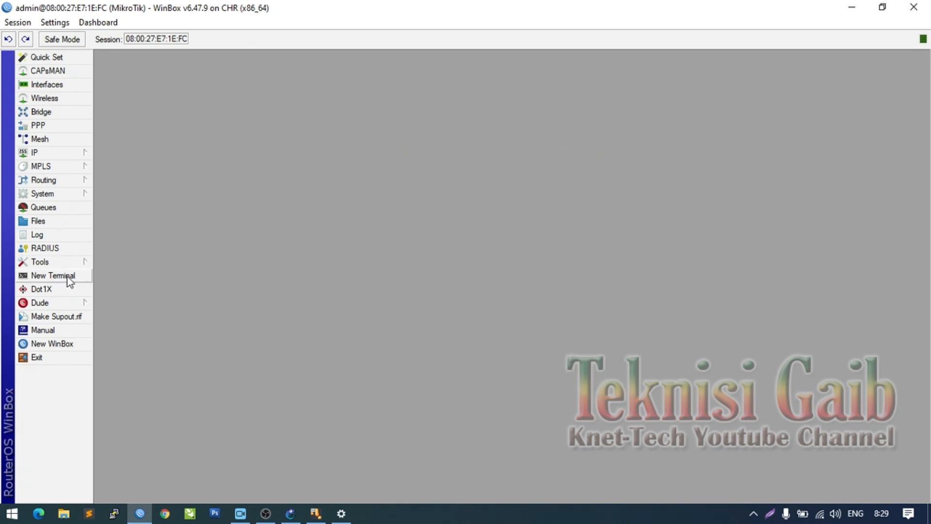
left_click(69, 276)
type("ping")
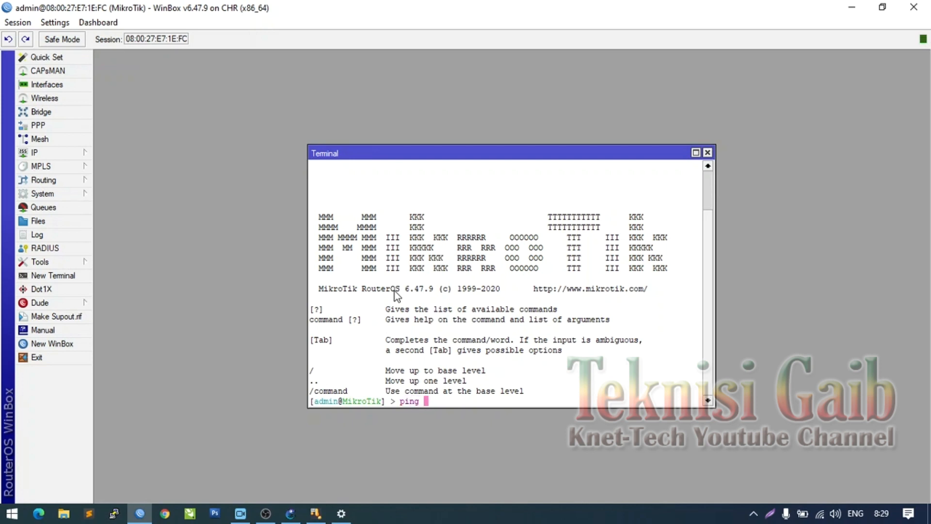
type(" 8.8.8.8")
- Ping 8.8.8.8 from the router, stop after five replies, and close the terminal
key("Return")
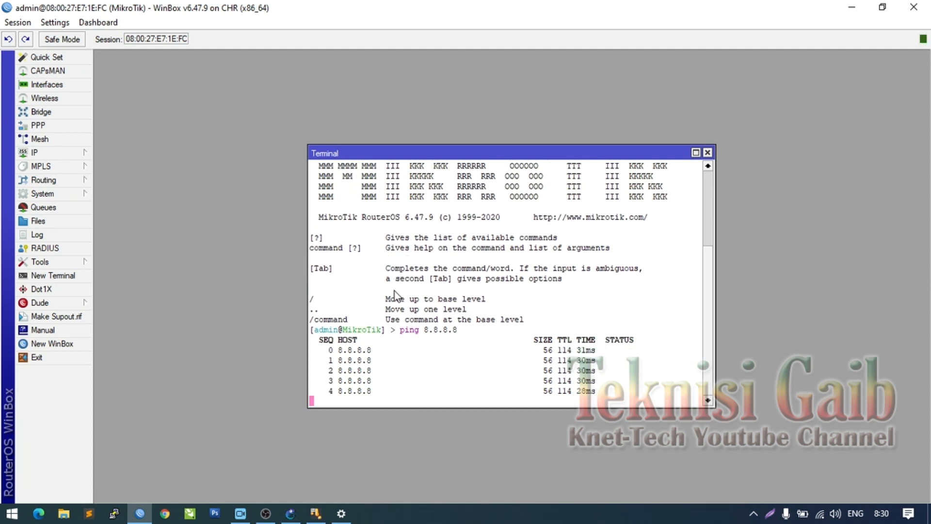
key("ctrl+c")
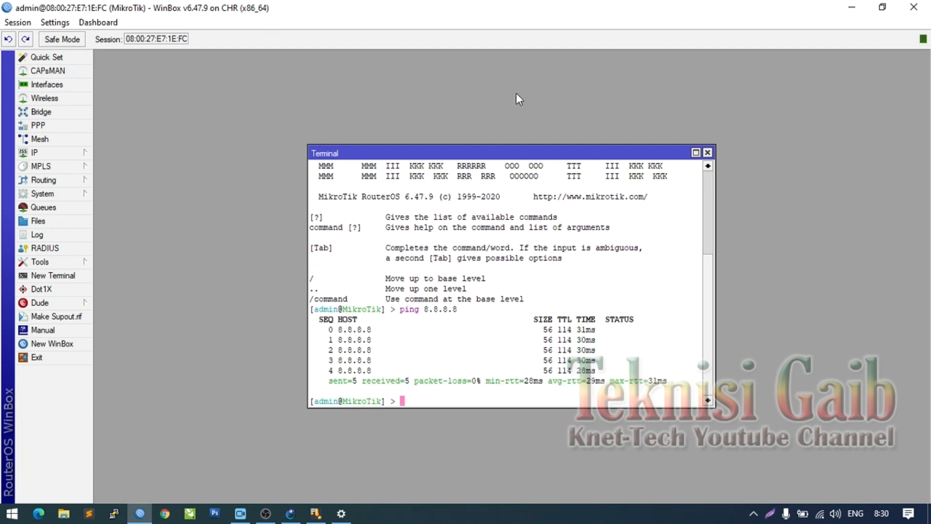
left_click(708, 152)
left_click(290, 518)
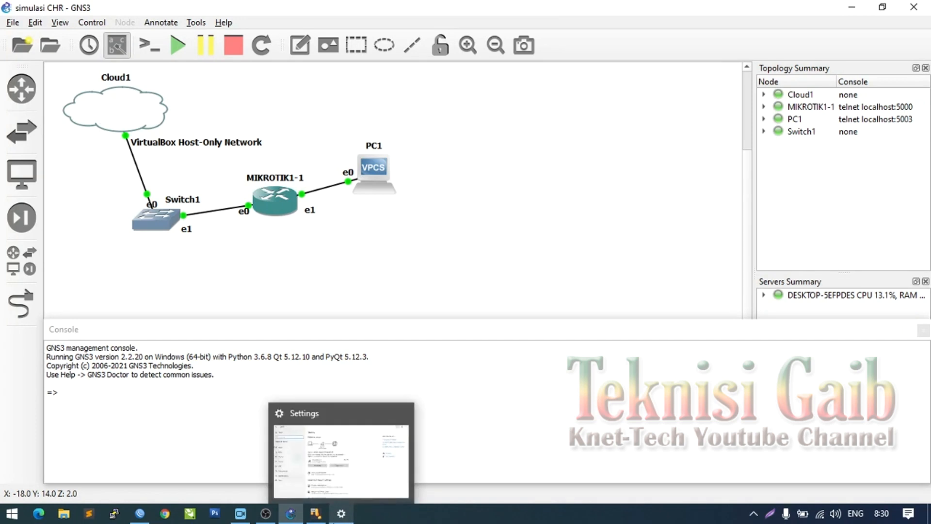
mouse_move(318, 517)
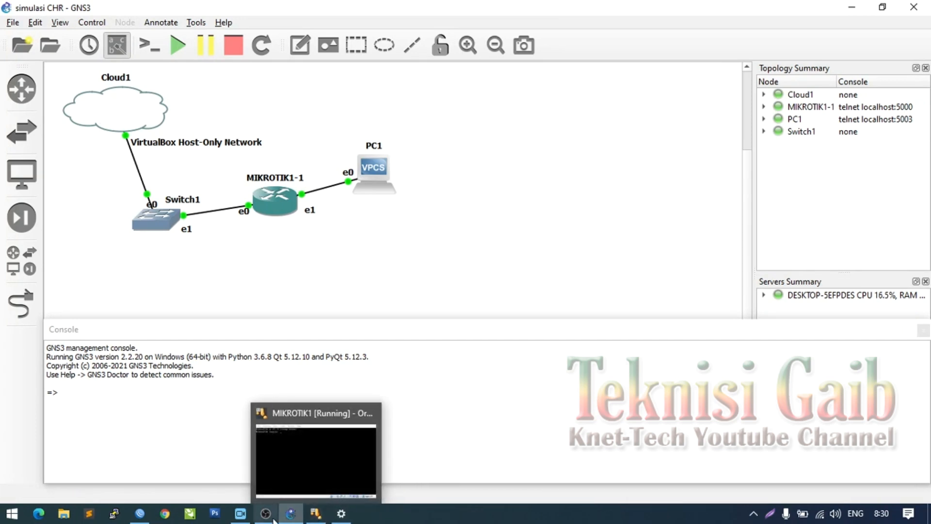
left_click(141, 516)
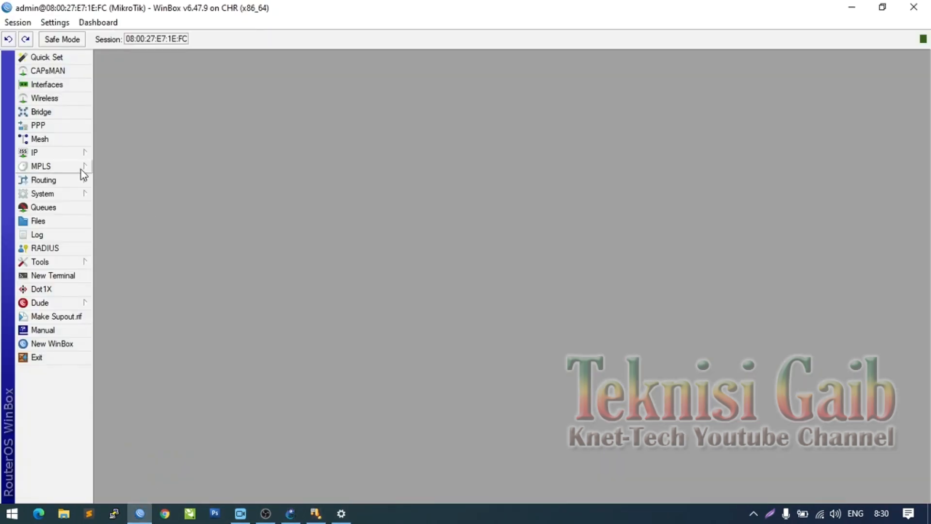
- Add the static address 192.168.200.1/24 on interface ether2
left_click(80, 153)
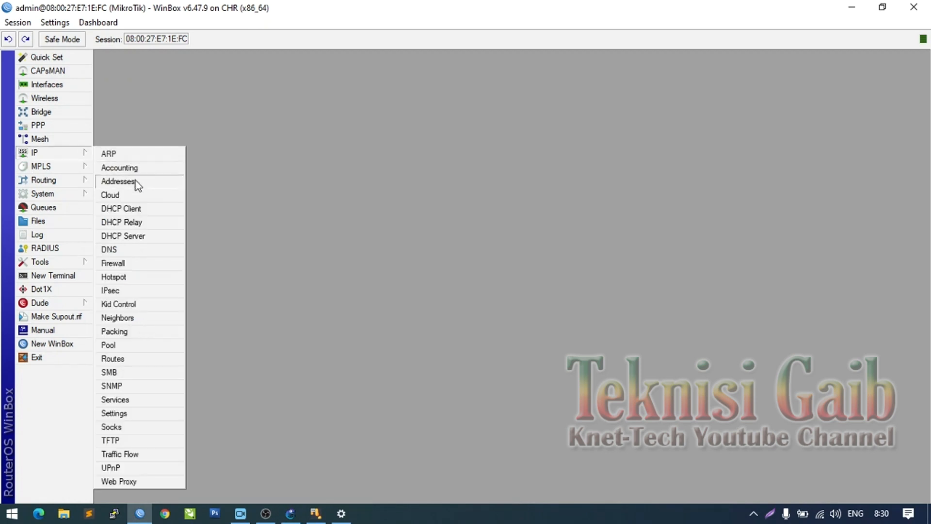
left_click(136, 182)
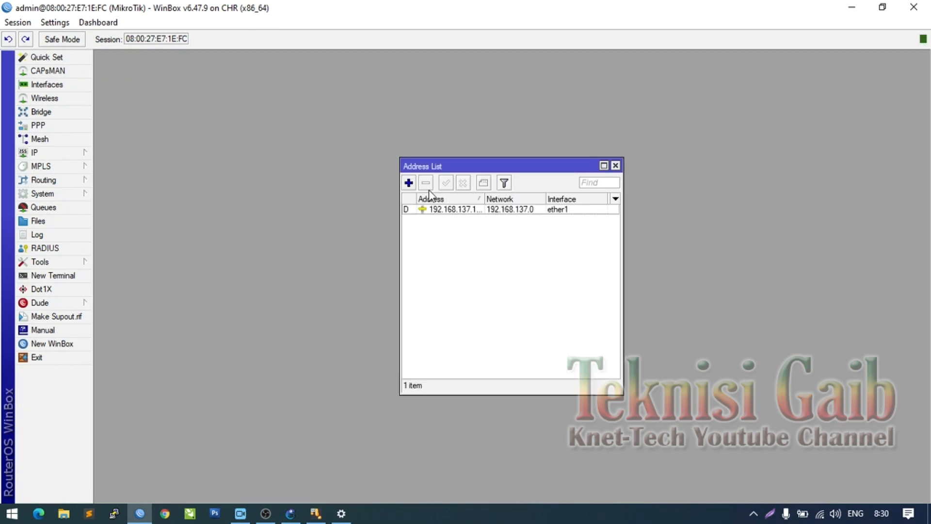
left_click(410, 184)
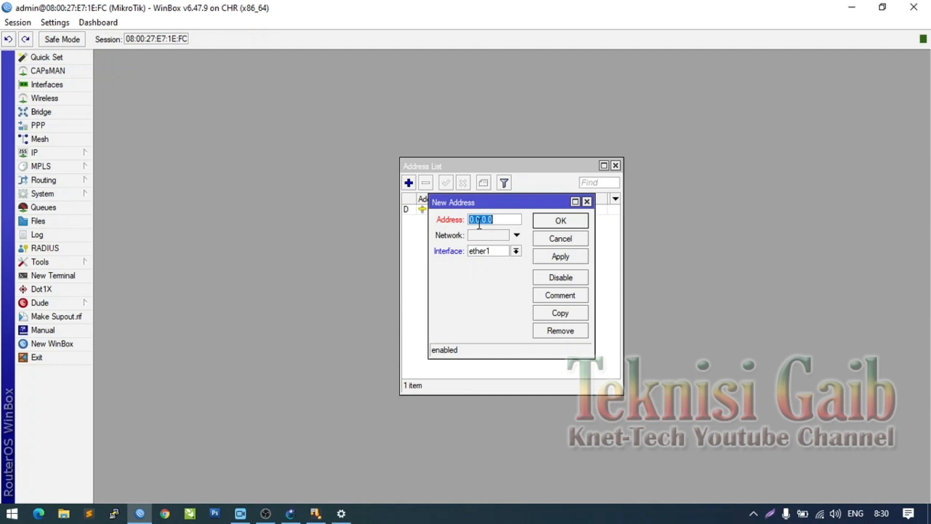
type("192.168")
type(".200.1")
type("/24")
left_click(502, 251)
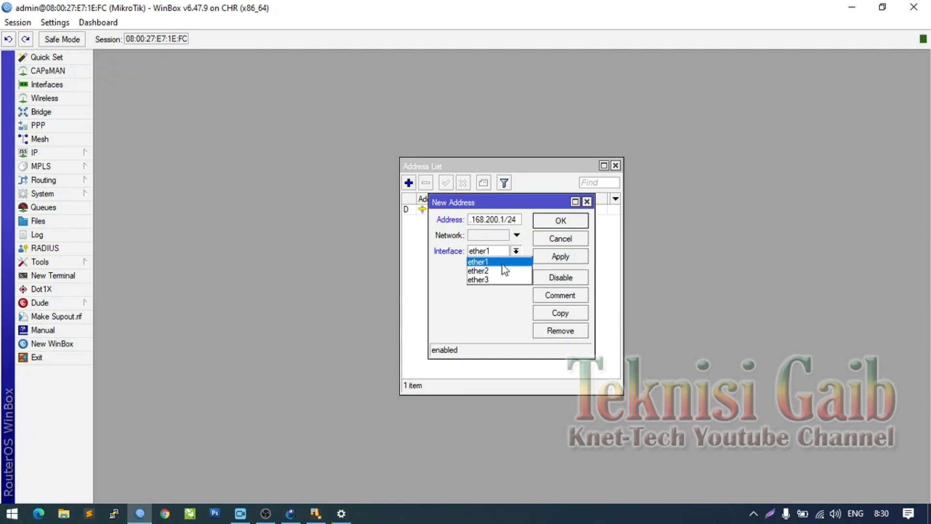
left_click(503, 273)
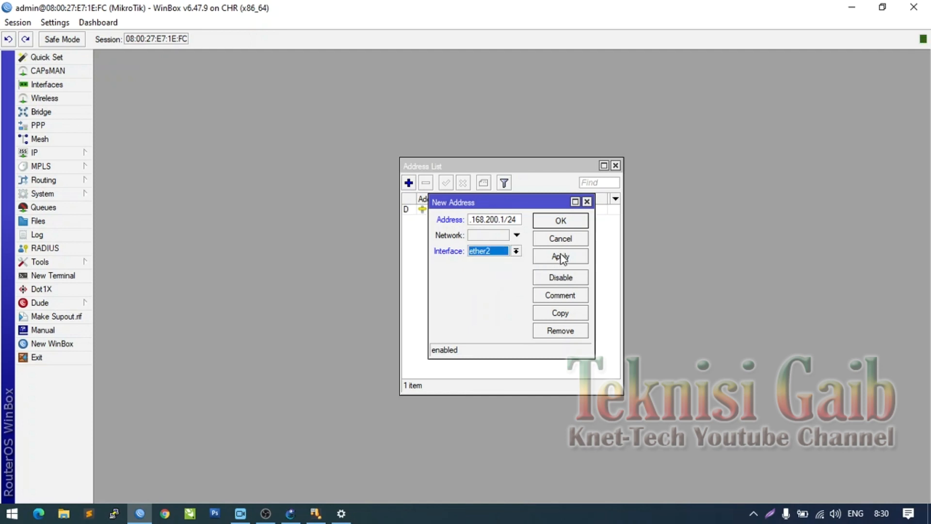
left_click(562, 258)
left_click(584, 221)
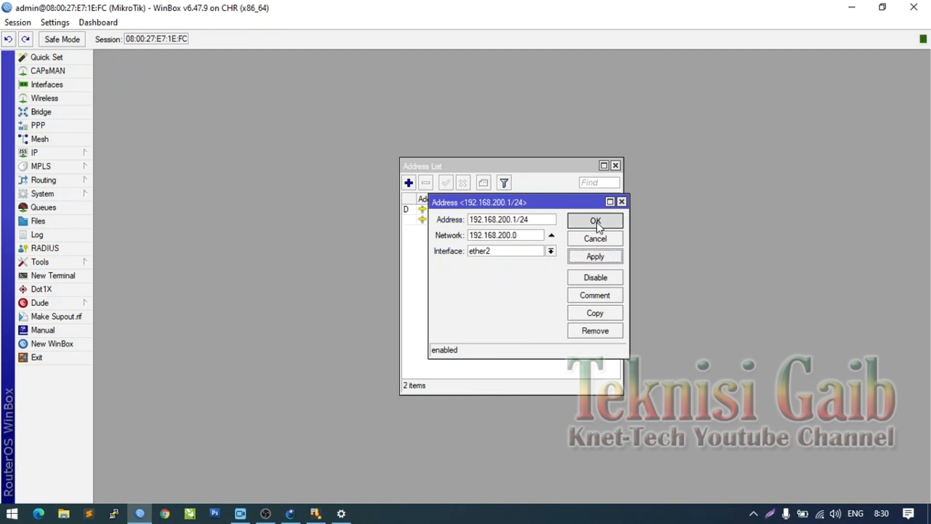
left_click(87, 157)
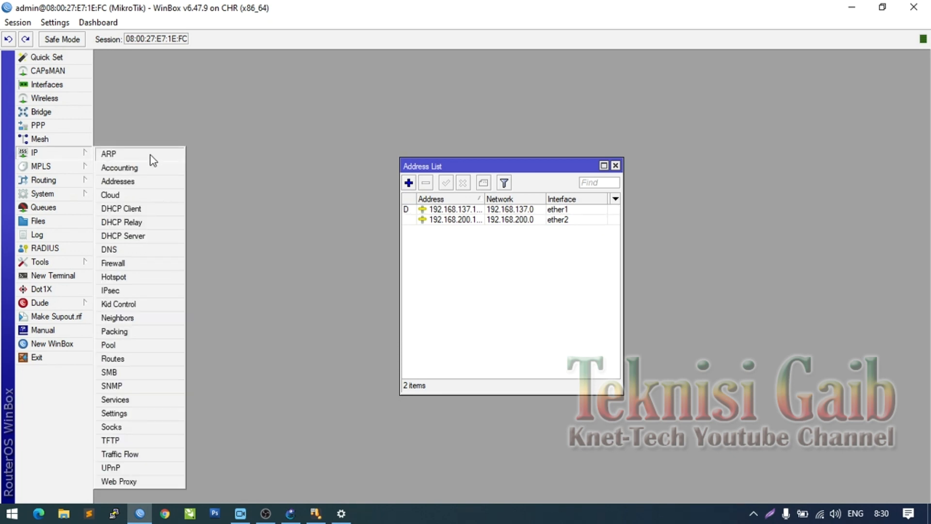
- Open DHCP Server and start DHCP Setup with ether2 as the interface
left_click(126, 236)
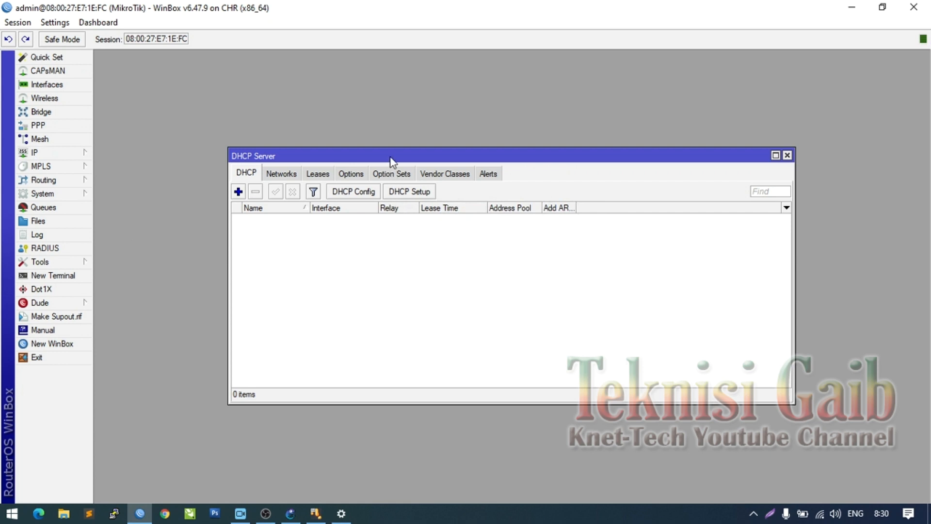
left_click_drag(390, 156, 328, 134)
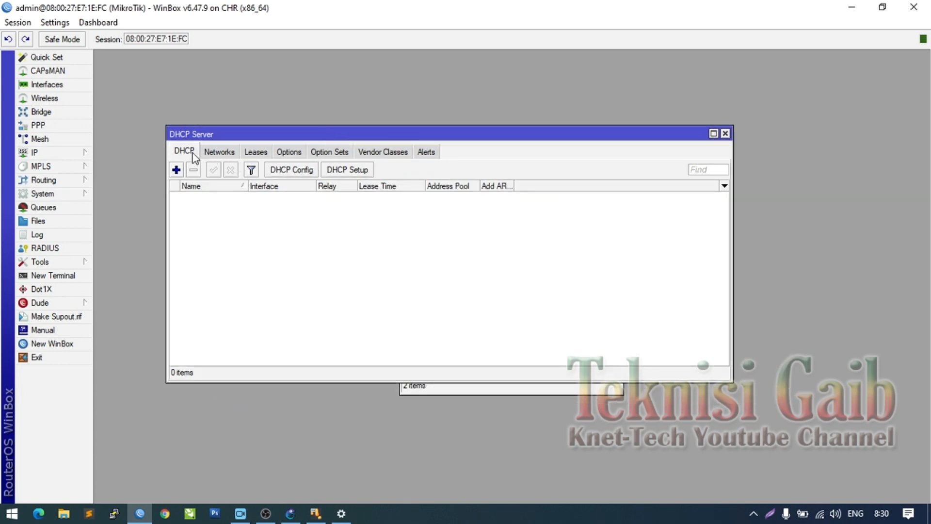
left_click(362, 171)
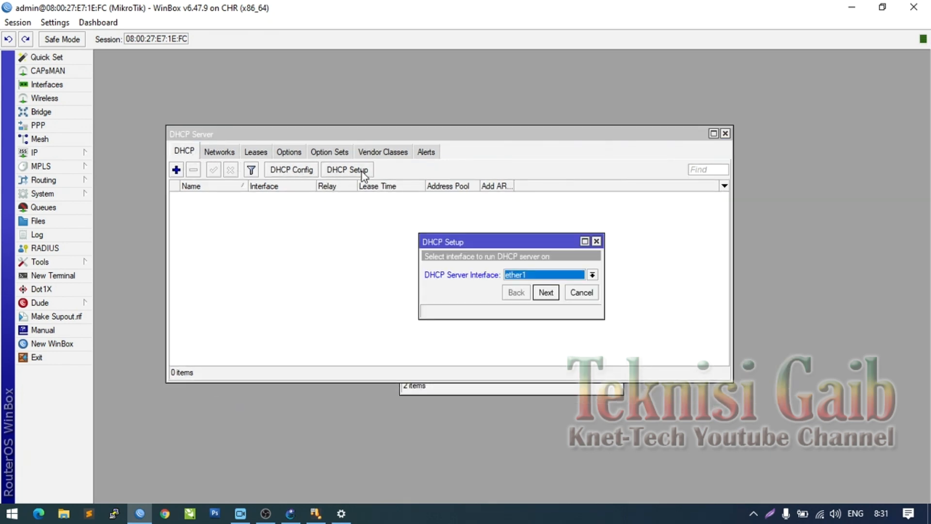
left_click_drag(486, 241, 367, 205)
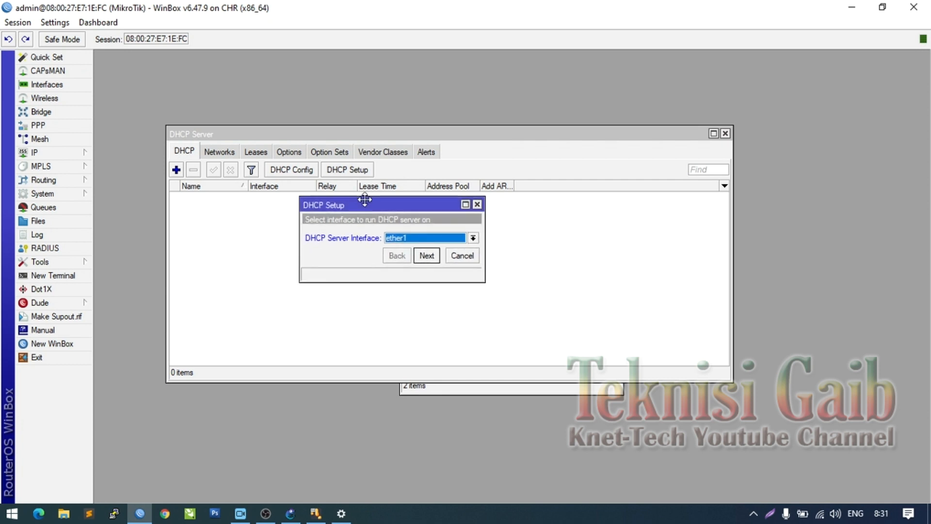
left_click(411, 238)
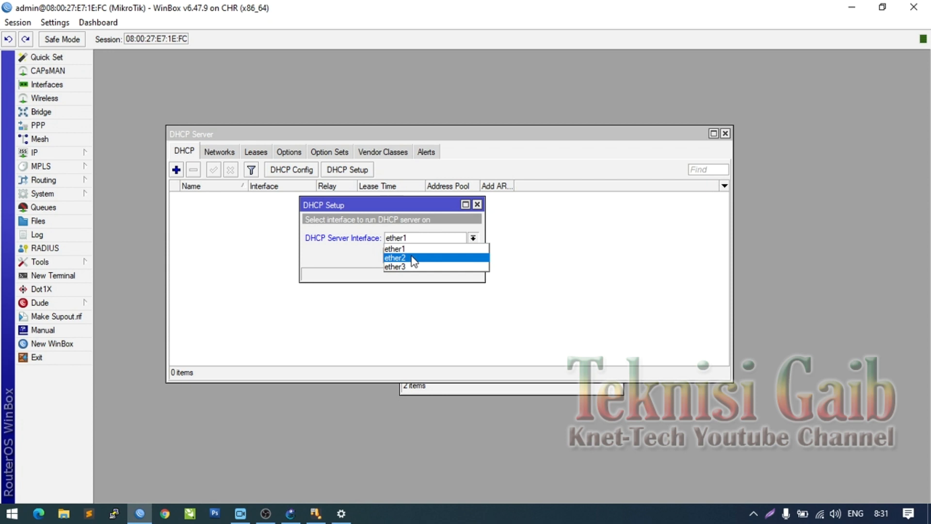
left_click(406, 258)
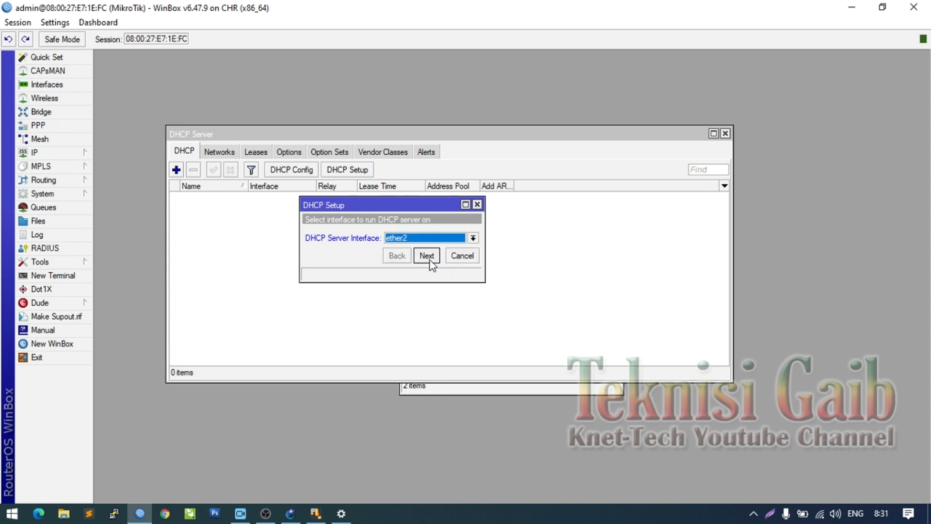
- Accept 192.168.200.0/24, gateway 192.168.200.1, DNS 192.168.137.1 and 00:10:00 lease to create dhcp1
left_click(427, 255)
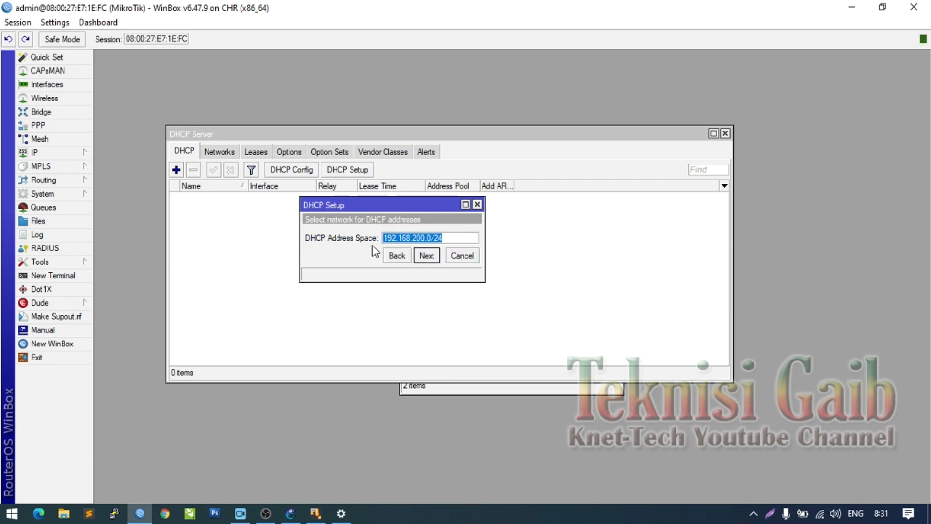
left_click(430, 259)
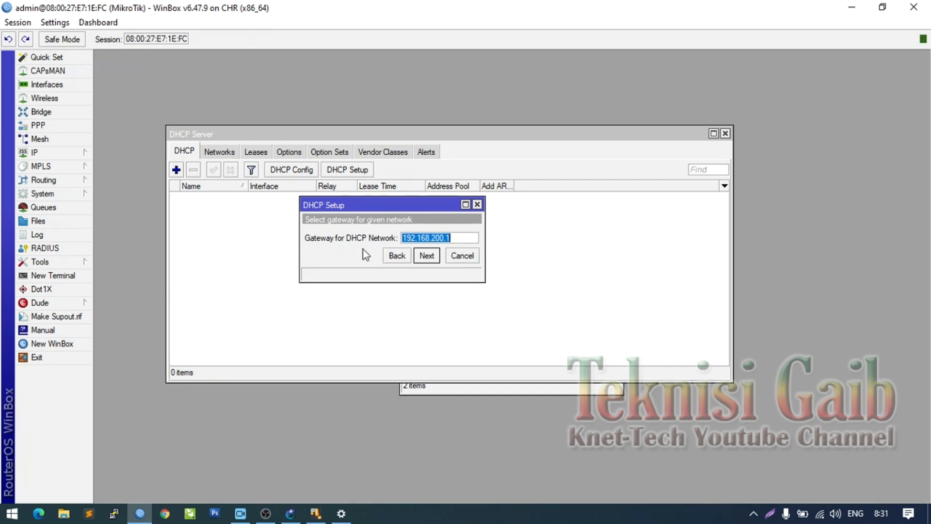
left_click(429, 260)
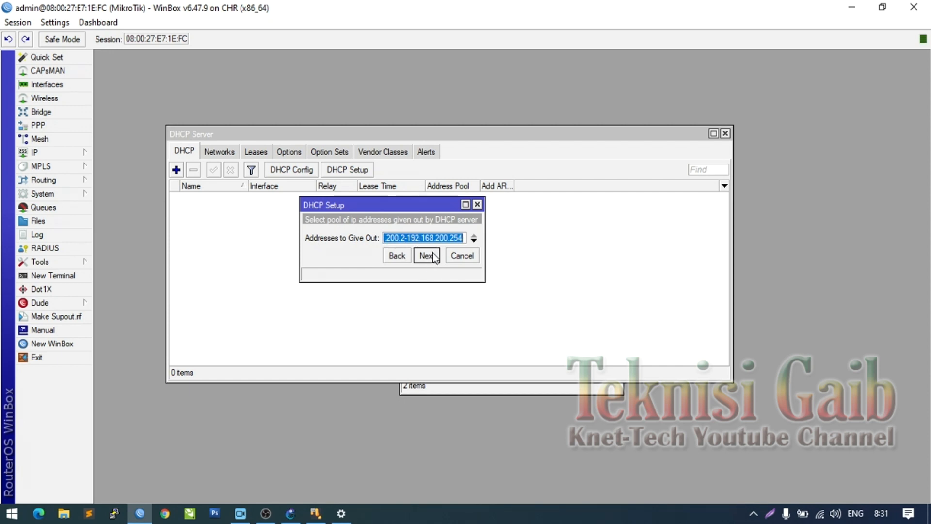
left_click(427, 257)
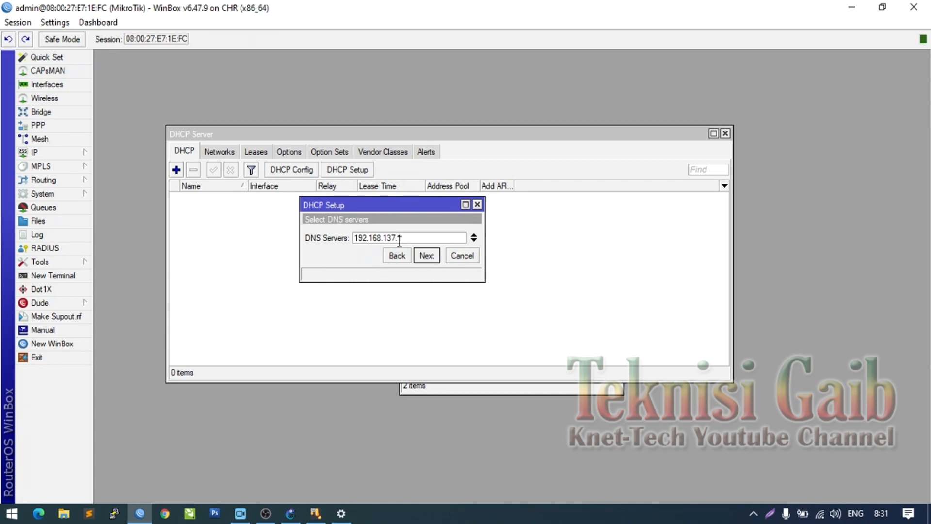
left_click(426, 256)
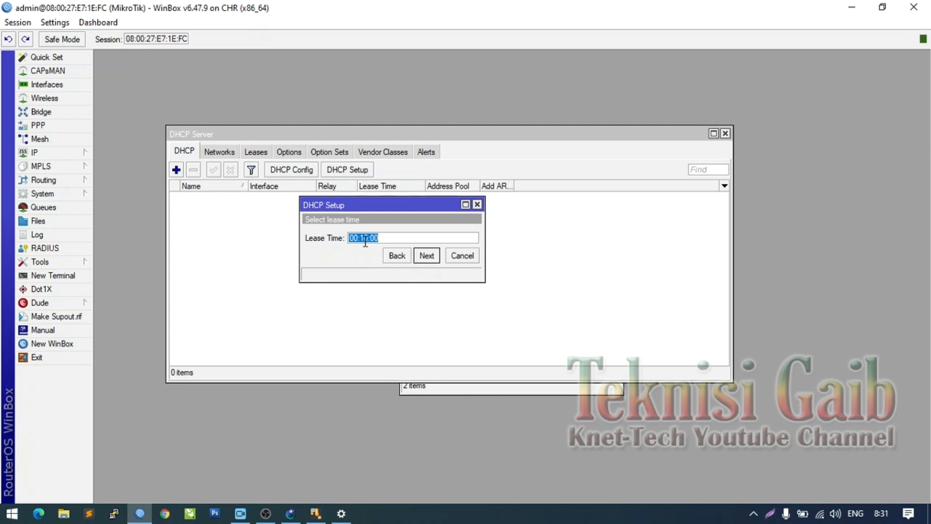
left_click(429, 258)
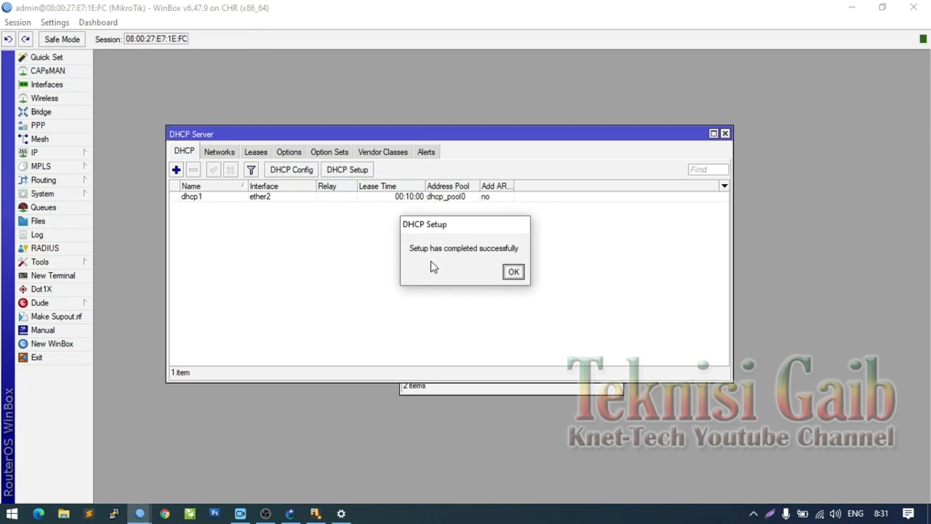
left_click(514, 272)
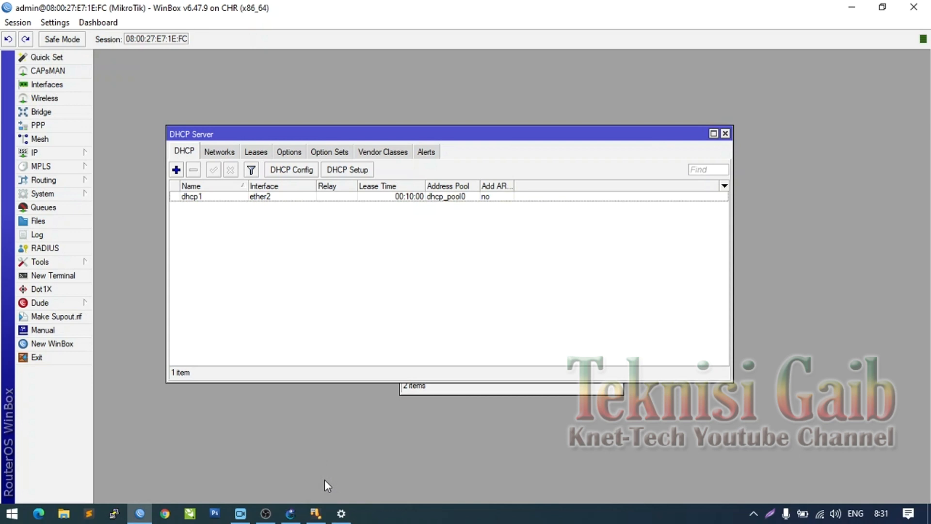
- Bring the GNS3 simulasi CHR topology forward and open the PC1 node's context menu
mouse_move(297, 513)
left_click(296, 516)
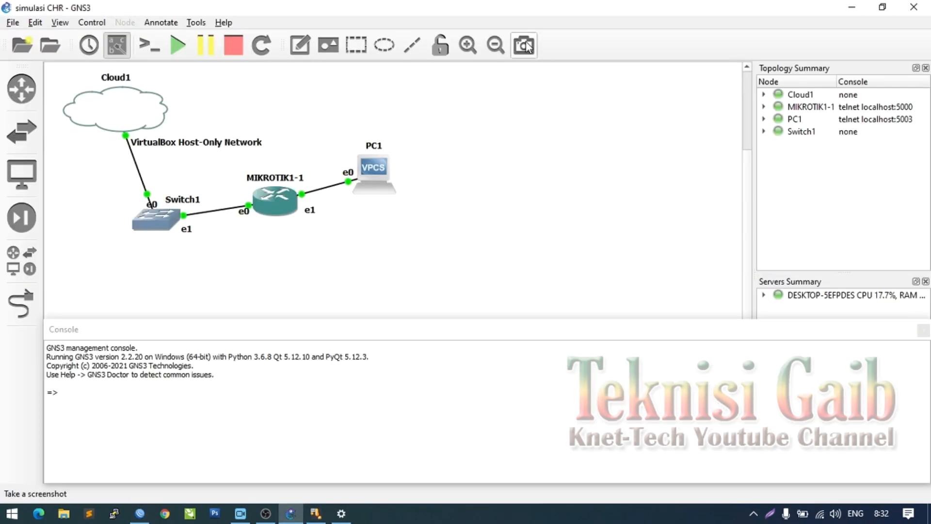
mouse_move(391, 169)
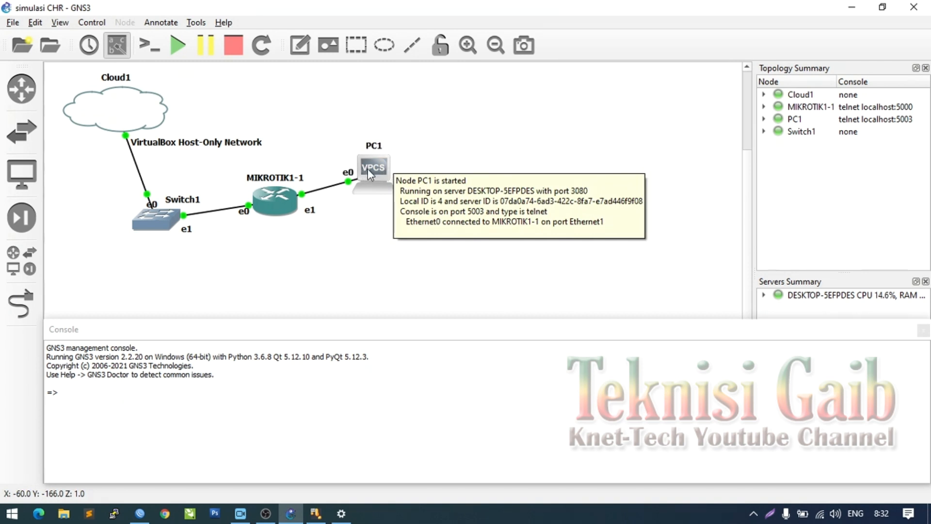
right_click(367, 169)
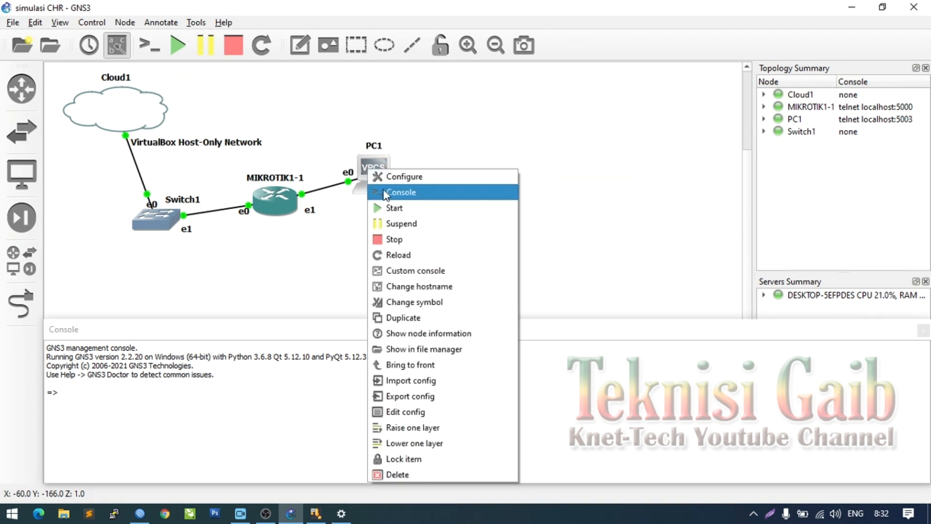
- Open PC1's console full screen and list the help and ip command options
left_click(385, 195)
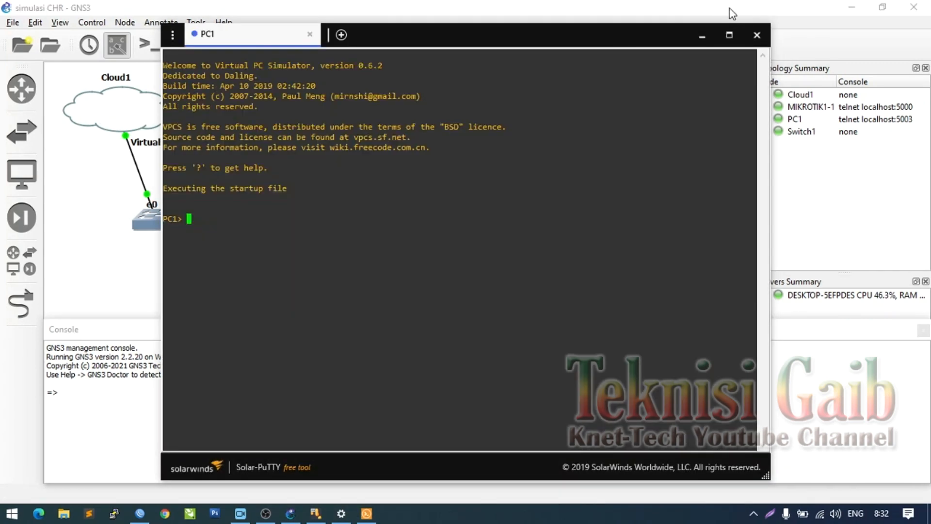
left_click(730, 34)
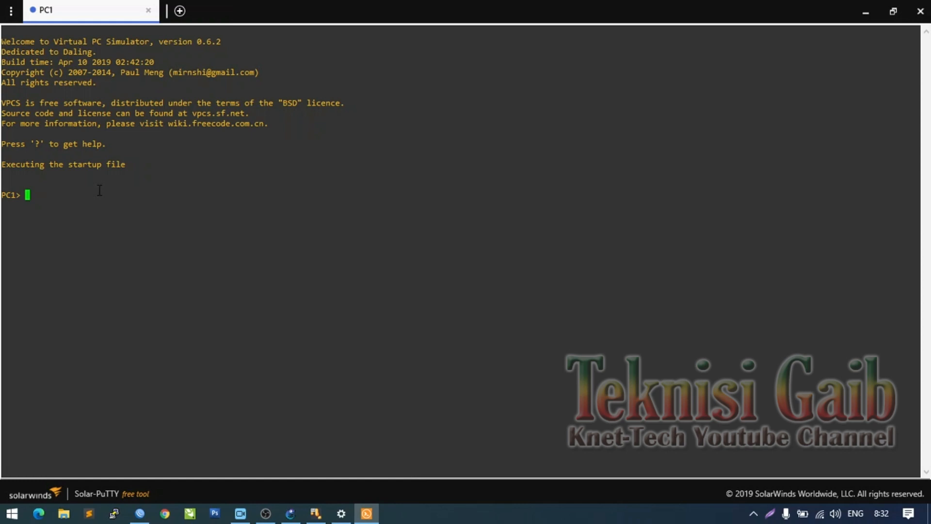
type("help")
key("Return")
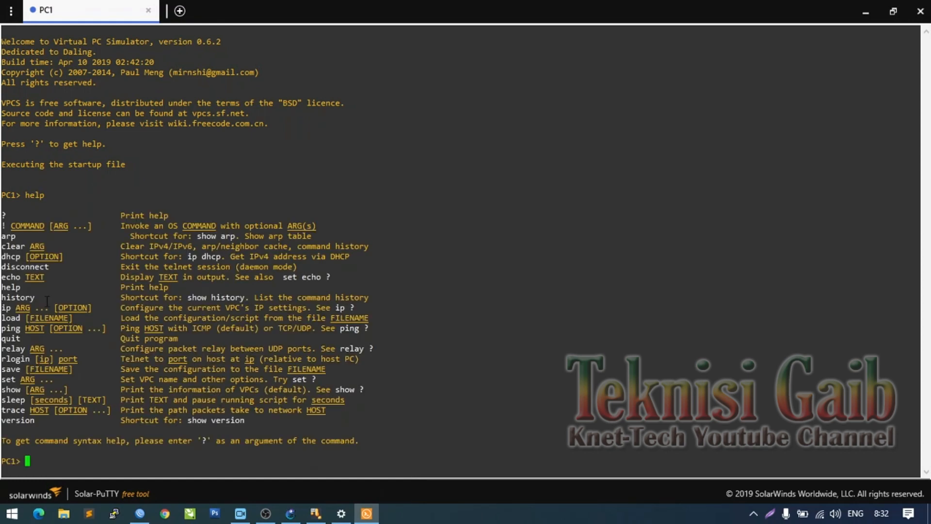
left_click_drag(2, 307, 43, 308)
type("ip ?")
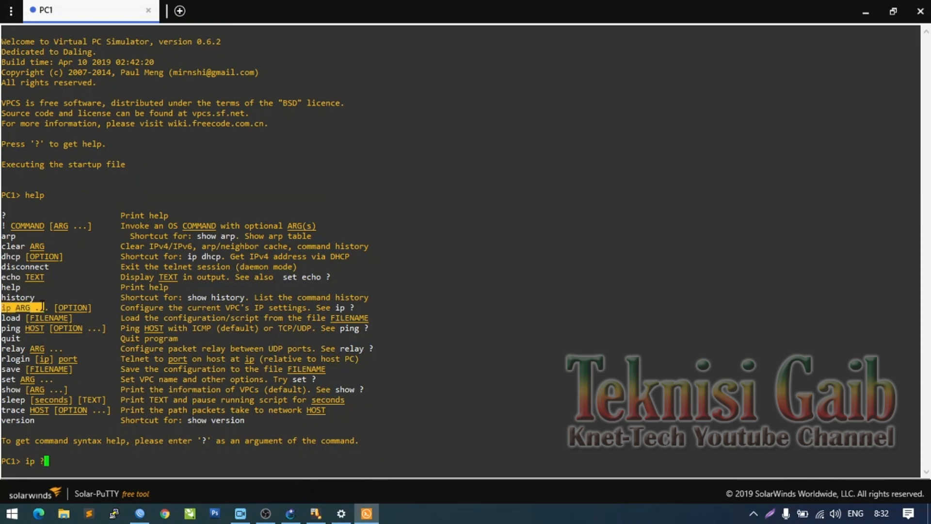
key("Return")
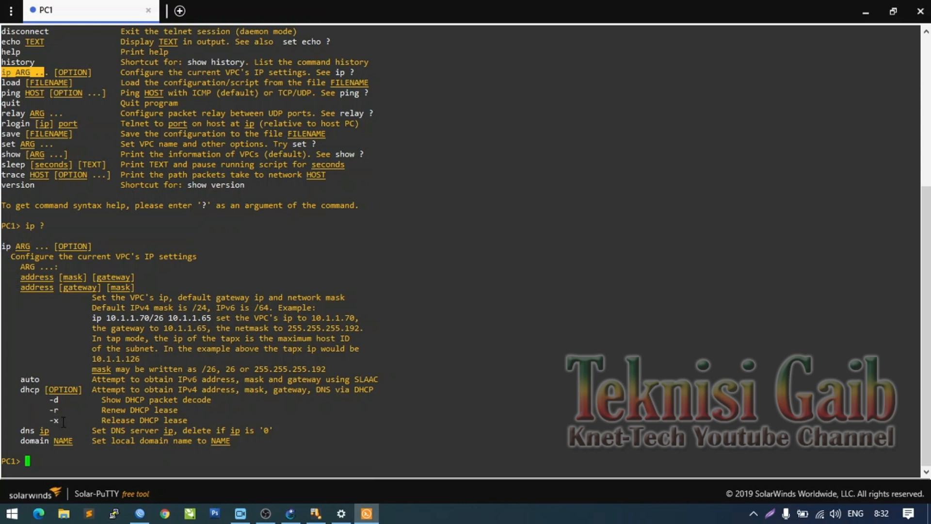
- Release and renew PC1's DHCP lease, getting 192.168.200.254/24 via gateway 192.168.200.1, then show IP
type("ip dhcp -x")
key("Return")
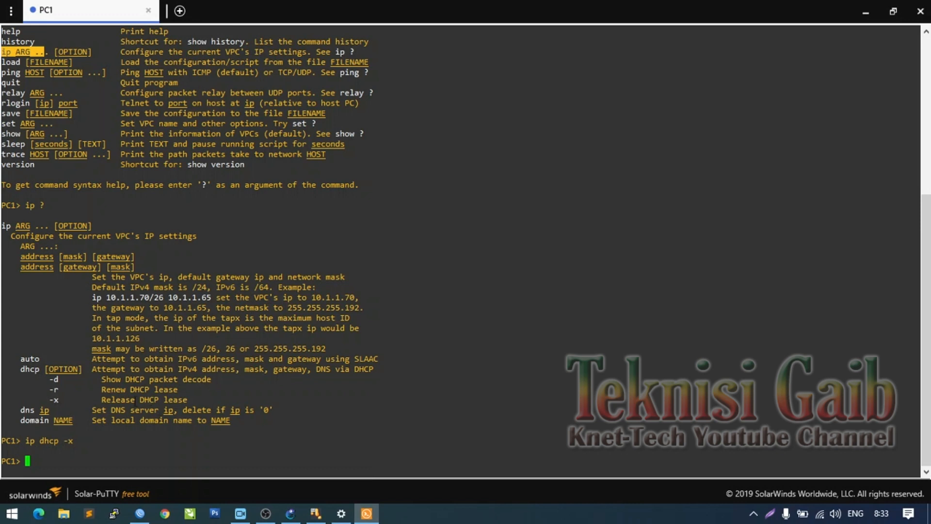
left_click_drag(184, 390, 57, 391)
left_click(52, 391)
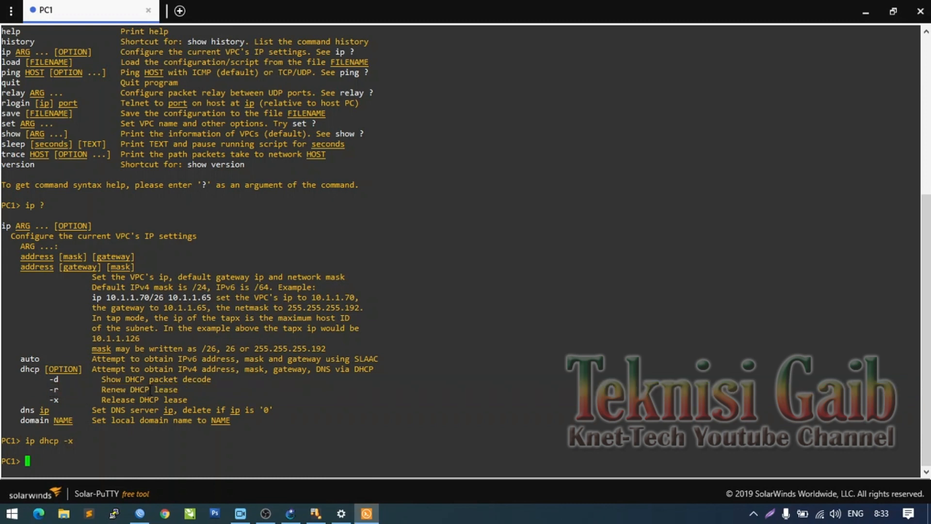
type("ip dhcp -r")
key("Return")
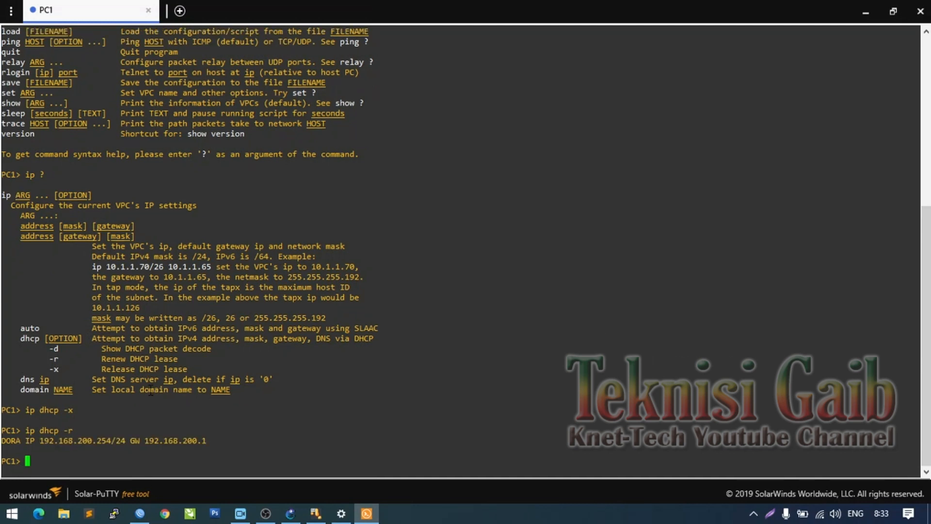
type("show ip")
key("Return")
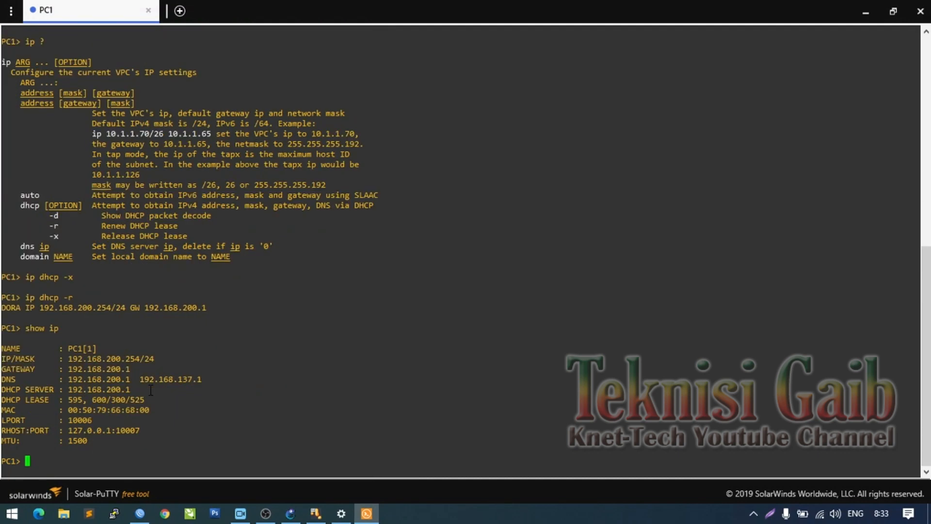
type("ping 192.168.200.1")
- From PC1, ping 192.168.200.1 (five replies), then ping 192.168.137.1, which times out
key("Return")
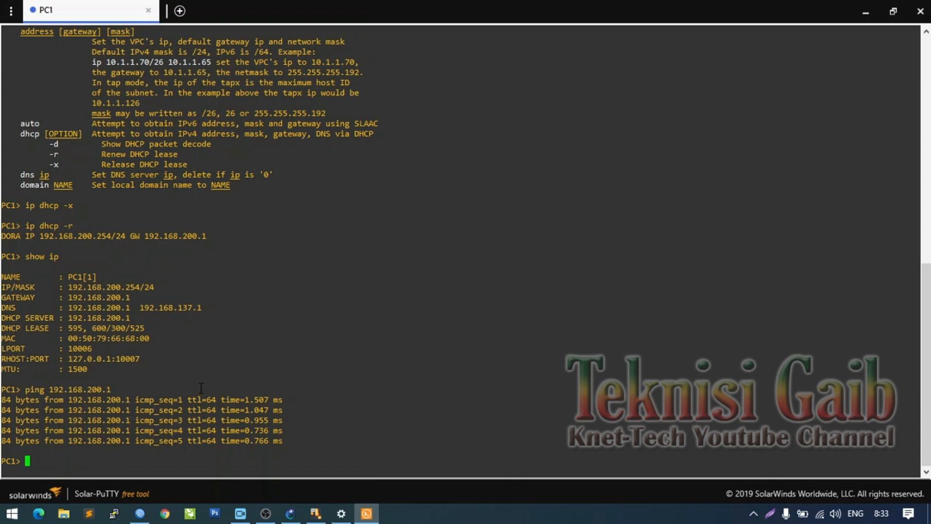
type("ping")
left_click_drag(206, 310, 144, 307)
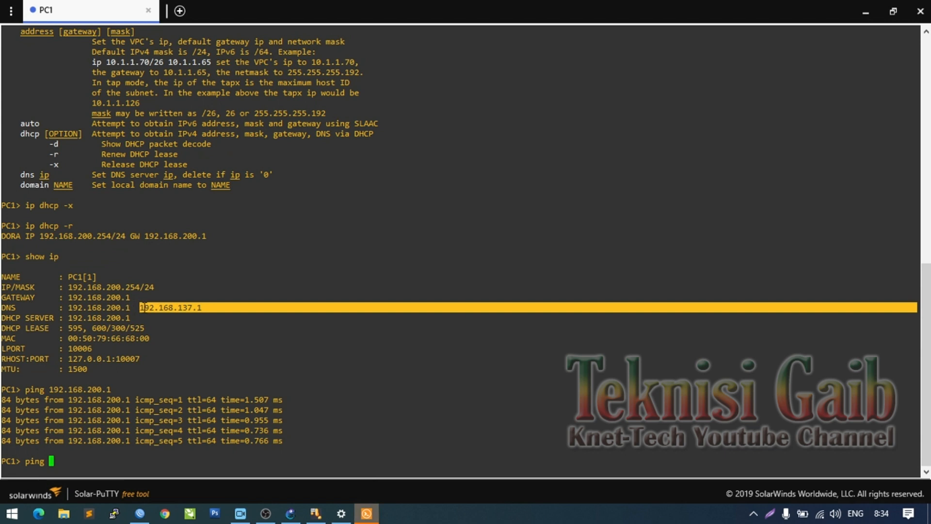
type("192.168.137.1")
key("Return")
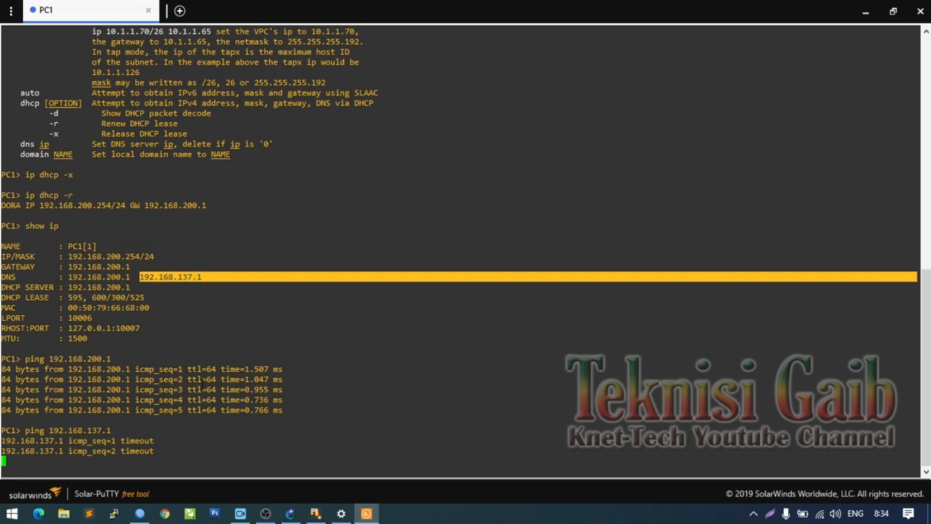
- In WinBox, open the Firewall NAT list and start a new NAT rule
left_click(141, 513)
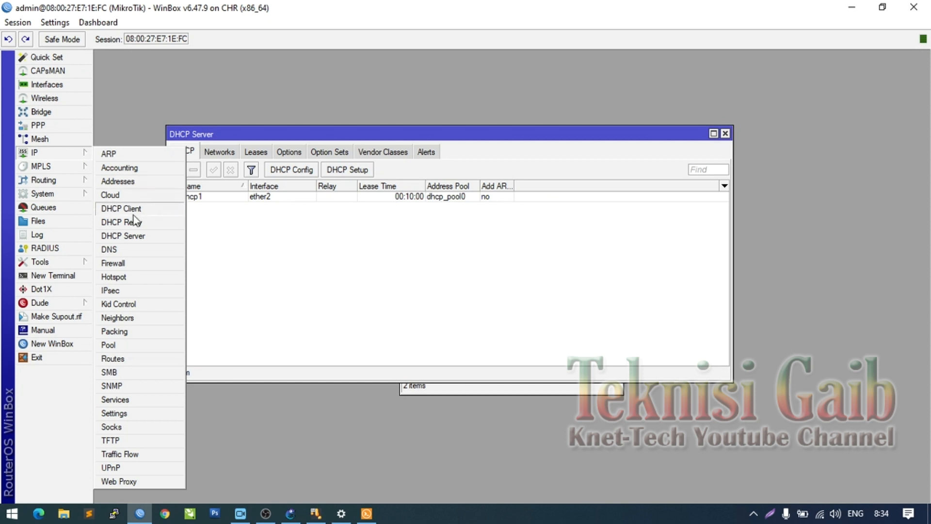
left_click(127, 262)
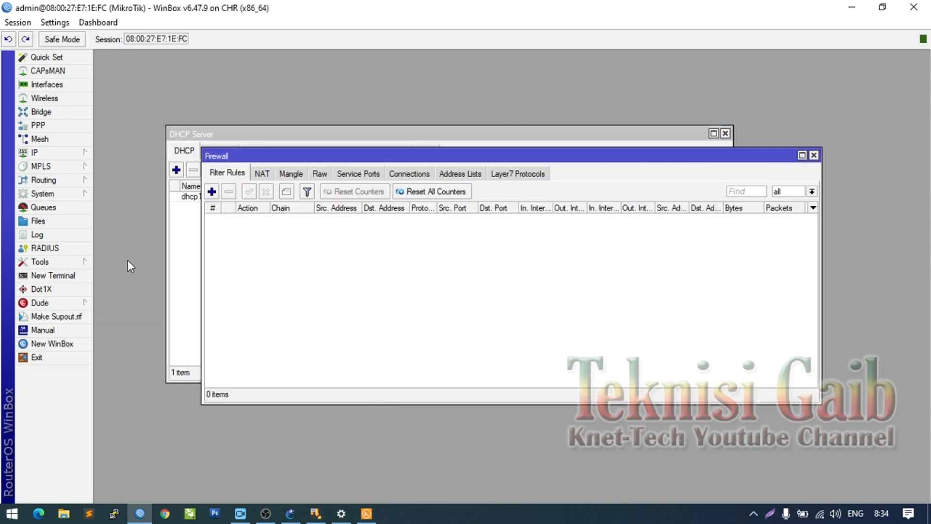
left_click(263, 174)
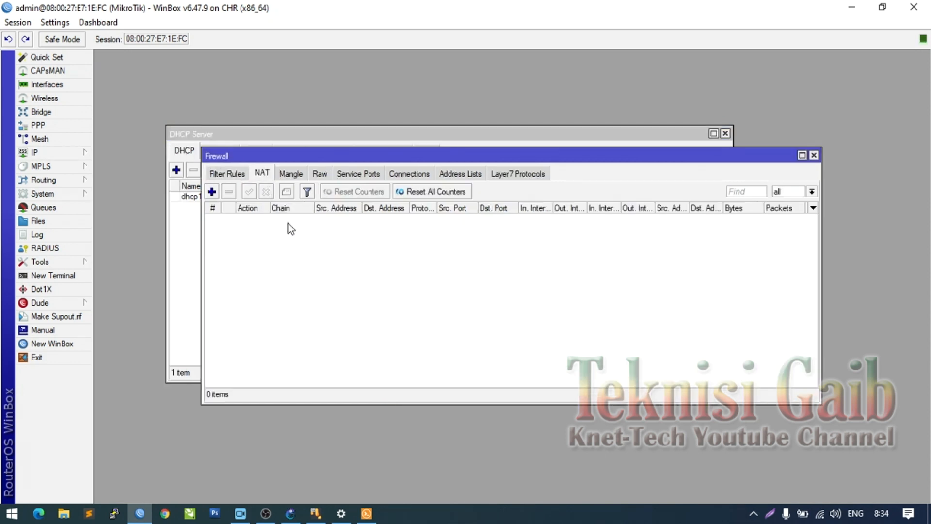
left_click(212, 192)
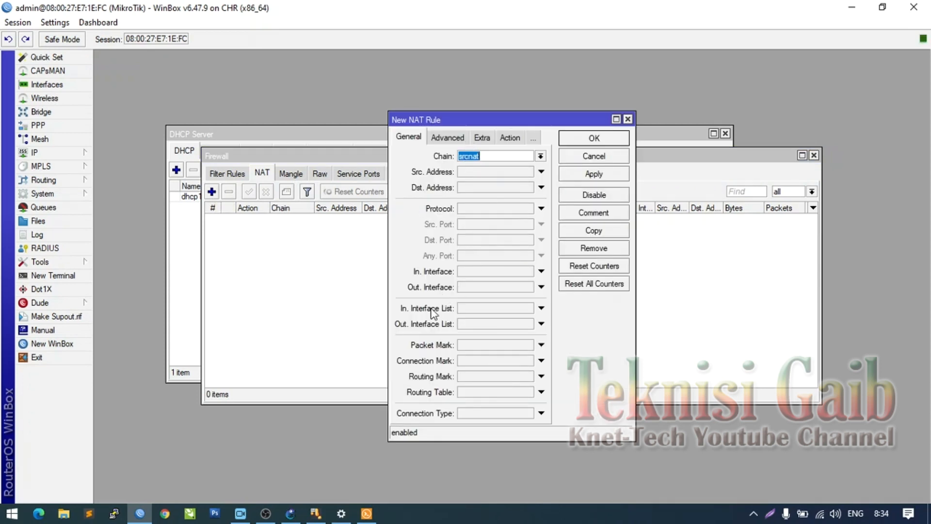
- Give the rule out interface ether1 and action masquerade, then apply and save it
left_click(540, 324)
left_click(530, 324)
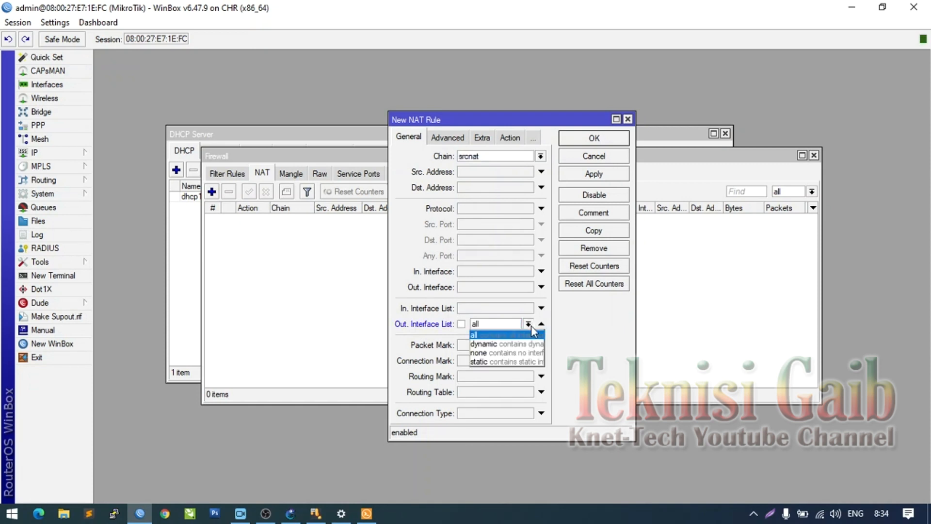
left_click(525, 325)
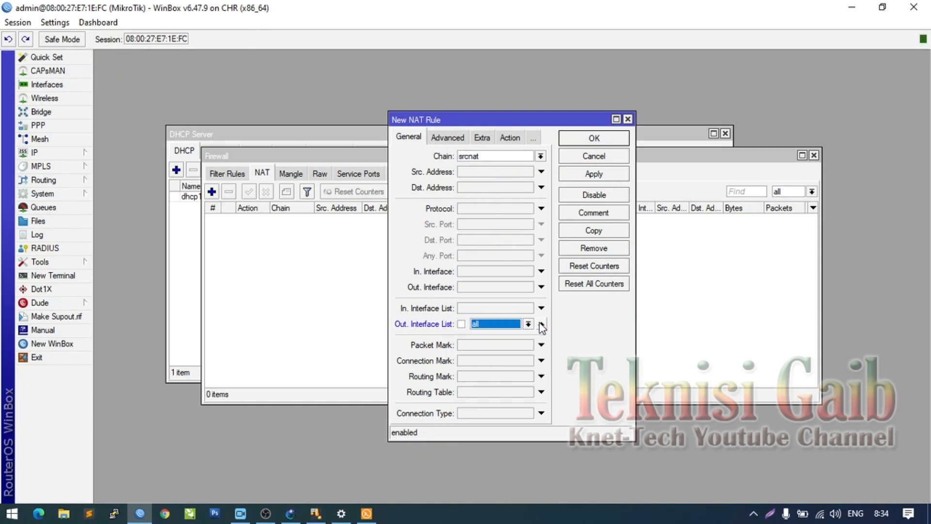
left_click(541, 287)
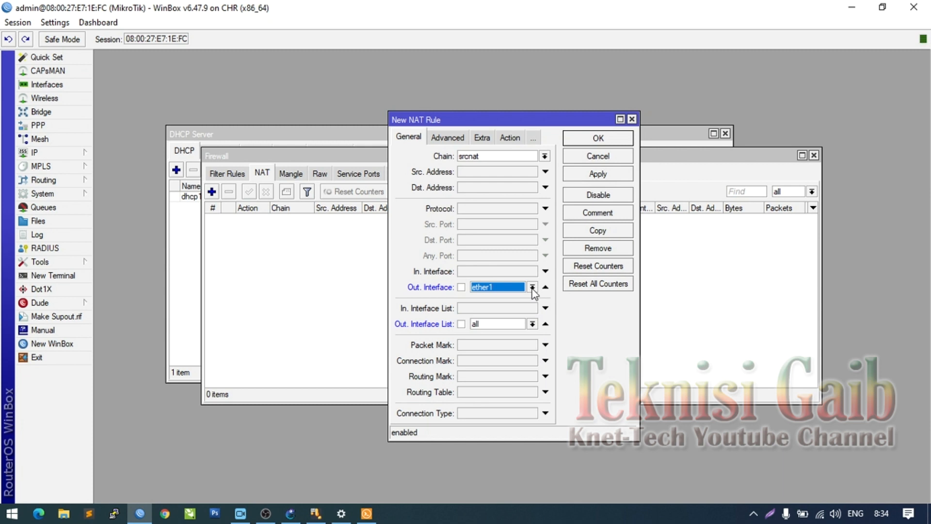
left_click(545, 324)
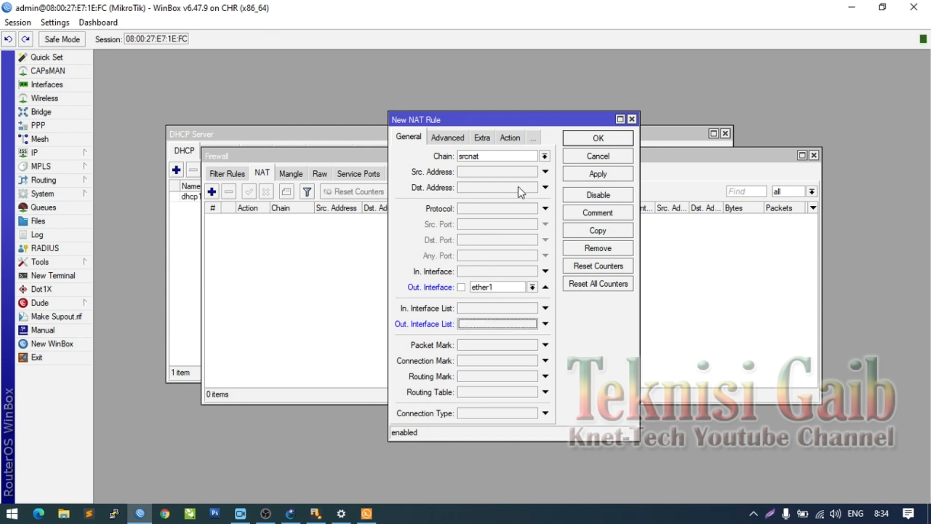
left_click(513, 139)
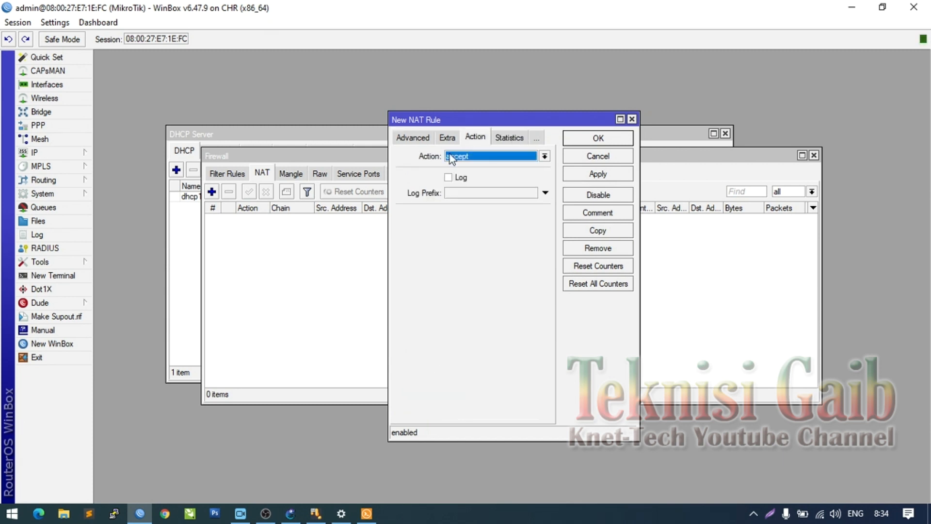
left_click(479, 156)
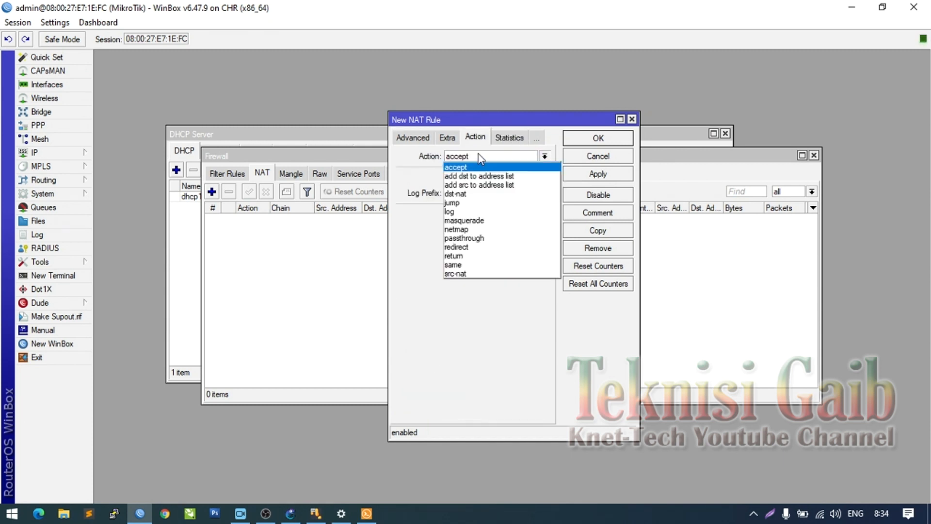
left_click(483, 221)
left_click(606, 177)
left_click(603, 140)
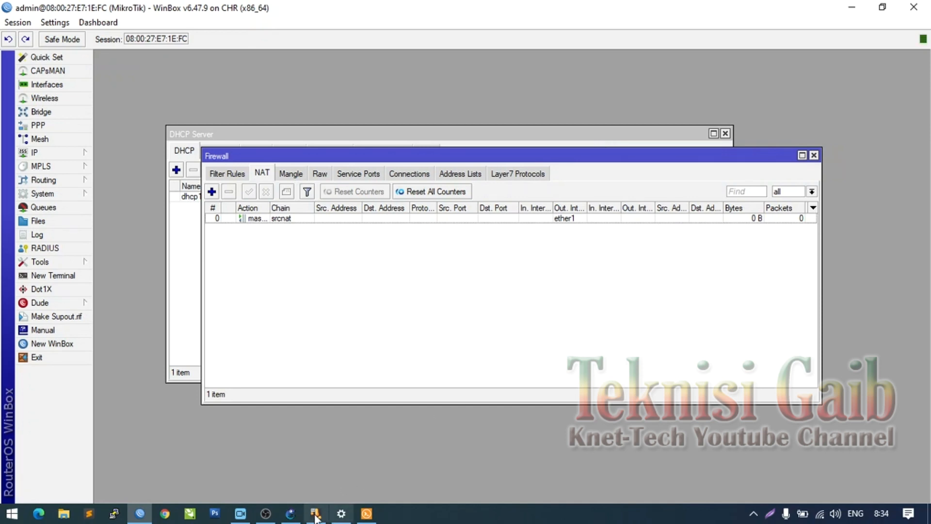
left_click(291, 513)
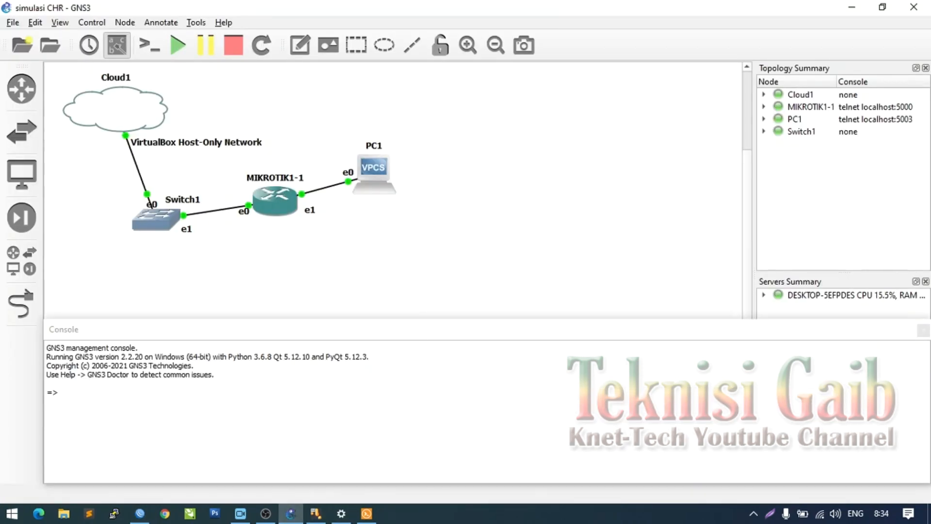
left_click(367, 513)
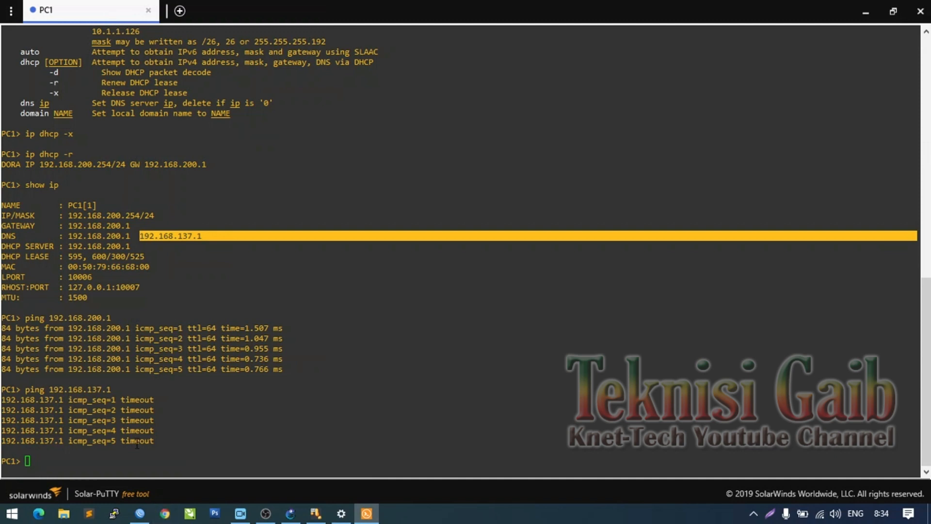
type("ping 192.168.137.1")
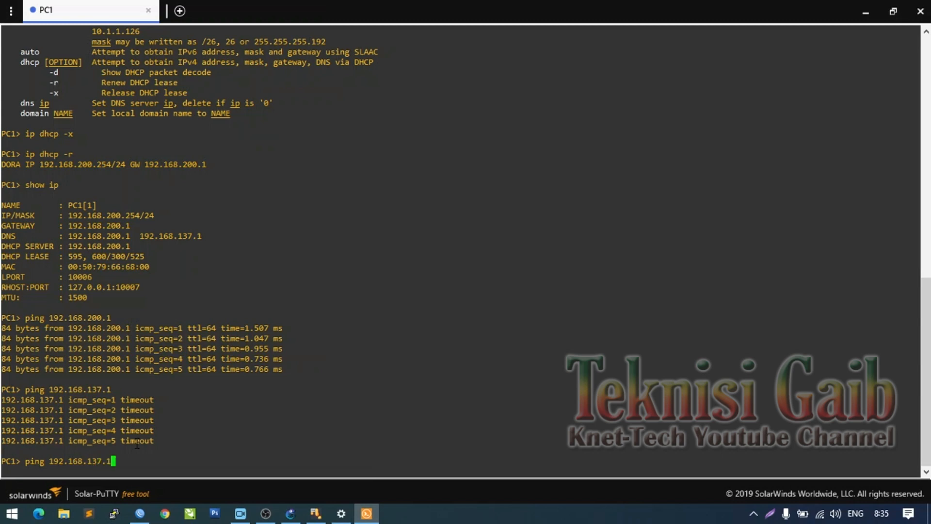
key("Return")
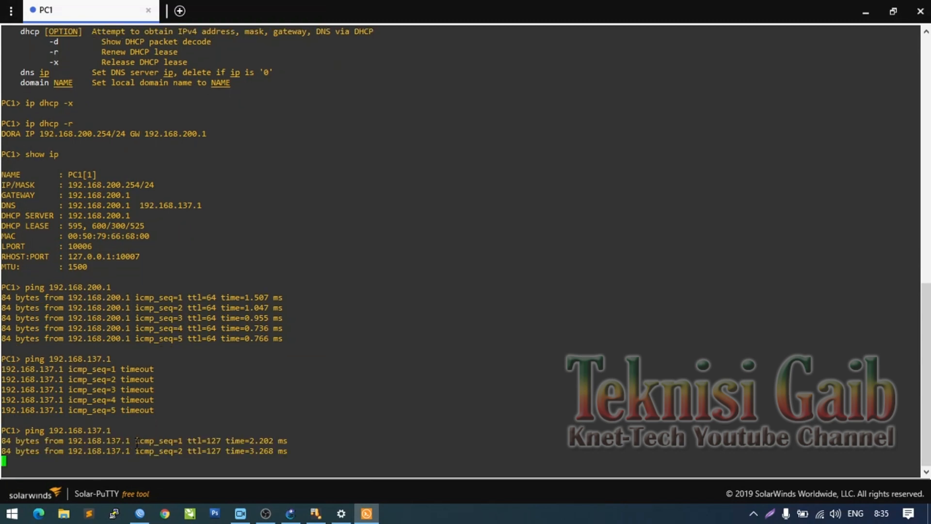
type("p")
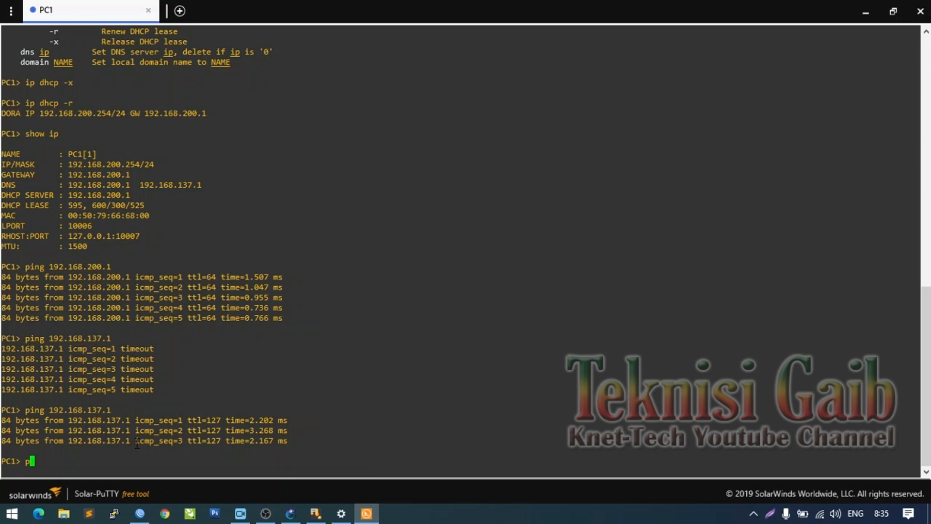
type("ing 8.8.8.8")
key("Return")
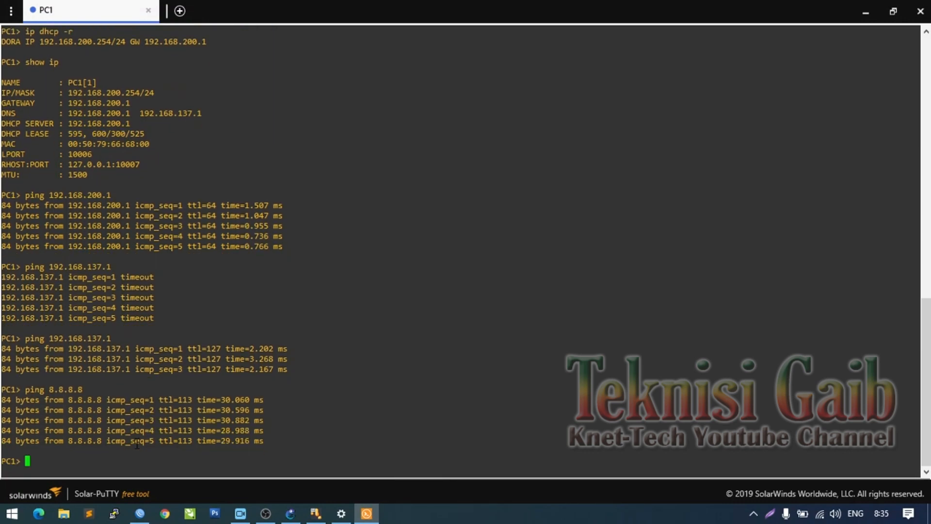
type("ping www.google.com")
key("Return")
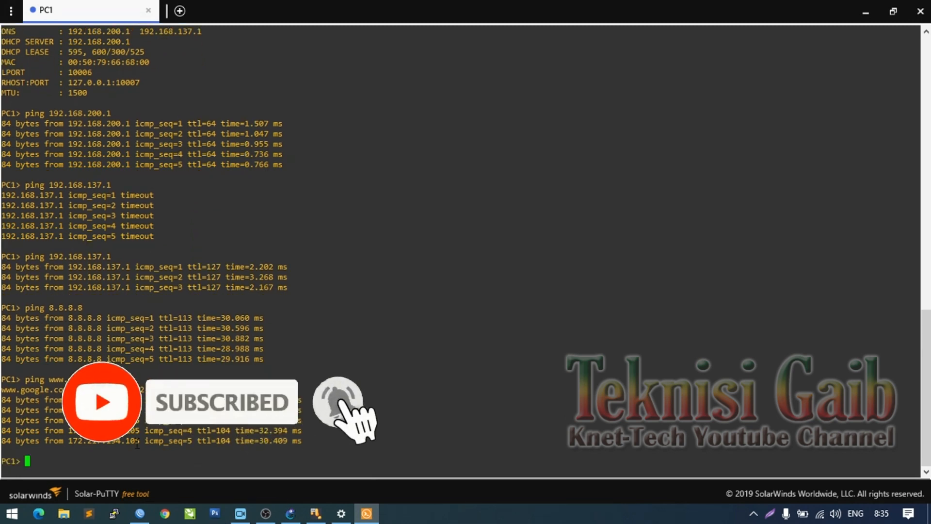
left_click(290, 513)
- Open MIKROTIK1-1's console and arrange WinBox's Firewall and DHCP Server windows so both show
right_click(263, 202)
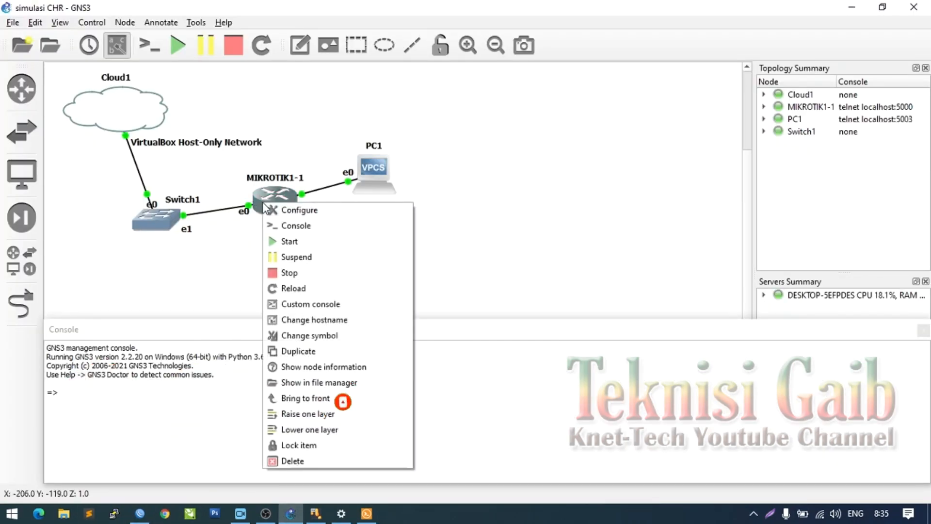
left_click(275, 221)
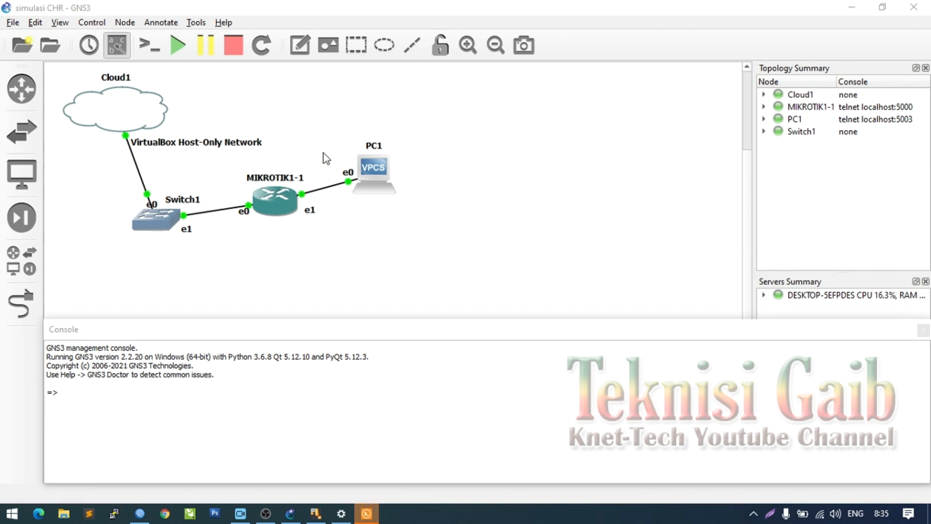
left_click(143, 515)
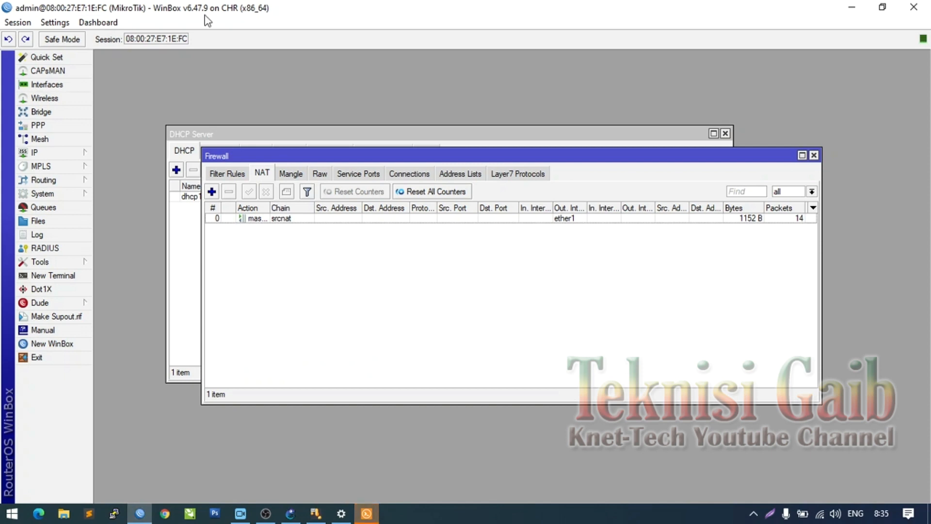
left_click_drag(303, 155, 252, 217)
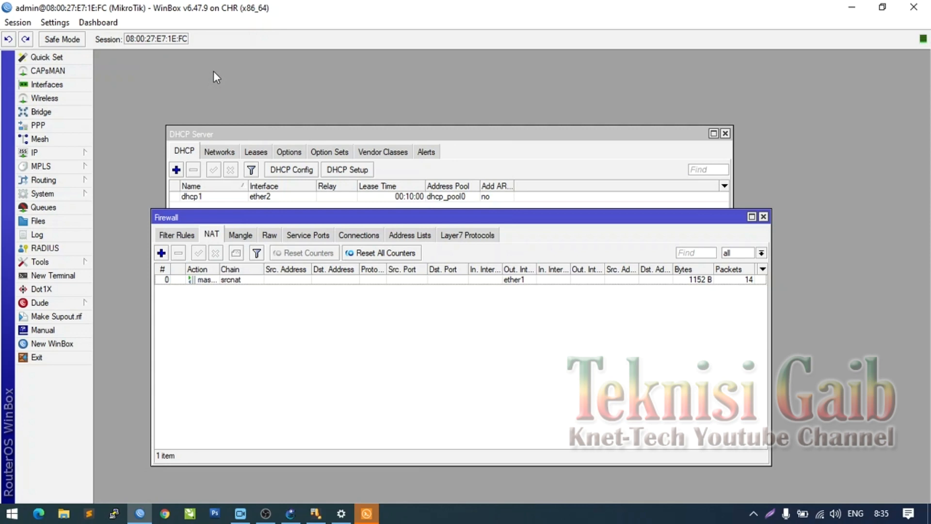
left_click_drag(230, 137, 168, 69)
left_click(368, 514)
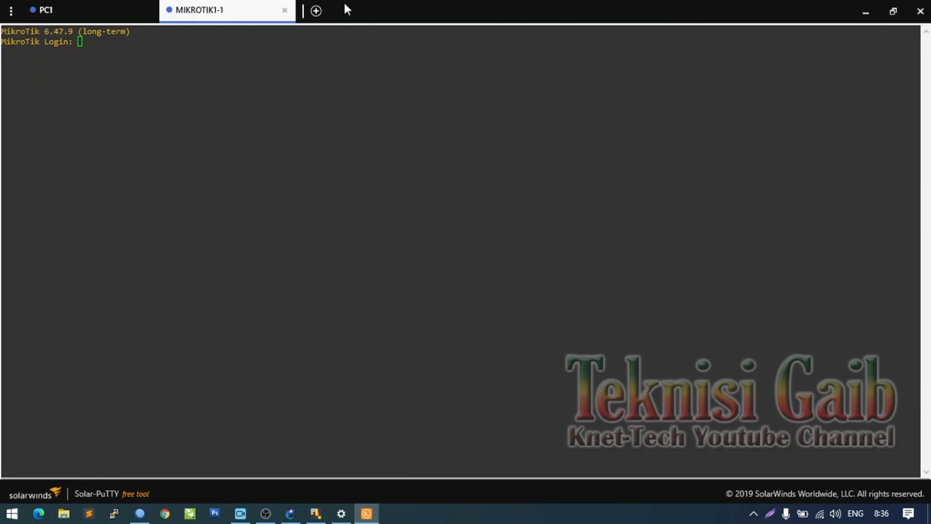
- Review PC1's ping results, then return to GNS3 and dismiss PC1's context menu
left_click(103, 10)
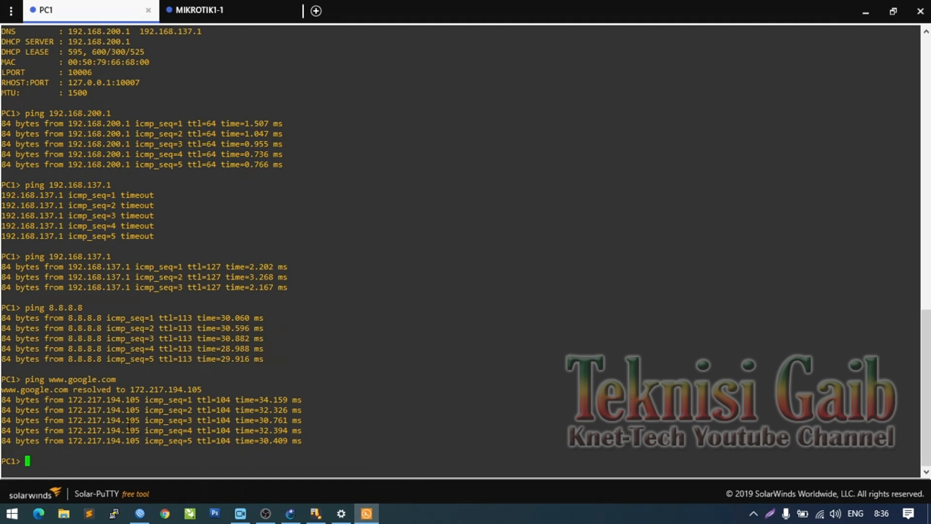
left_click(283, 513)
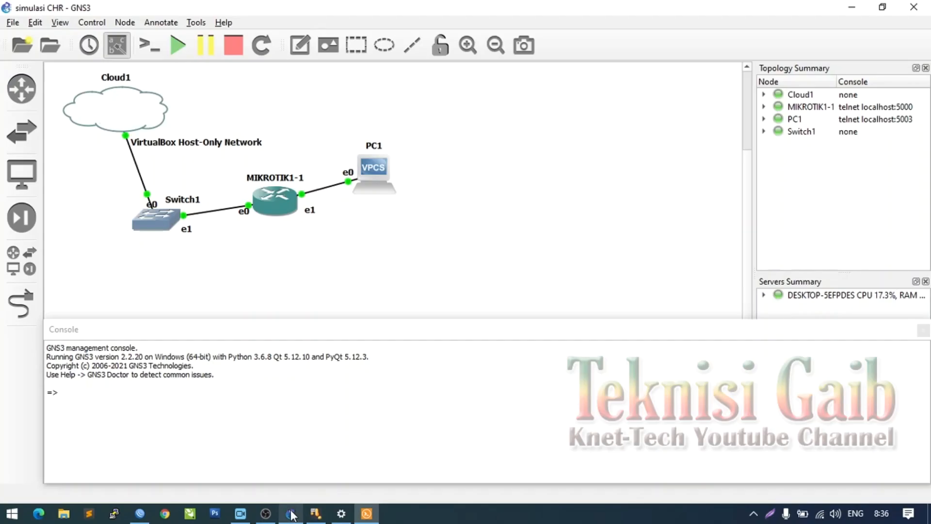
right_click(379, 179)
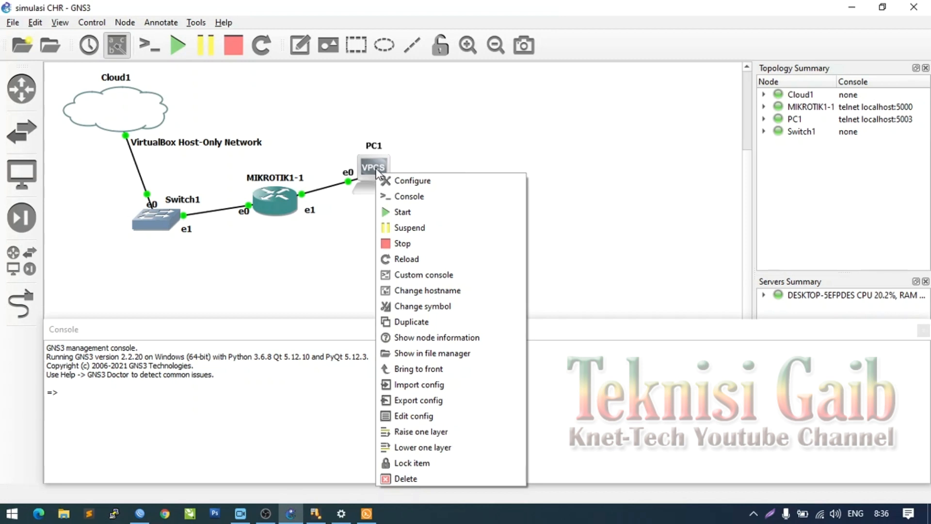
left_click(363, 123)
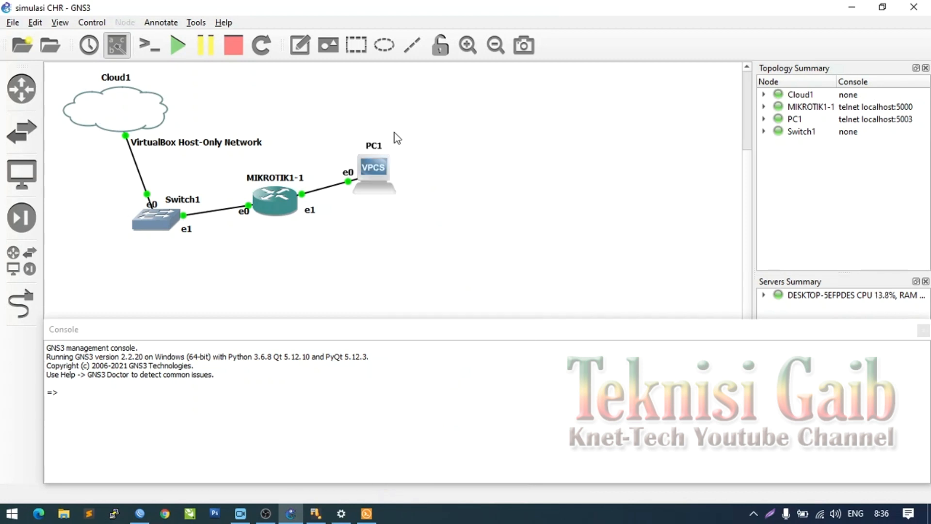